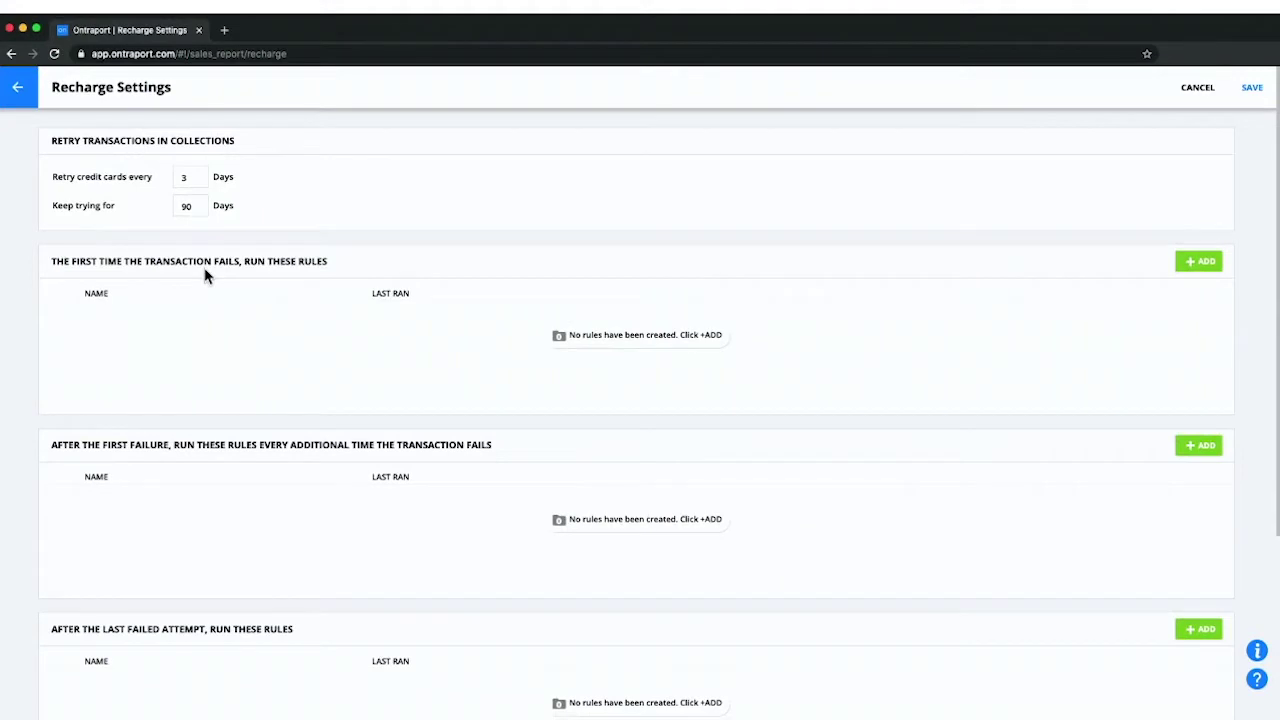
Add a rule for the first time a transaction fails, with a Send an Email action using Card Declined Alert #1.
left_click_drag(50, 262, 337, 251)
left_click(345, 262)
left_click_drag(51, 261, 338, 270)
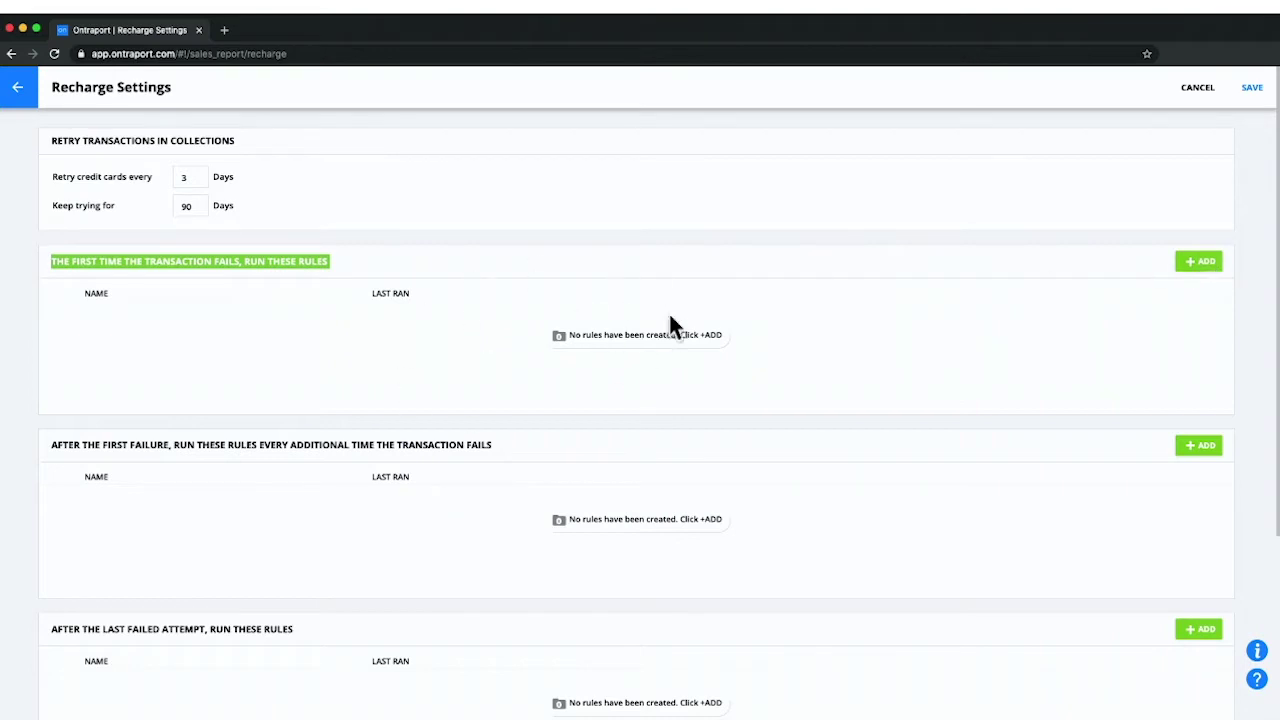
left_click(1197, 263)
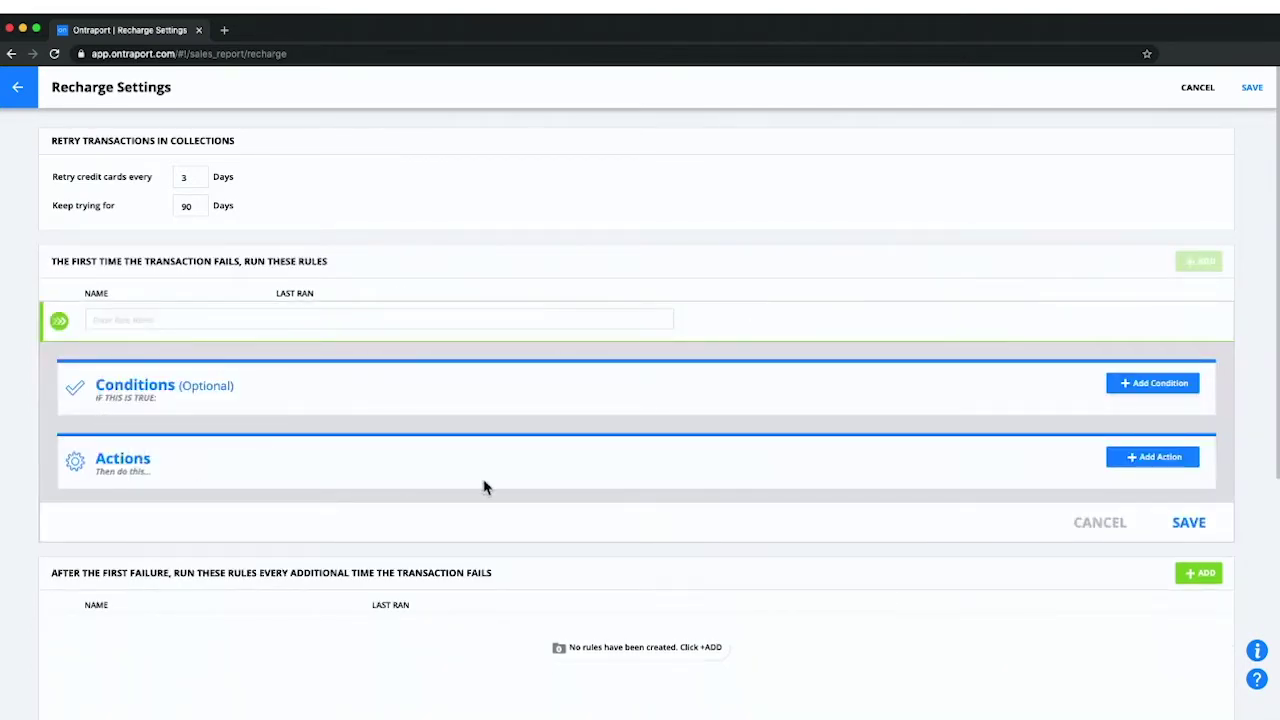
left_click(1165, 460)
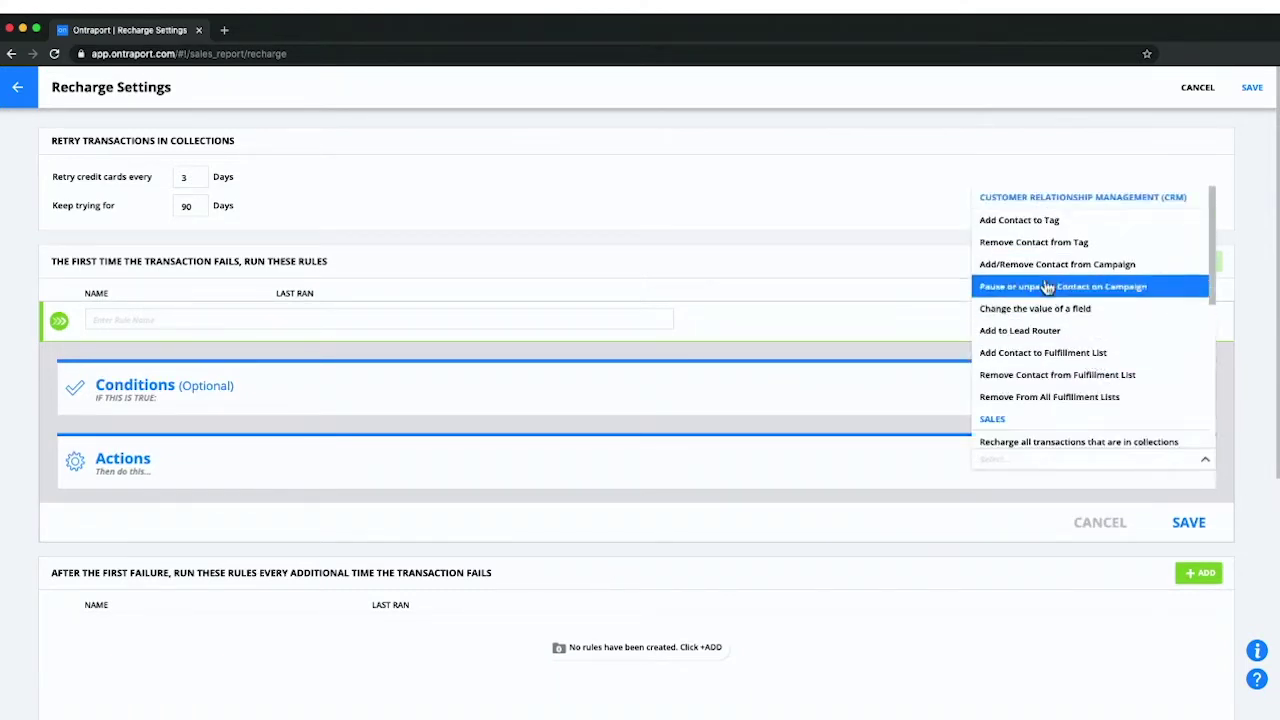
type("email")
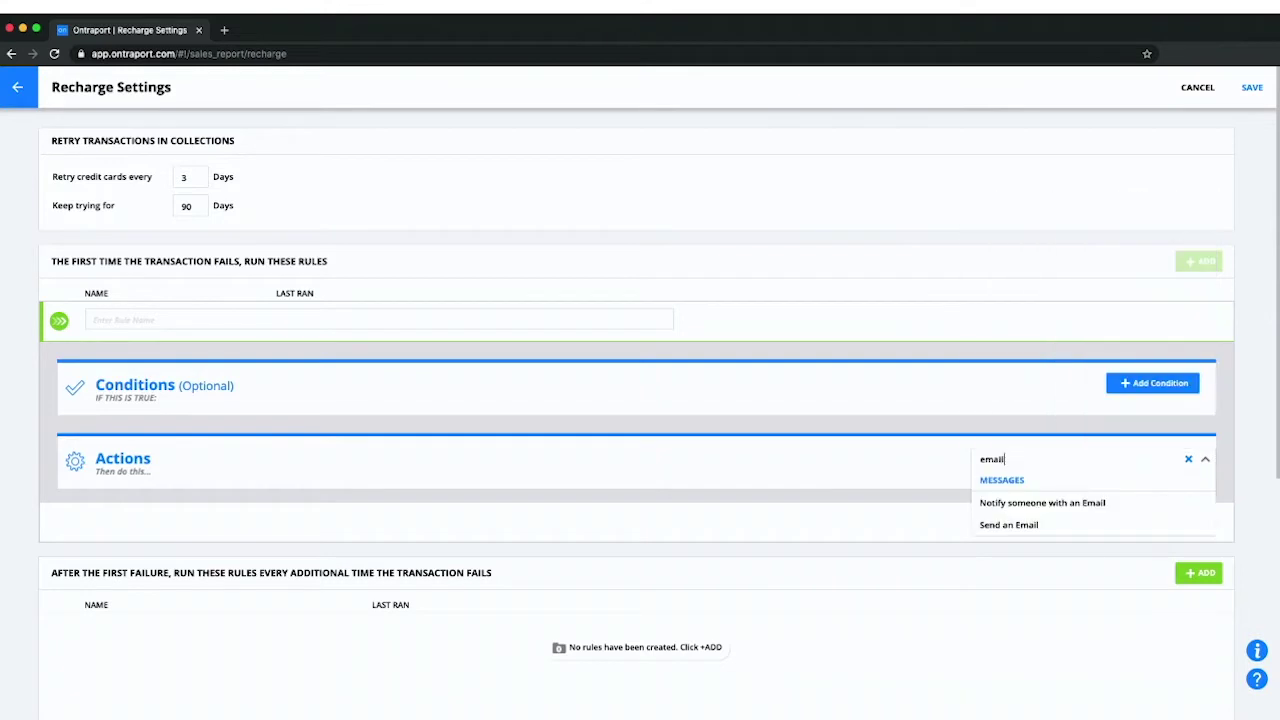
left_click(1057, 530)
left_click(183, 514)
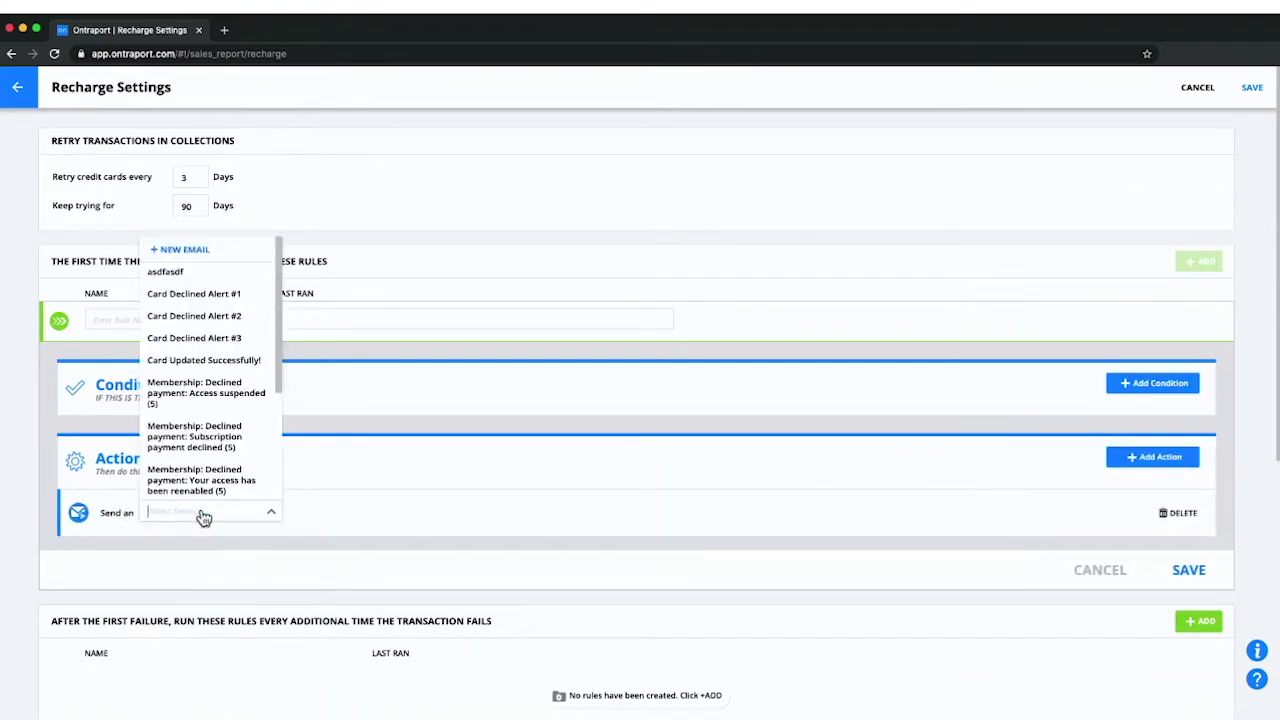
left_click(205, 299)
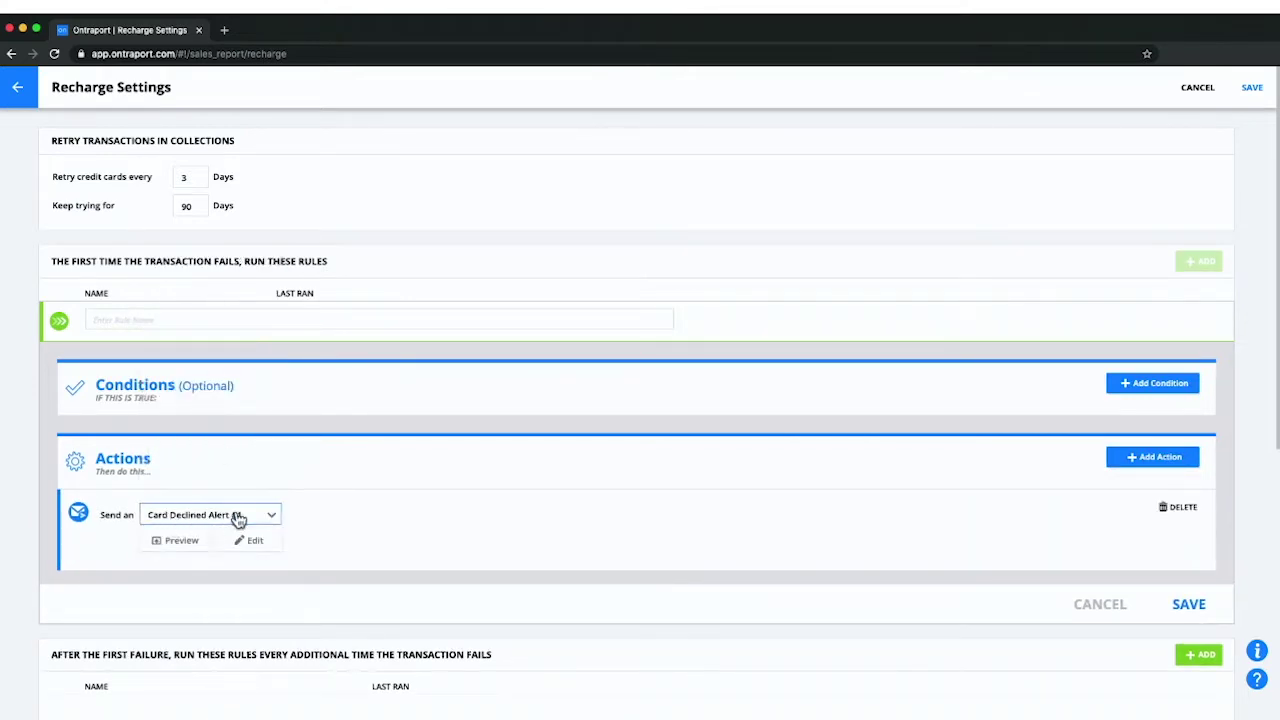
Preview the Card Declined Alert #1 email through to its footer, and close the preview.
left_click(184, 542)
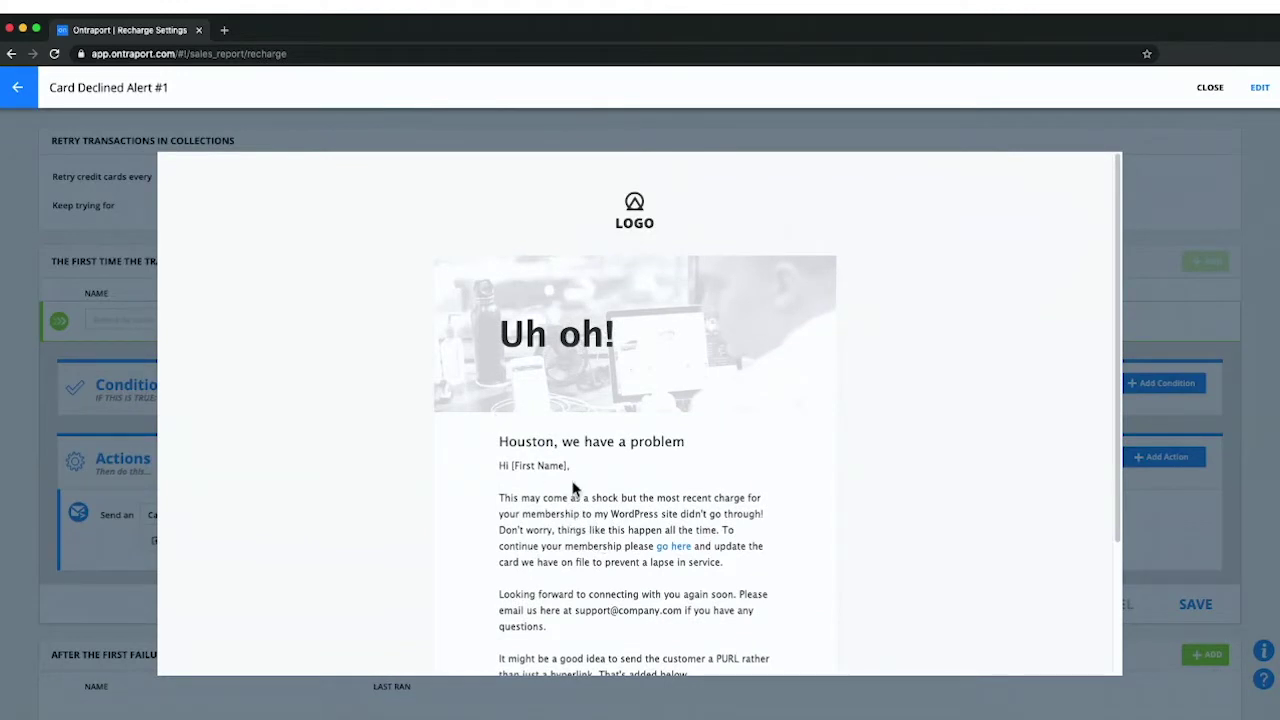
scroll(575, 485, "down", 4)
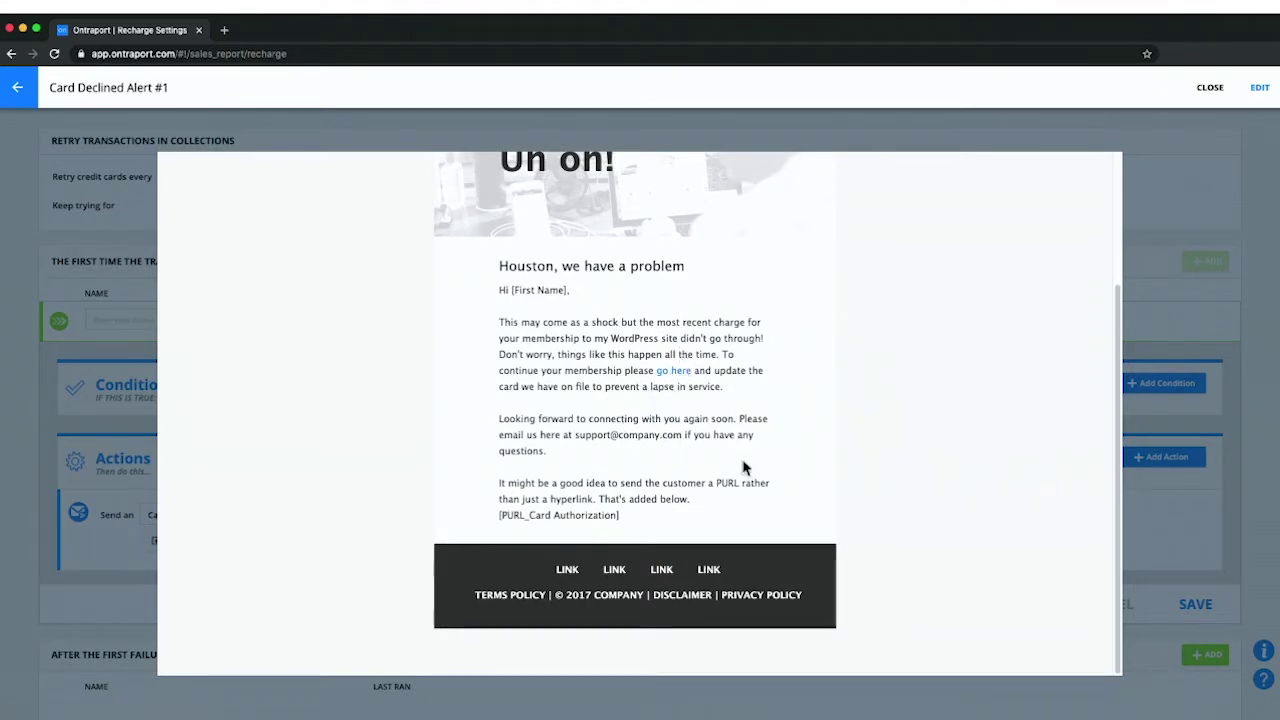
left_click(1162, 258)
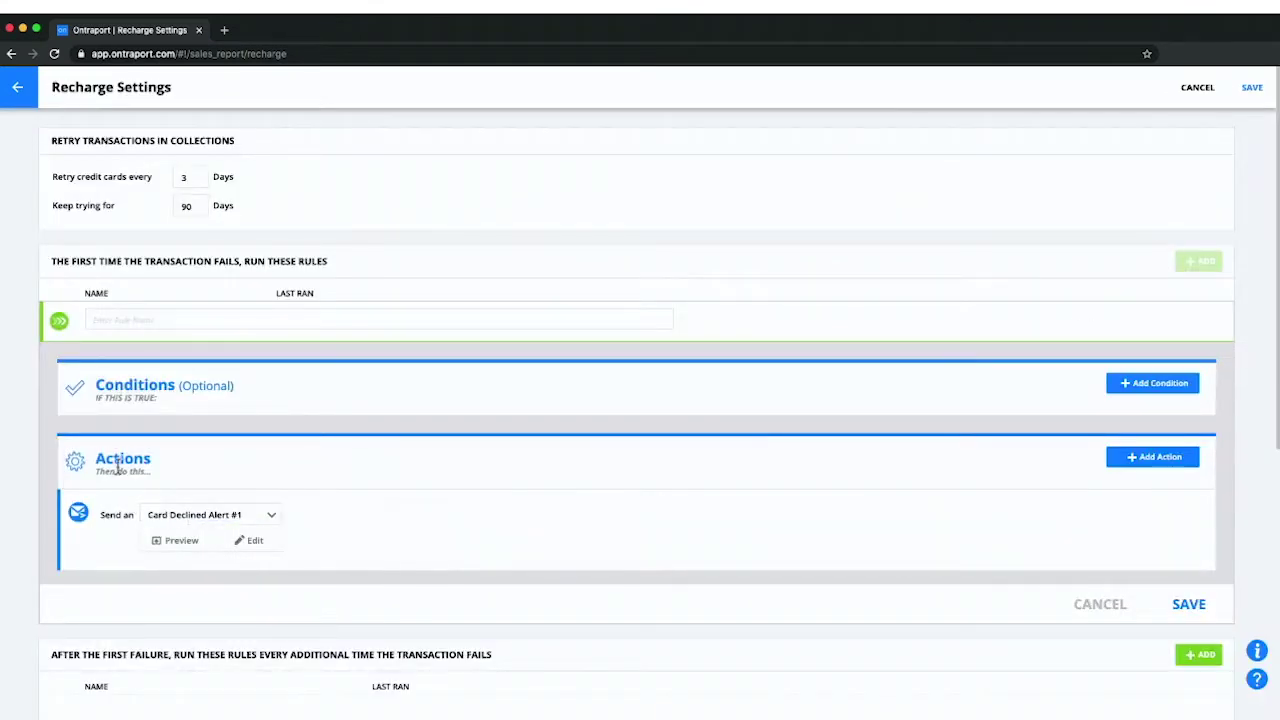
left_click(1152, 462)
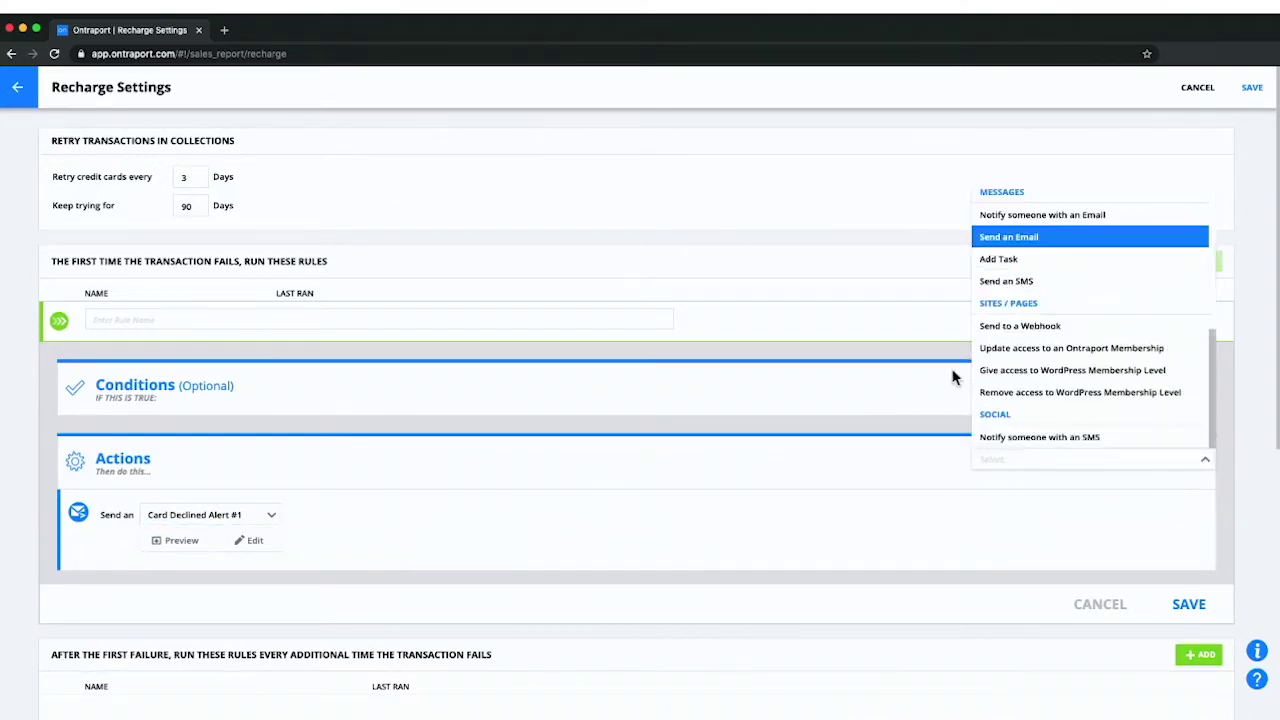
type("camp")
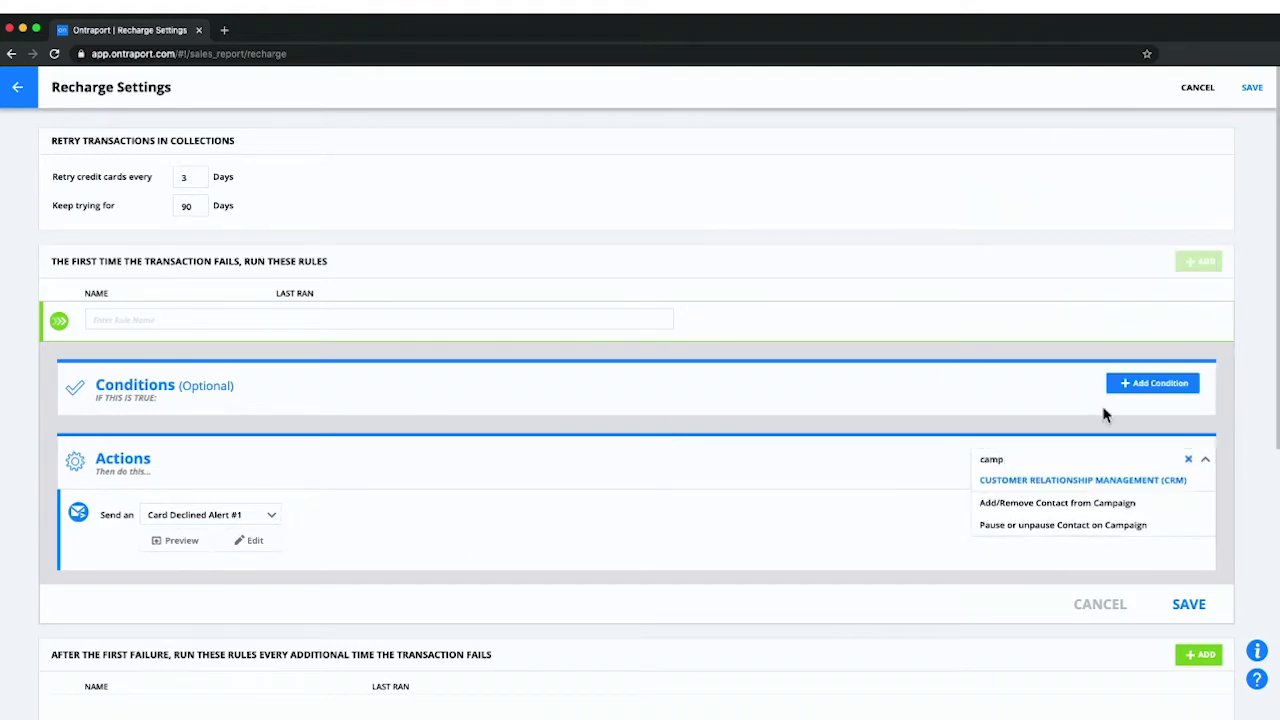
left_click(1100, 503)
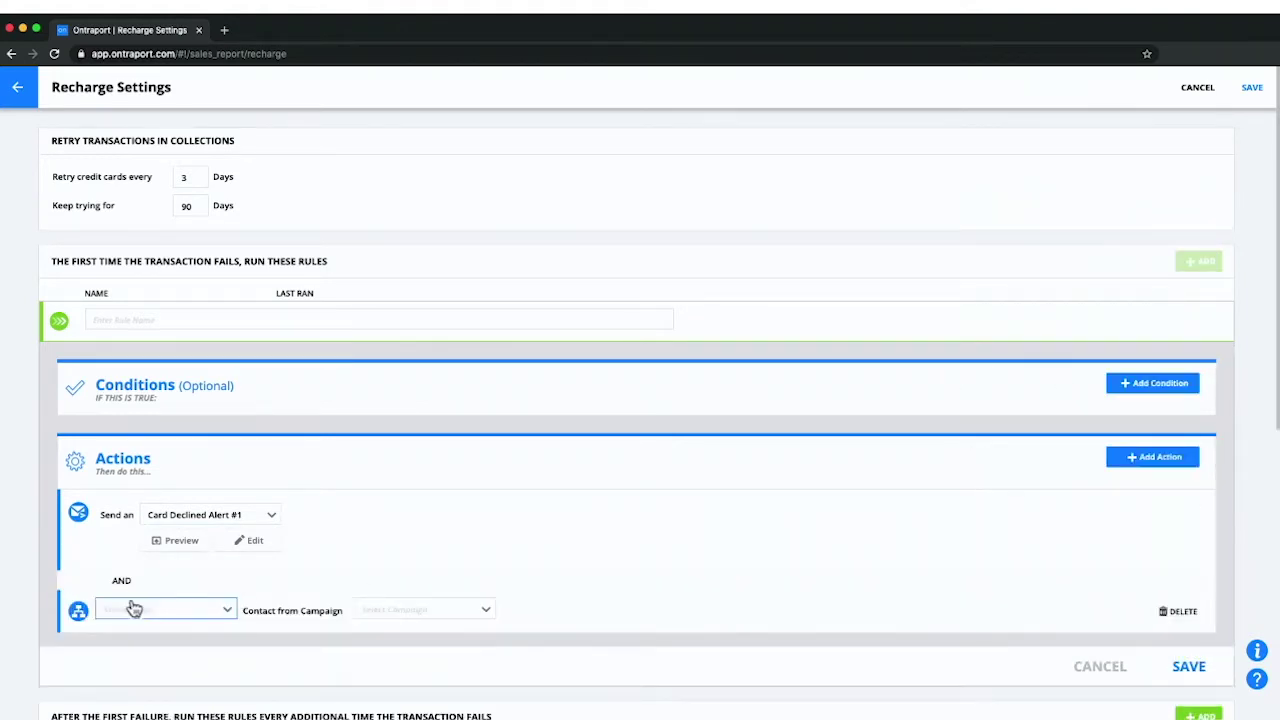
left_click(160, 622)
left_click(154, 631)
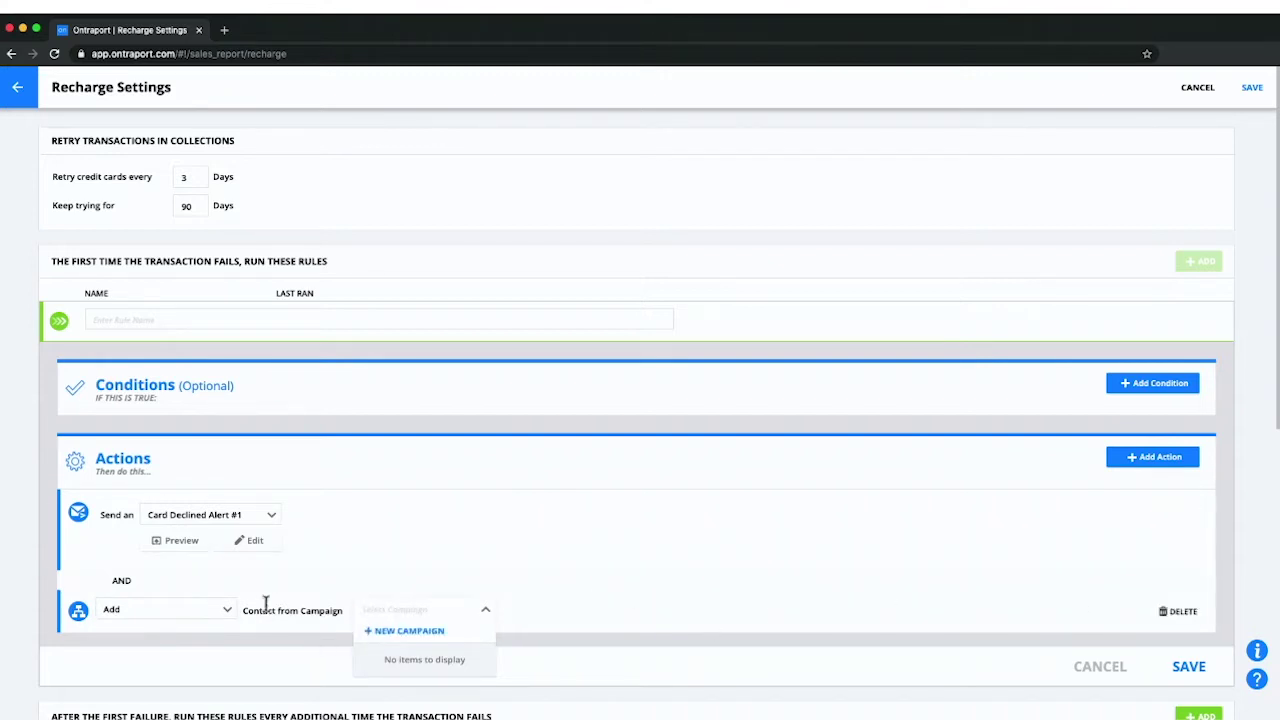
left_click(1178, 611)
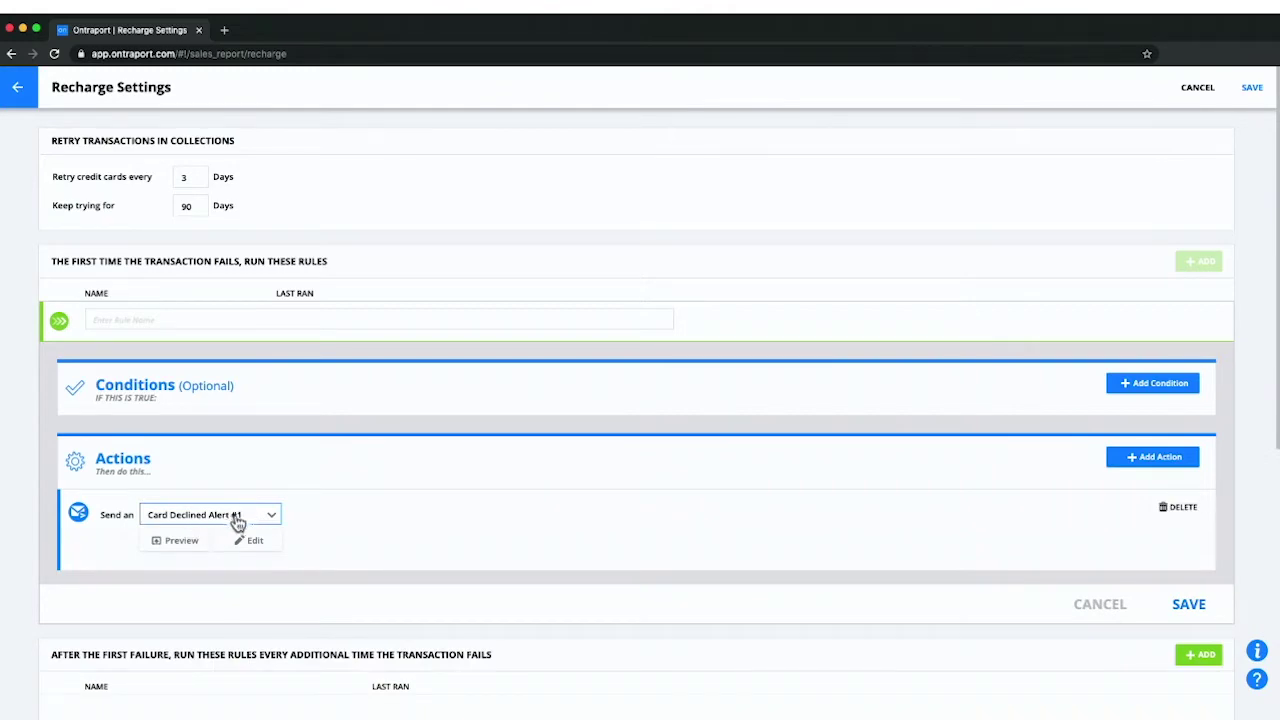
Examine the remaining rule sections, especially the one for every additional time the transaction fails after the first failure.
scroll(300, 535, "down", 5)
scroll(278, 380, "up", 3)
scroll(234, 420, "down", 3)
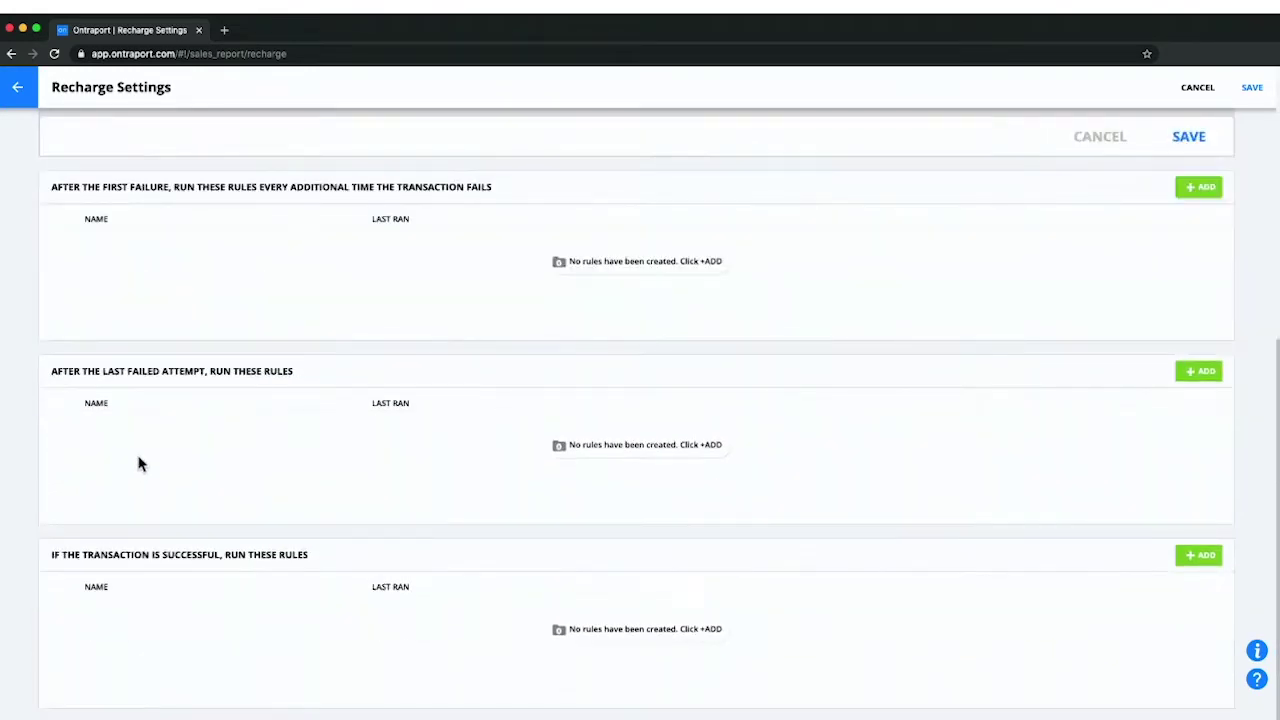
scroll(177, 247, "up", 2)
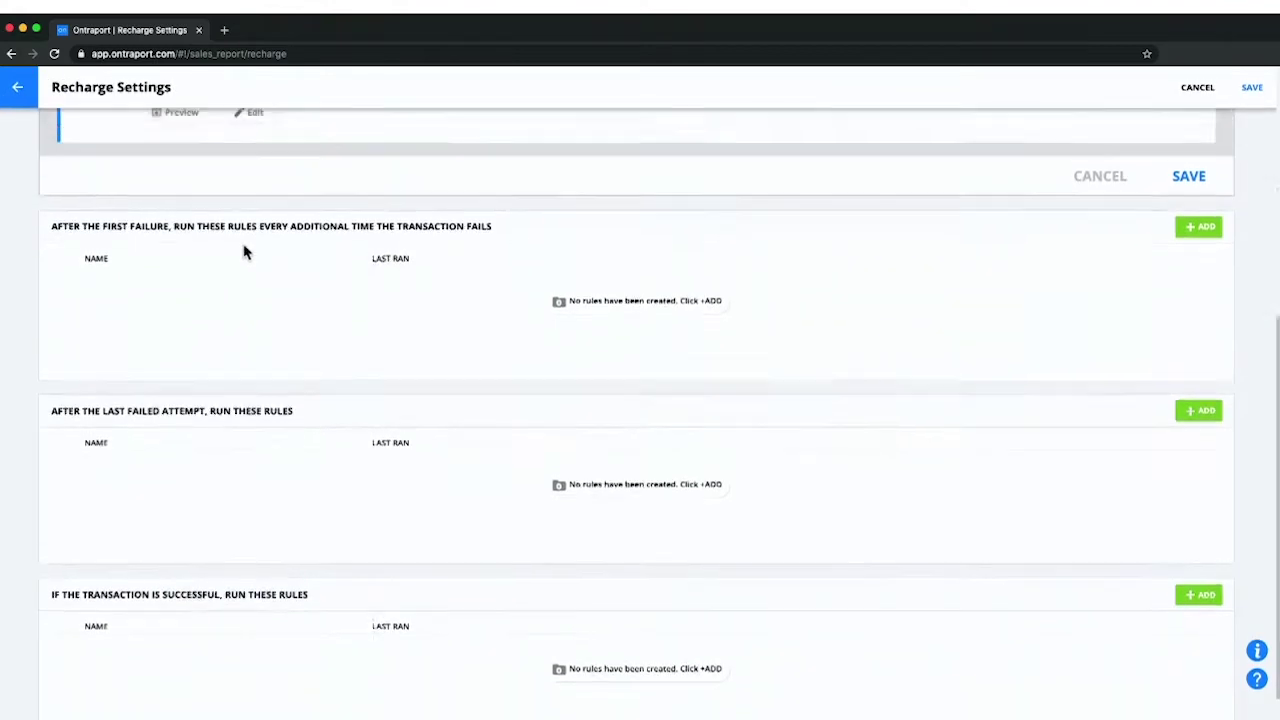
left_click_drag(53, 361, 505, 367)
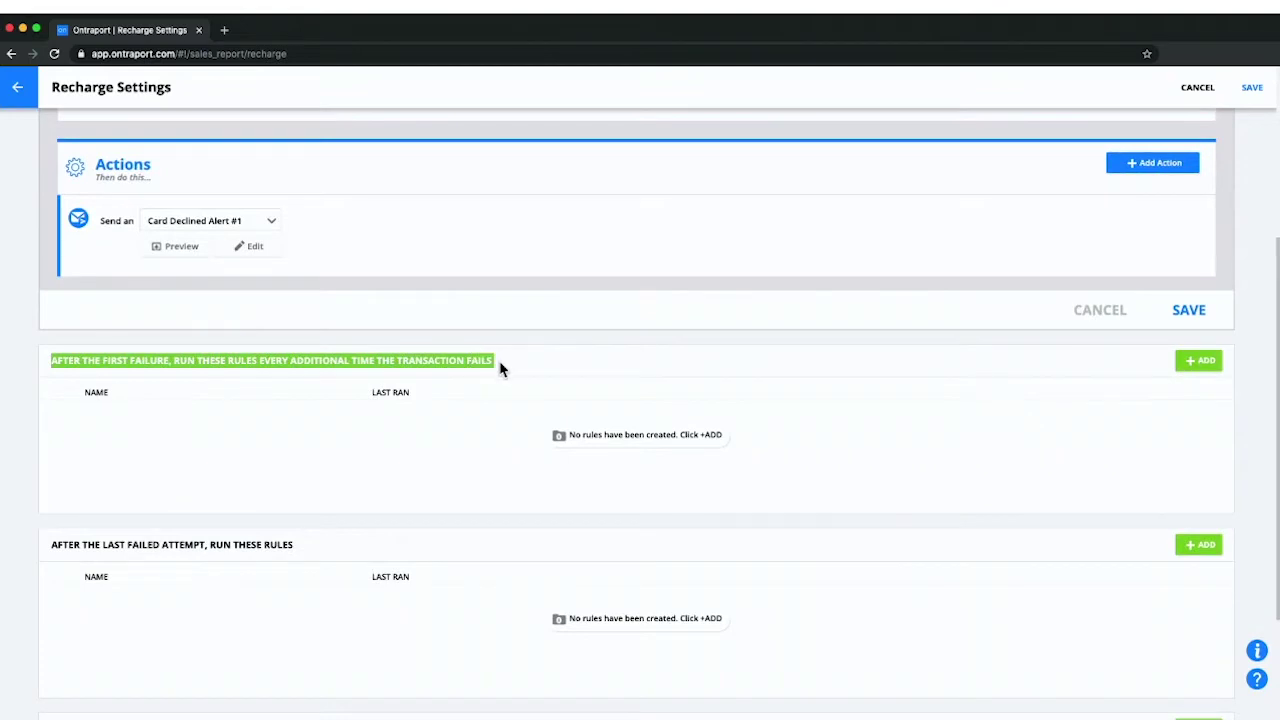
scroll(437, 351, "up", 2)
scroll(429, 354, "down", 2)
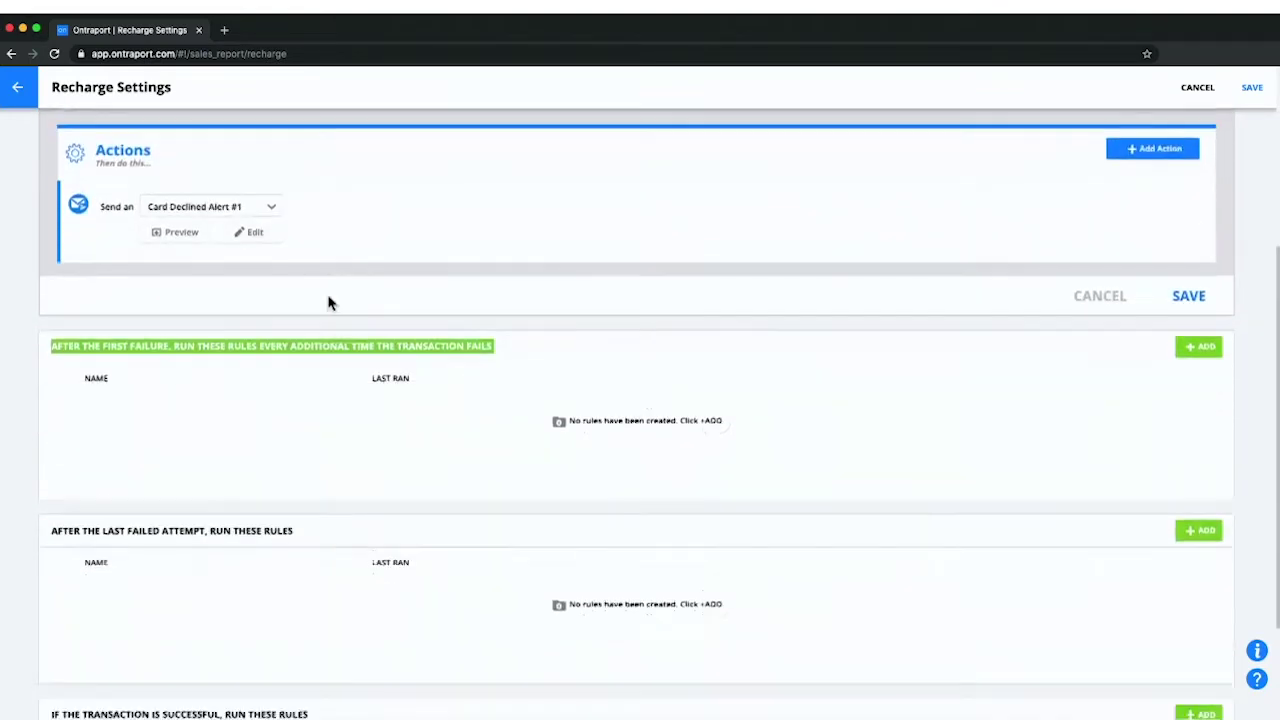
scroll(300, 260, "up", 4)
scroll(277, 423, "down", 3)
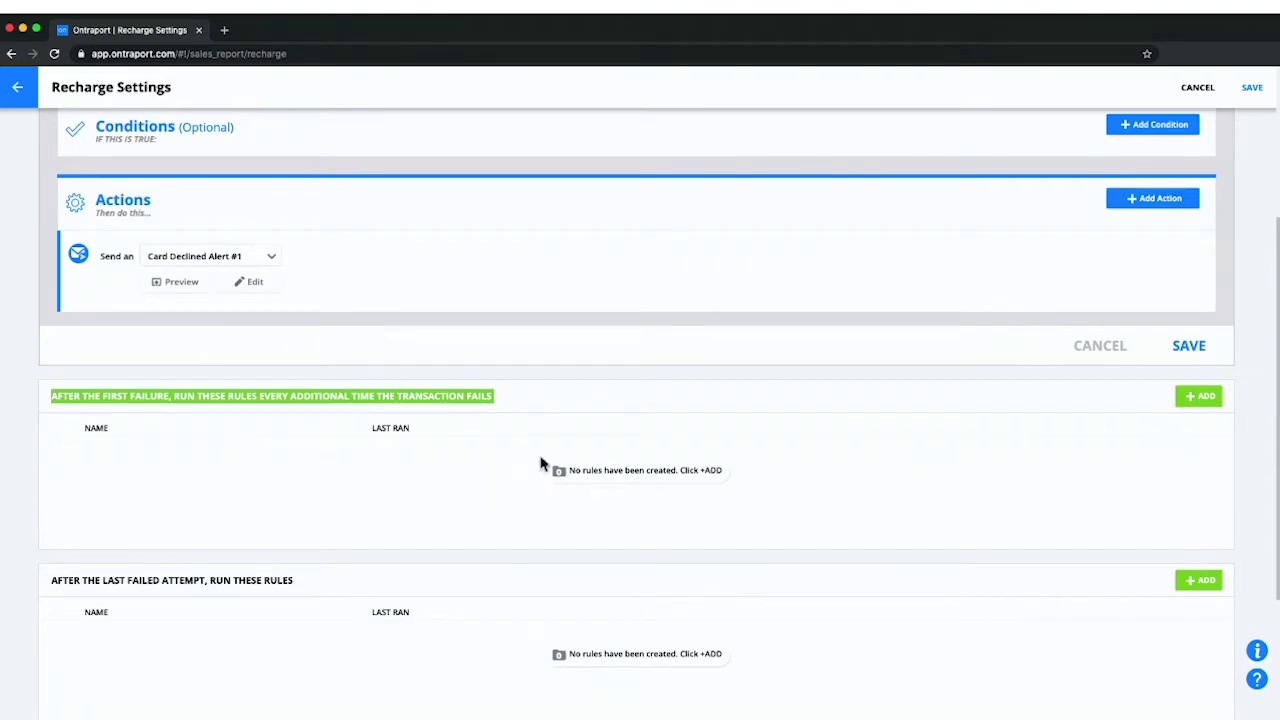
Add a rule for every additional transaction failure, with a Send an Email action using Card Declined Alert #2.
left_click(1196, 398)
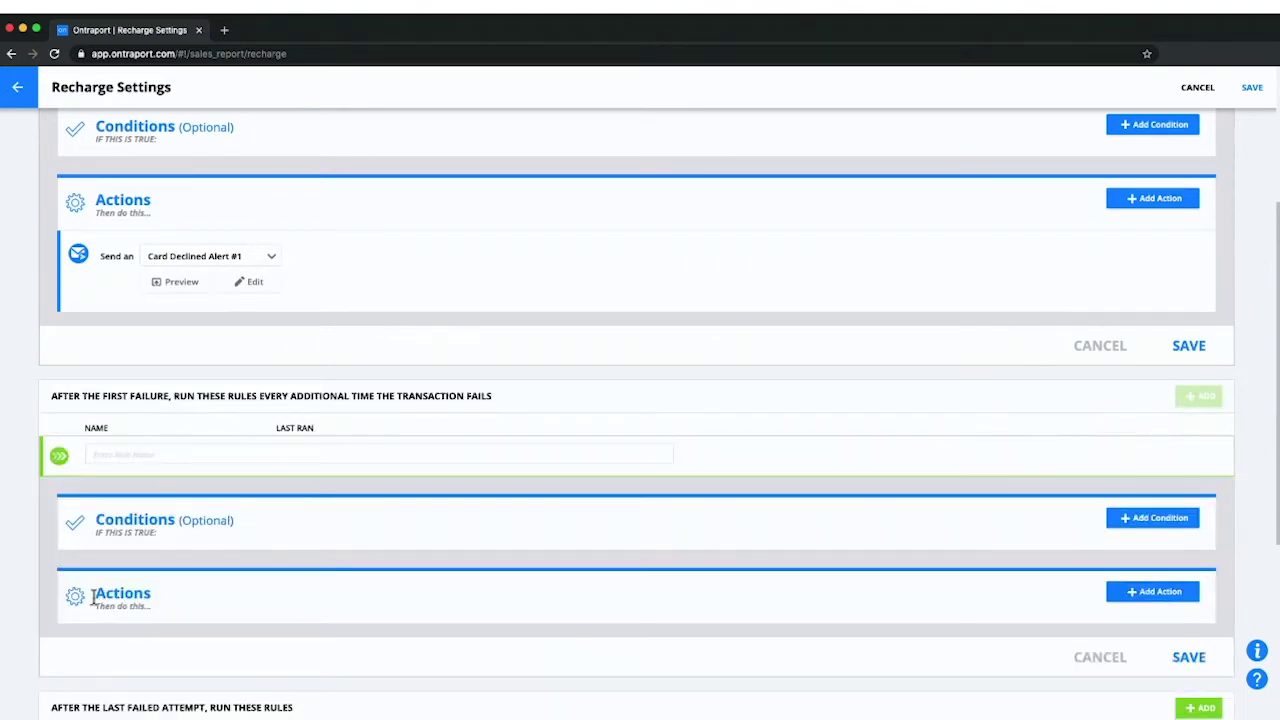
left_click(1166, 592)
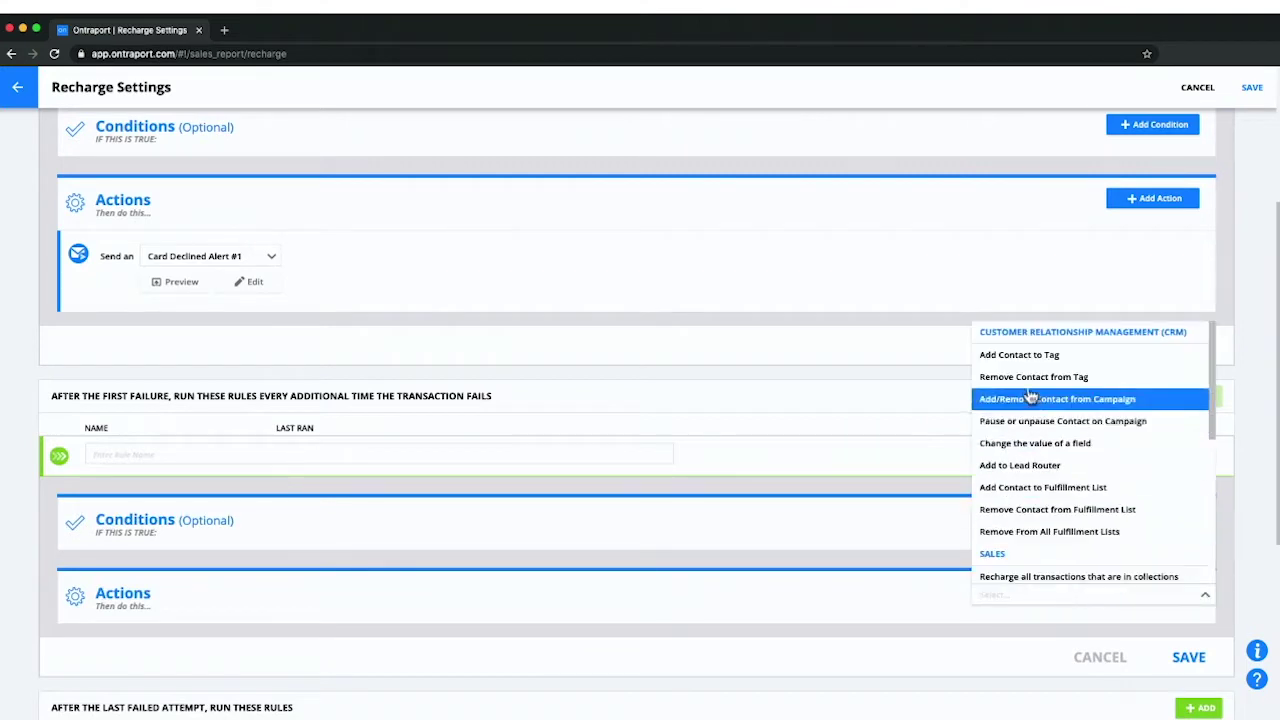
type("email")
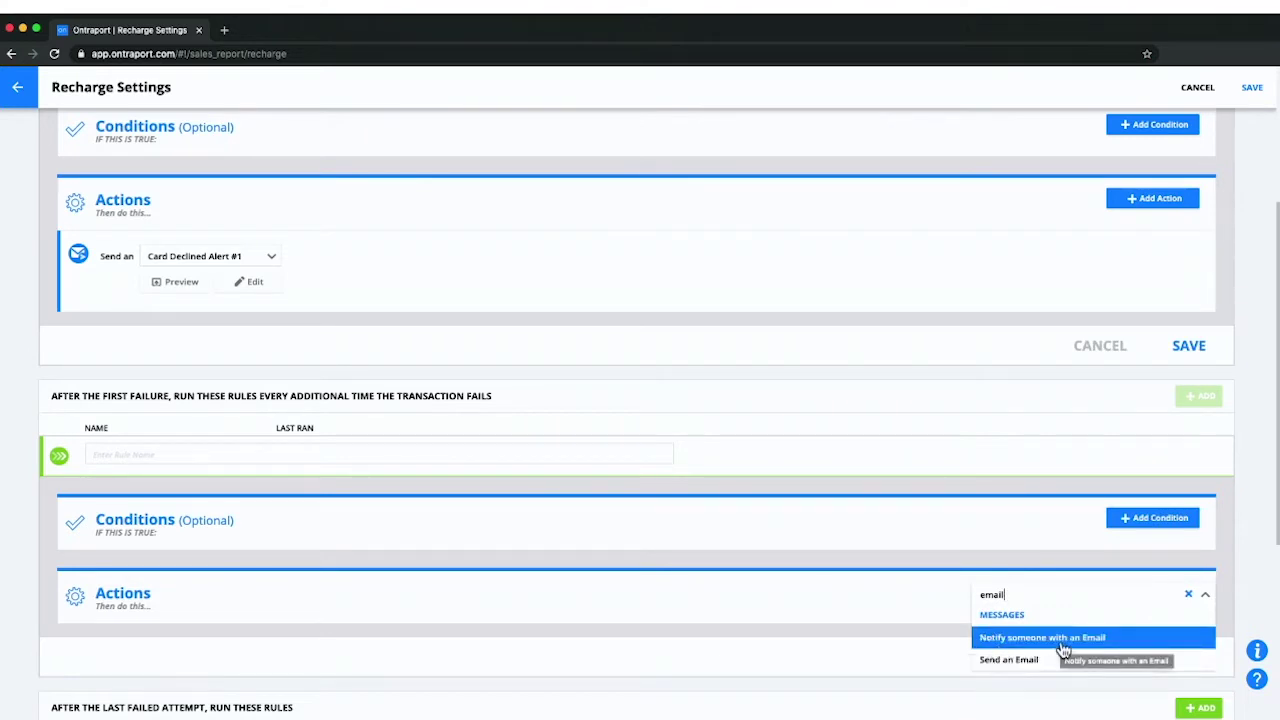
left_click(1008, 662)
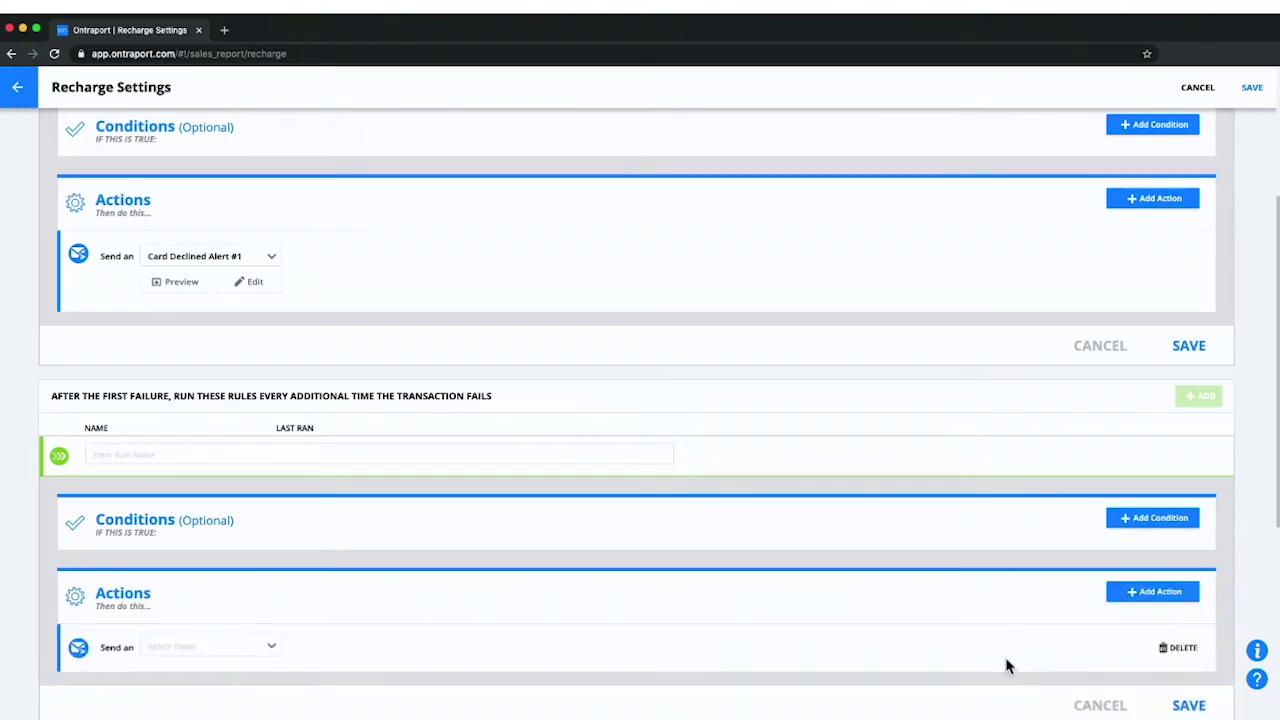
left_click(166, 647)
left_click(220, 452)
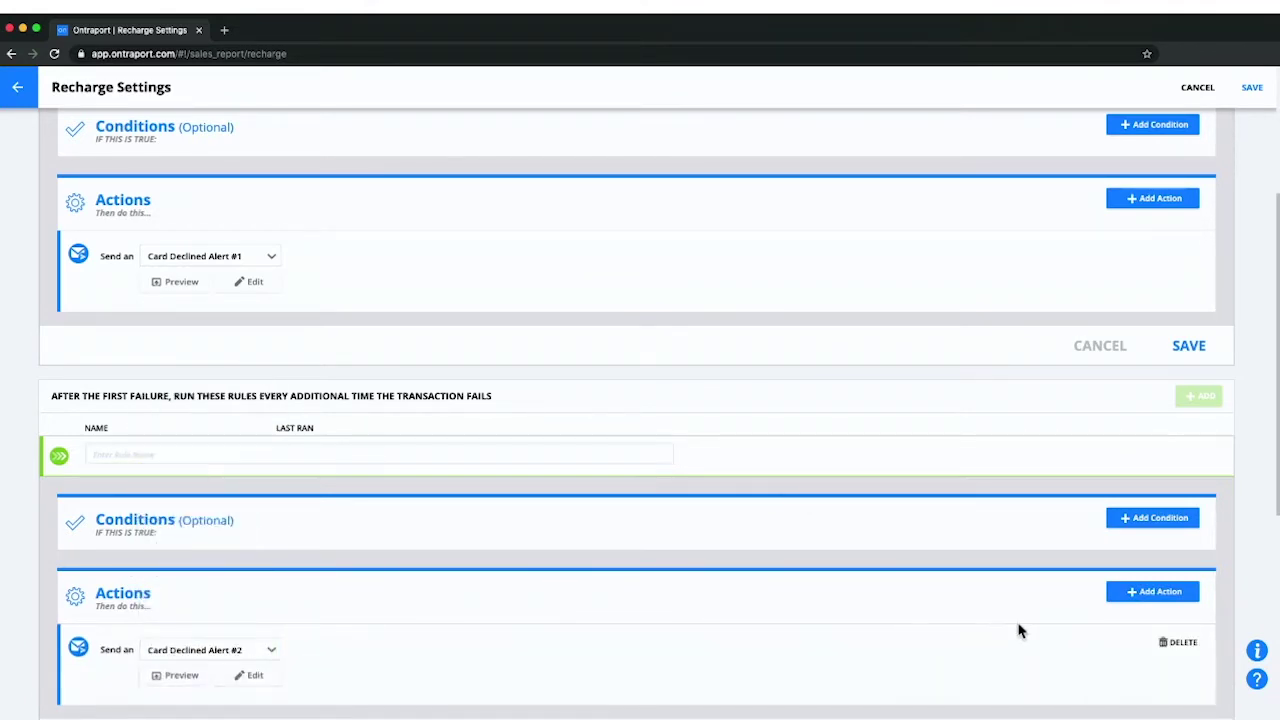
Preview the Card Declined Alert #2 email, read through its body text, and close the preview.
left_click(172, 677)
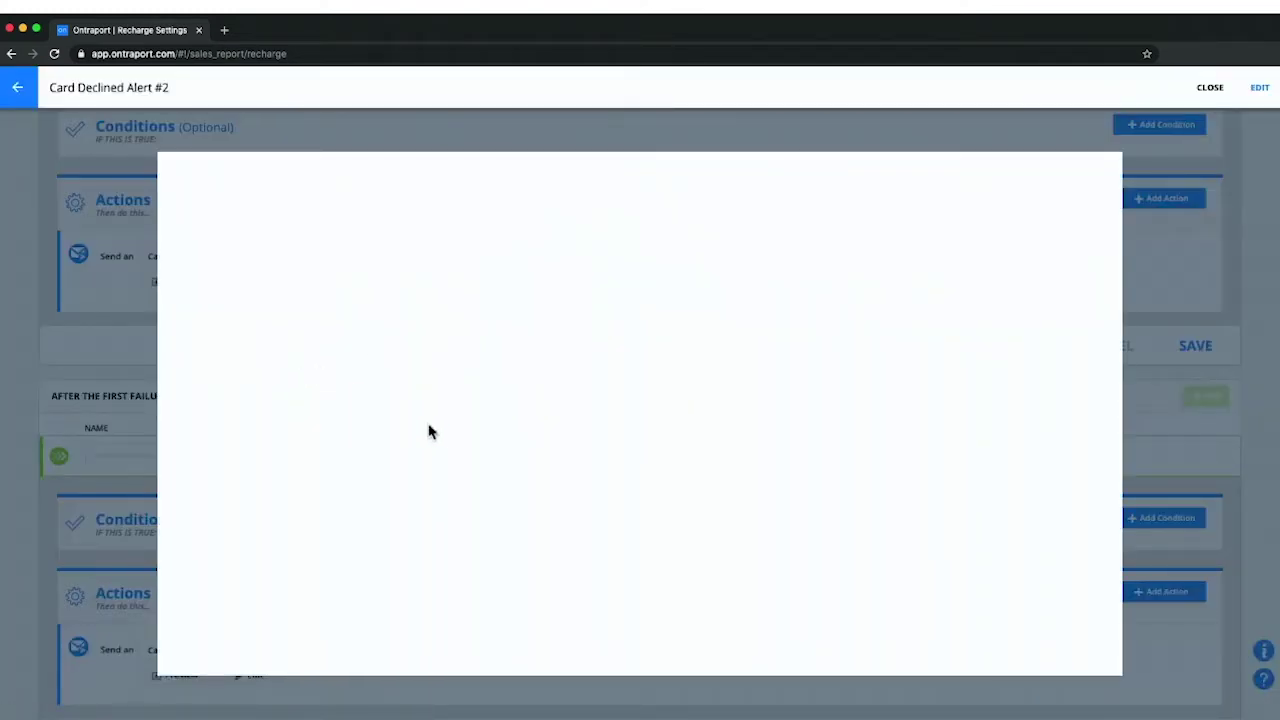
left_click(1180, 278)
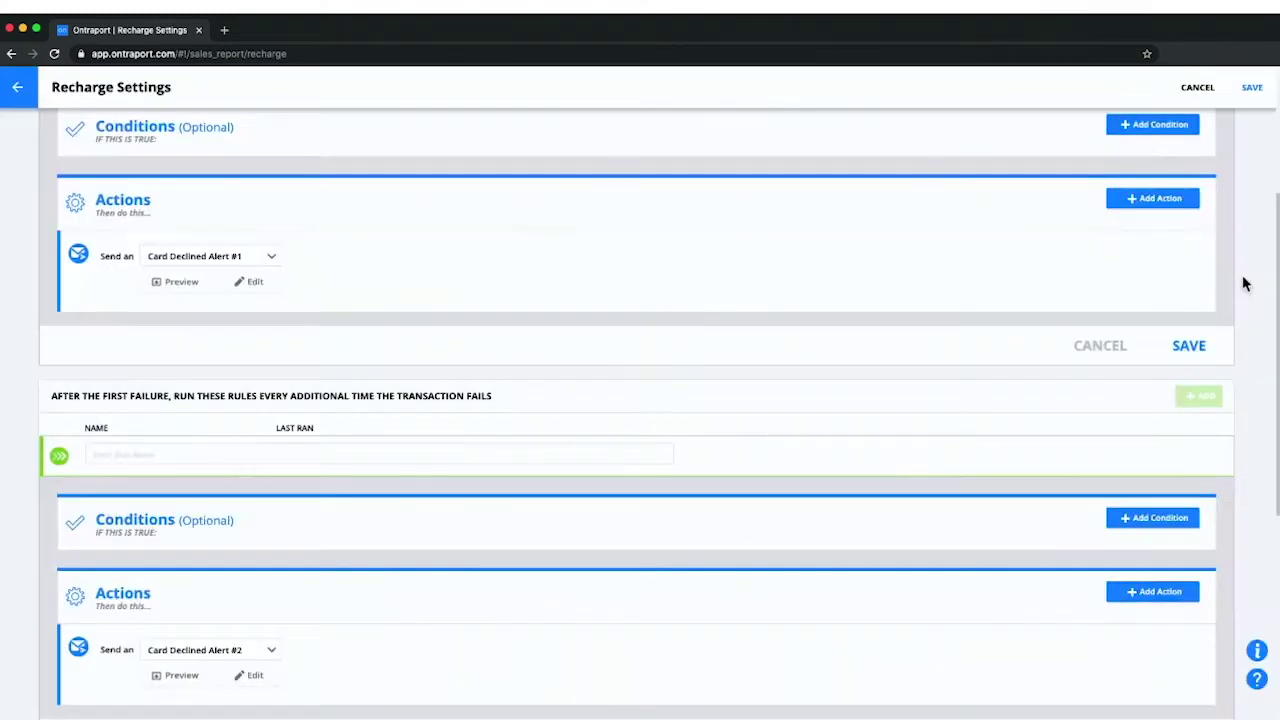
left_click(177, 676)
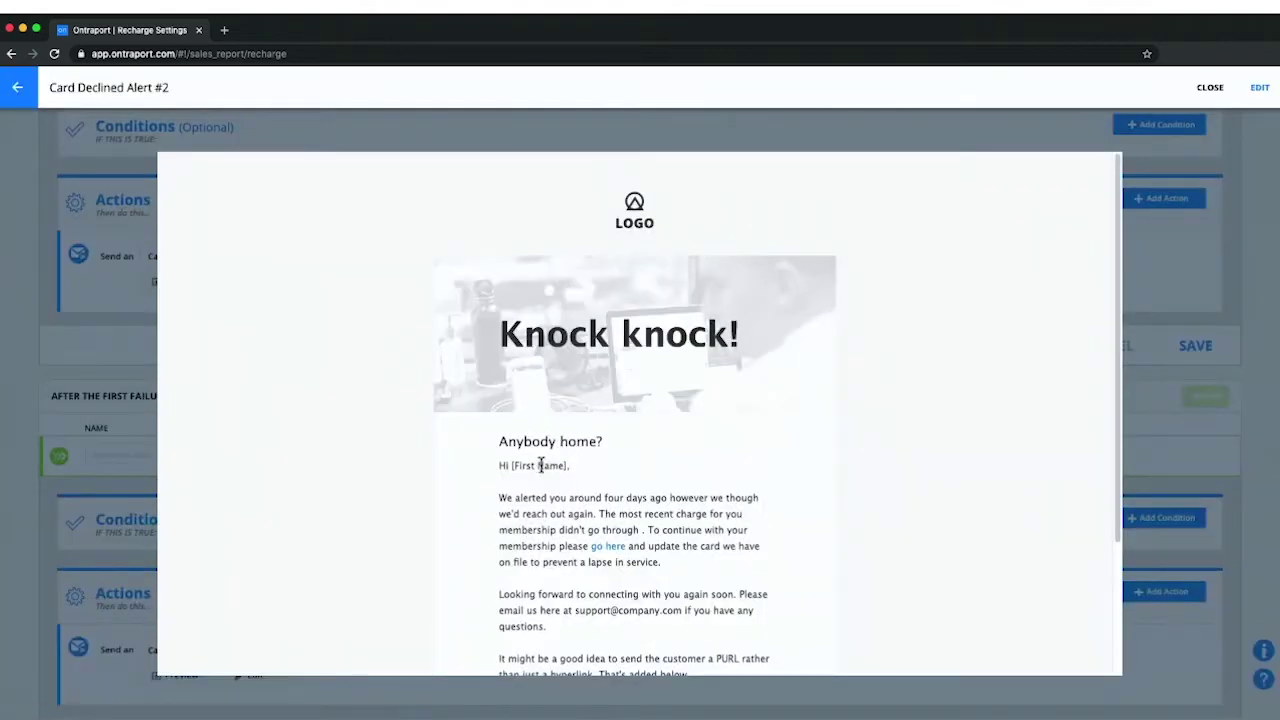
scroll(555, 518, "down", 1)
scroll(555, 518, "down", 2)
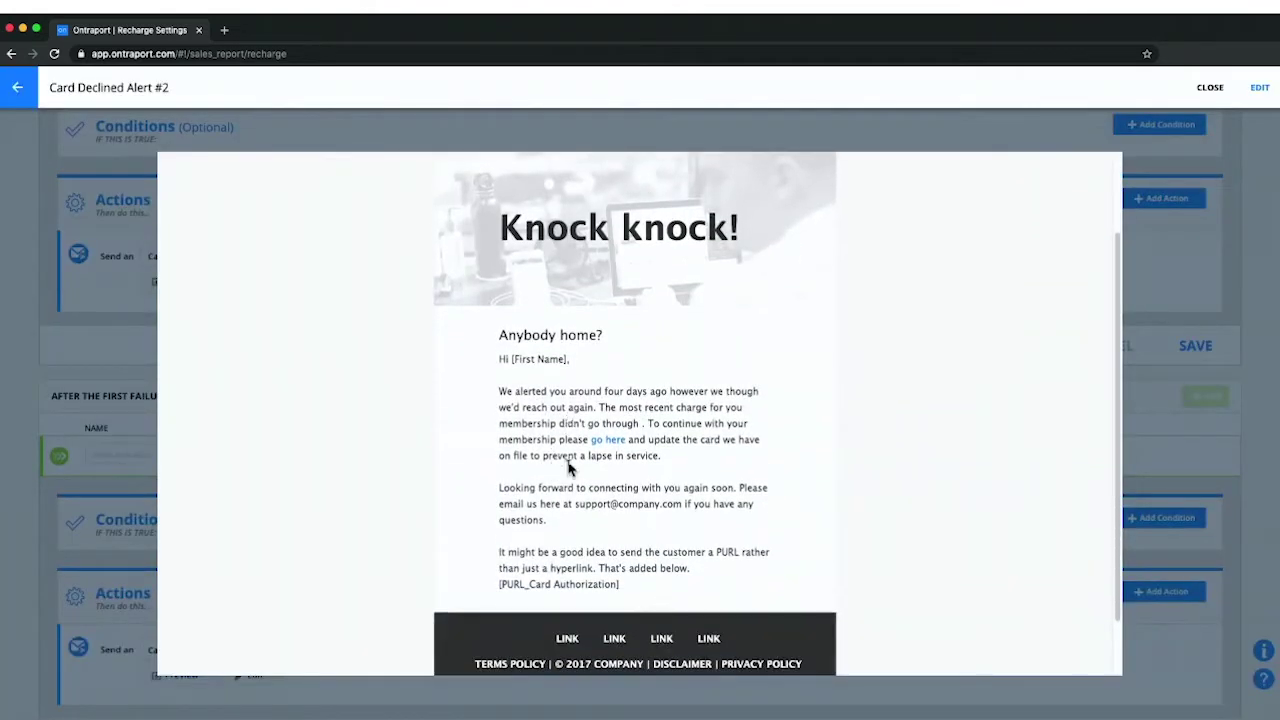
left_click(1186, 387)
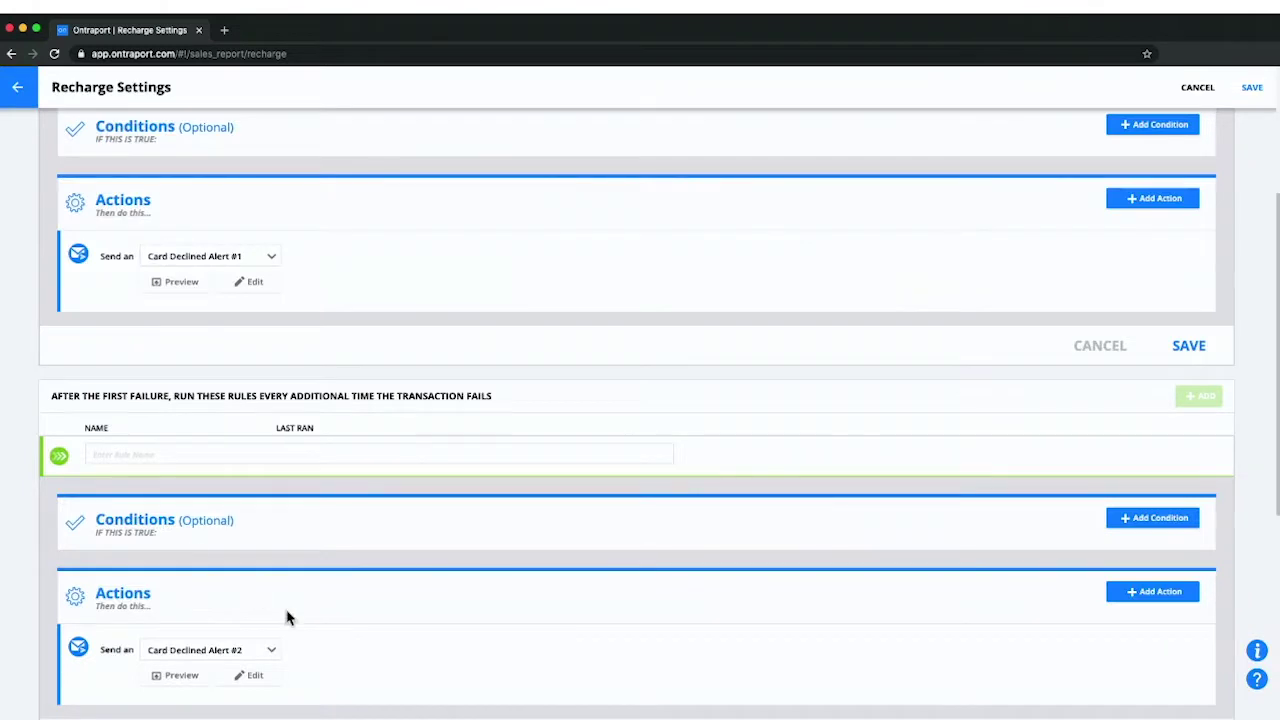
Start a new rule in the section that runs after the last failed attempt.
scroll(286, 617, "down", 3)
left_click_drag(295, 483, 60, 484)
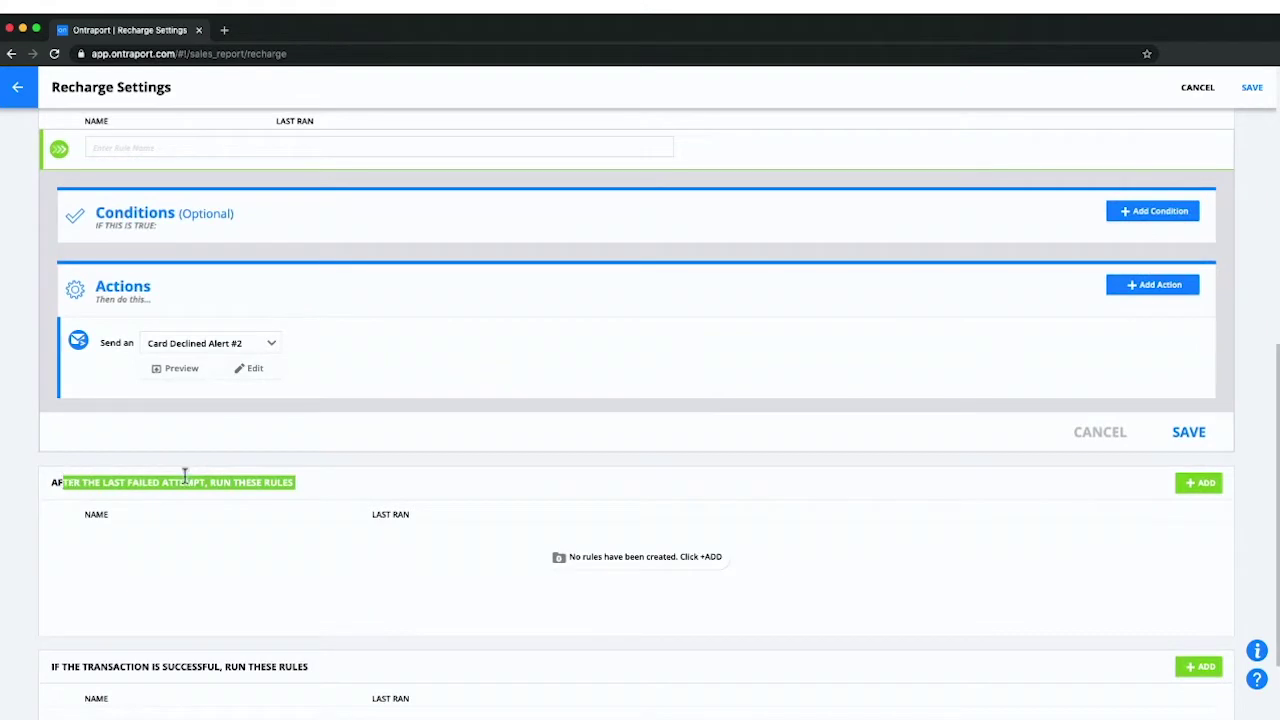
left_click(1182, 489)
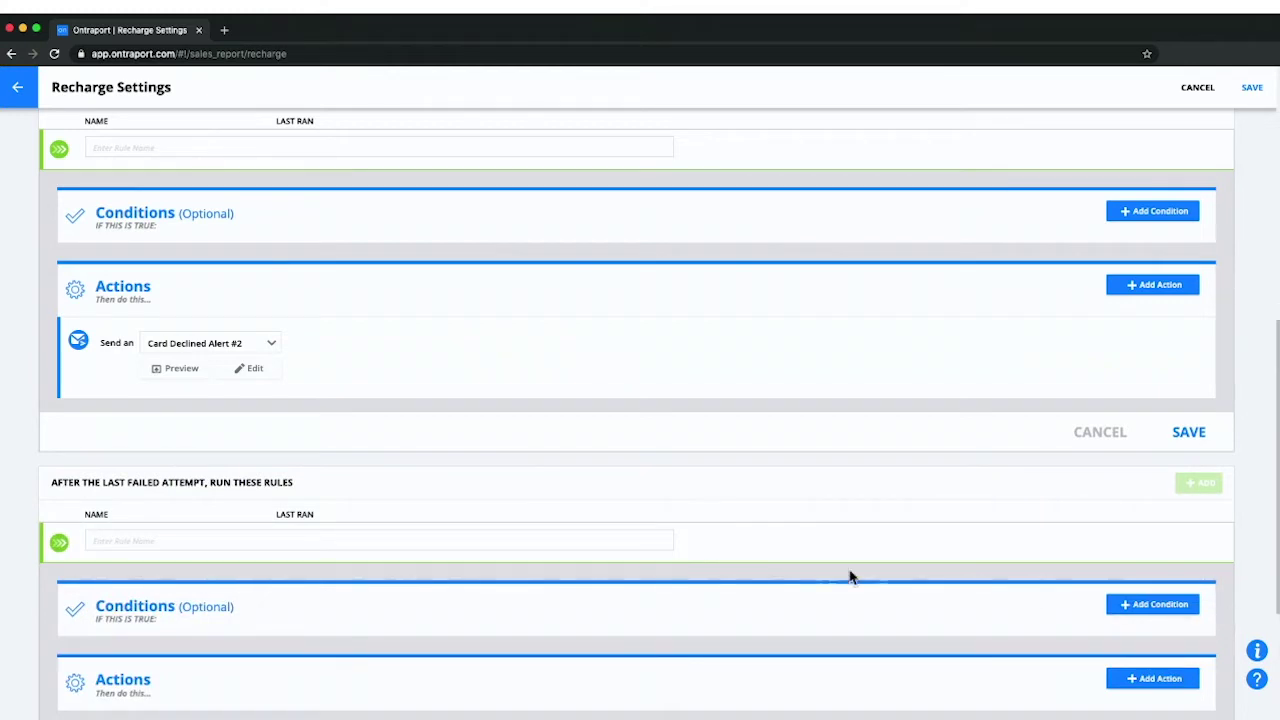
Examine the rule section for successful transactions, and return to the rules for additional failures.
scroll(10, 517, "down", 3)
scroll(10, 517, "down", 2)
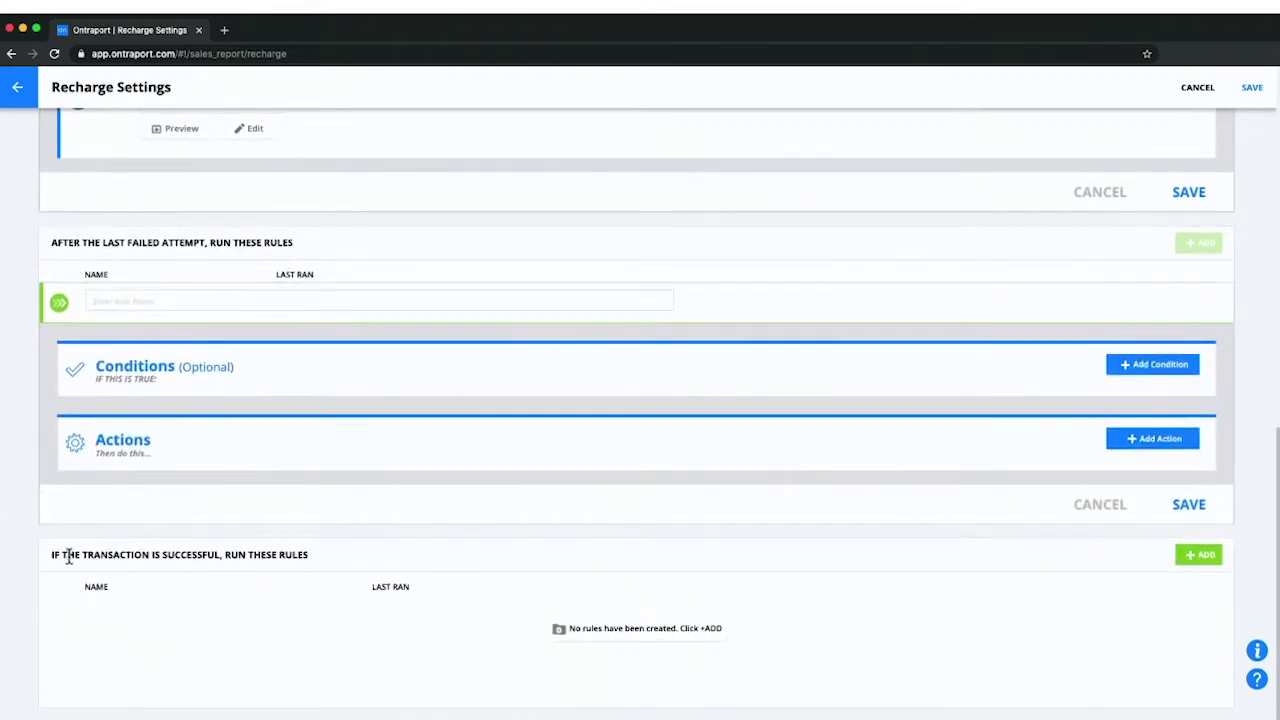
left_click_drag(54, 557, 320, 565)
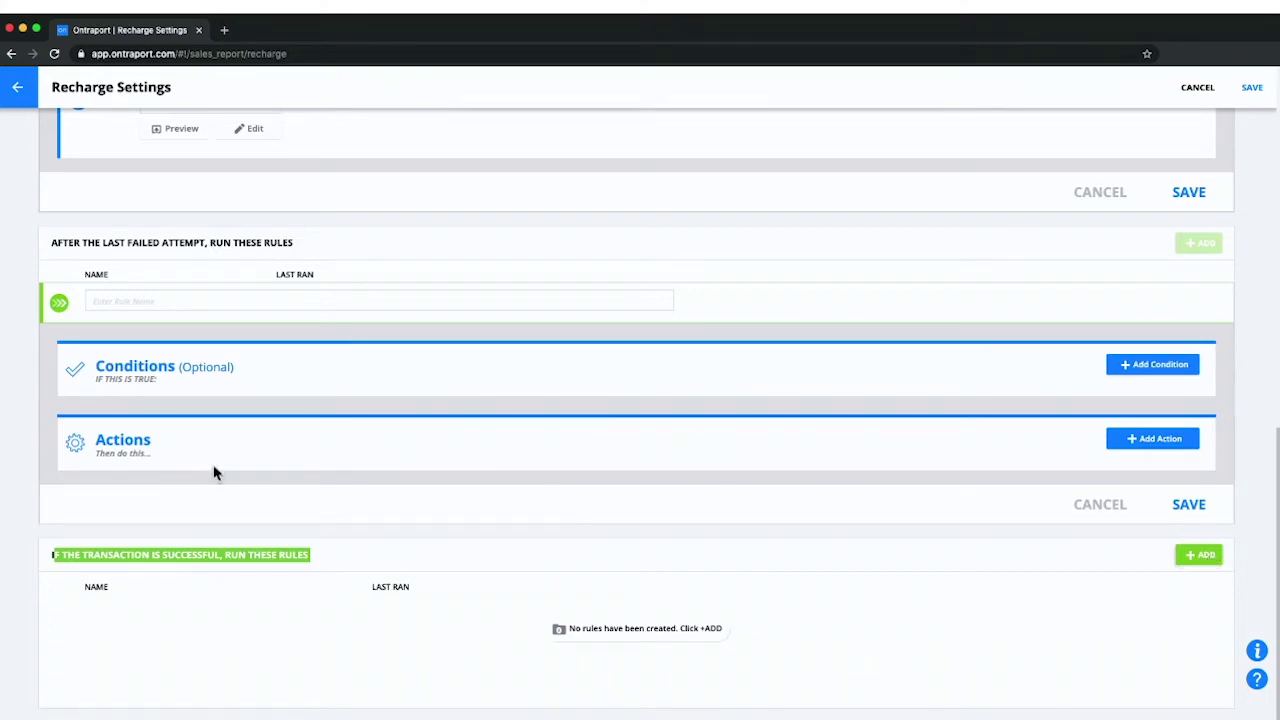
left_click(395, 560)
scroll(329, 430, "up", 3)
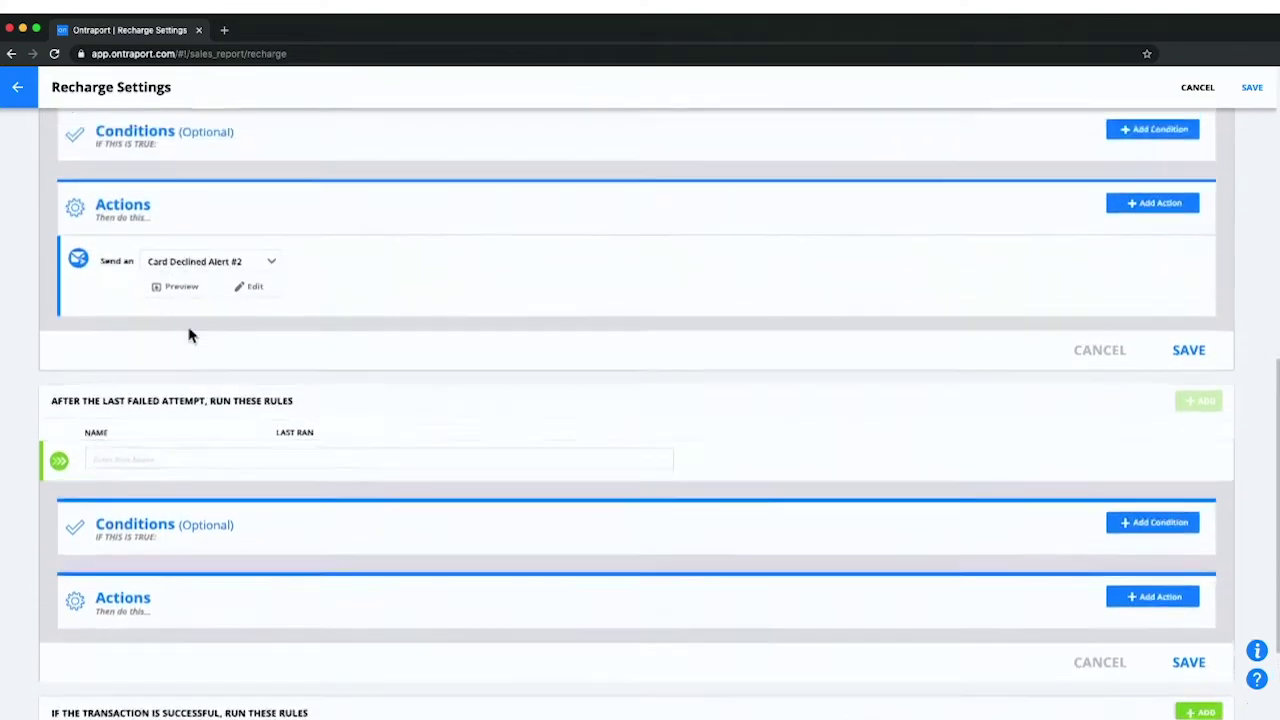
scroll(190, 335, "up", 4)
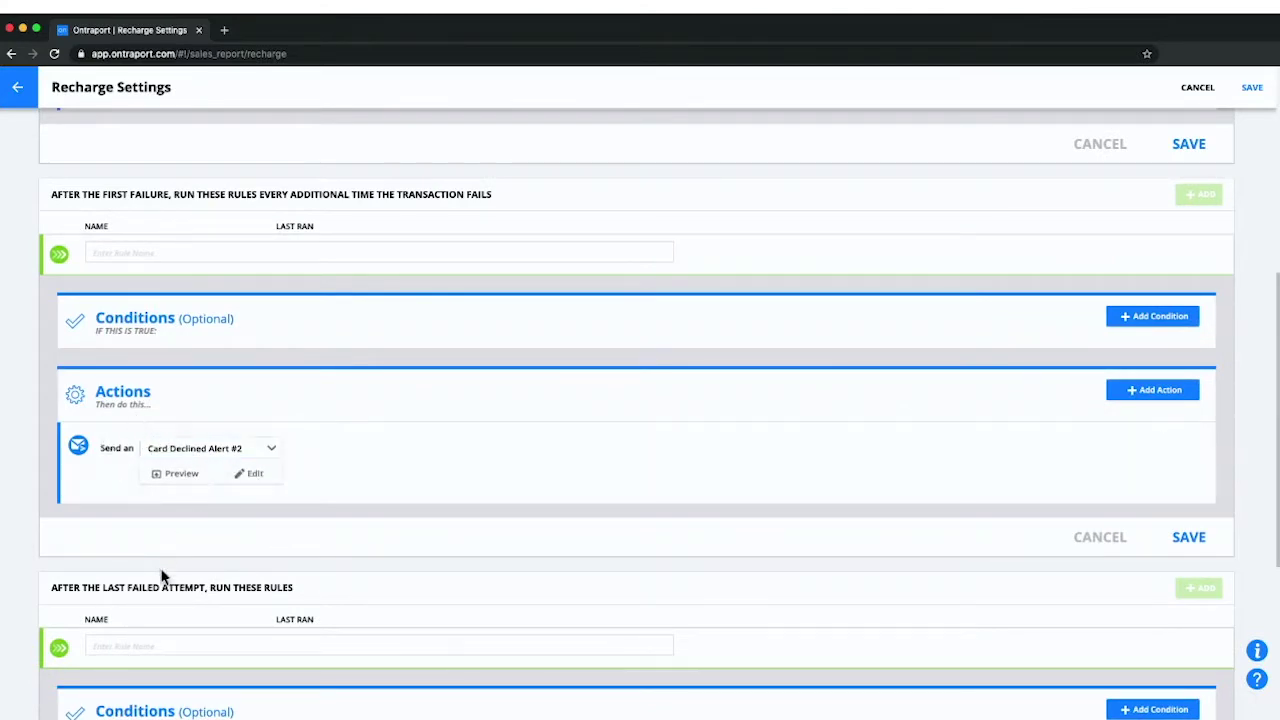
Add an Update access to an Ontraport Membership action to the first-failure rule, setting access to Suspended on the membership site blah.
scroll(162, 577, "down", 2)
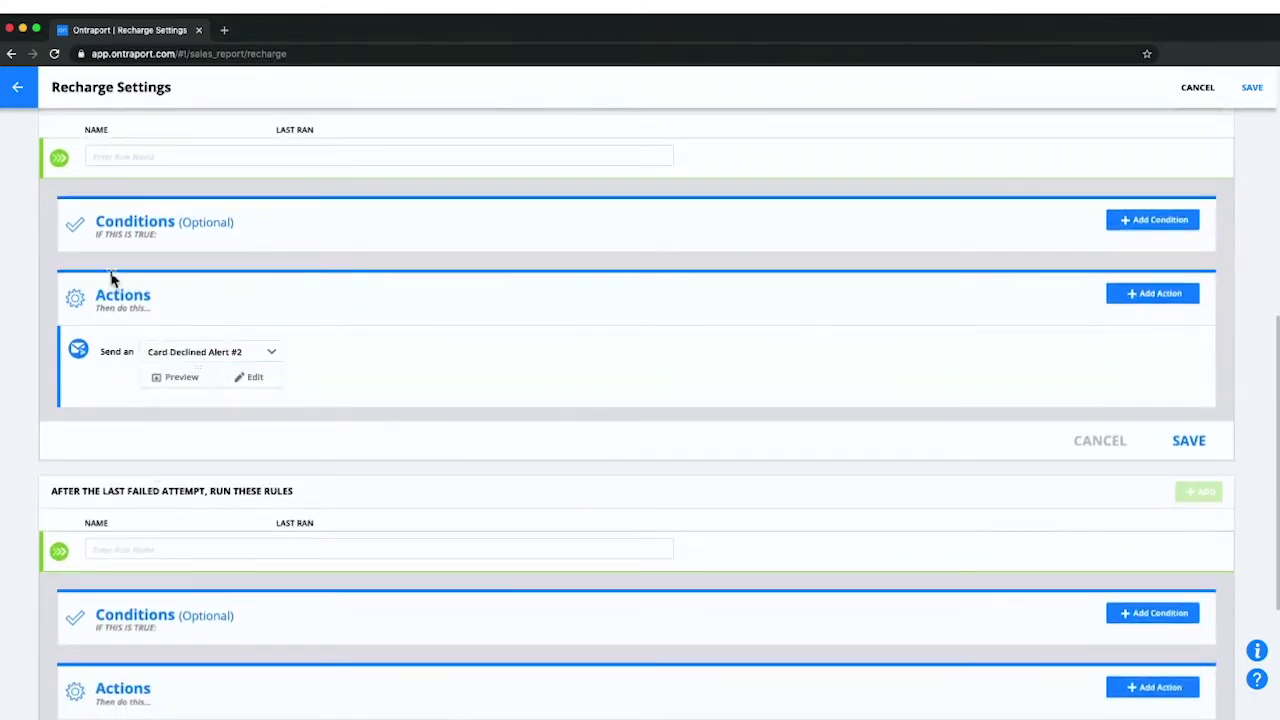
scroll(229, 360, "down", 3)
scroll(211, 363, "up", 9)
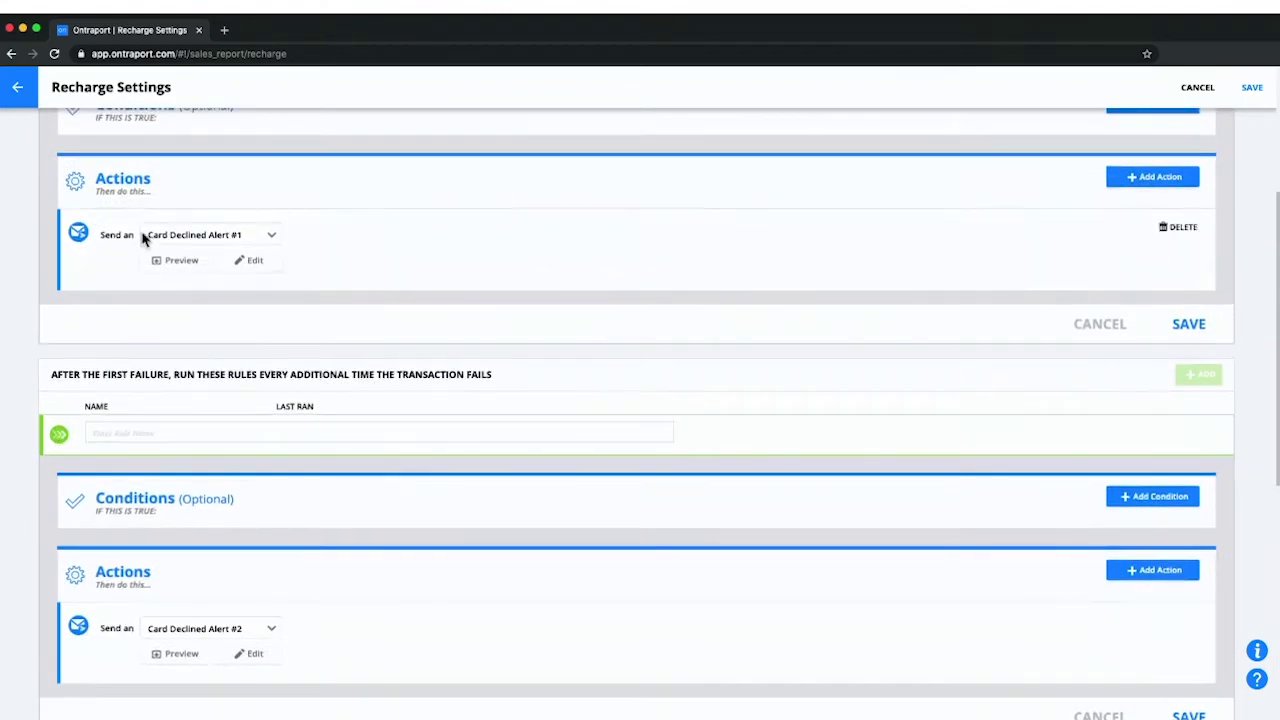
scroll(110, 245, "up", 5)
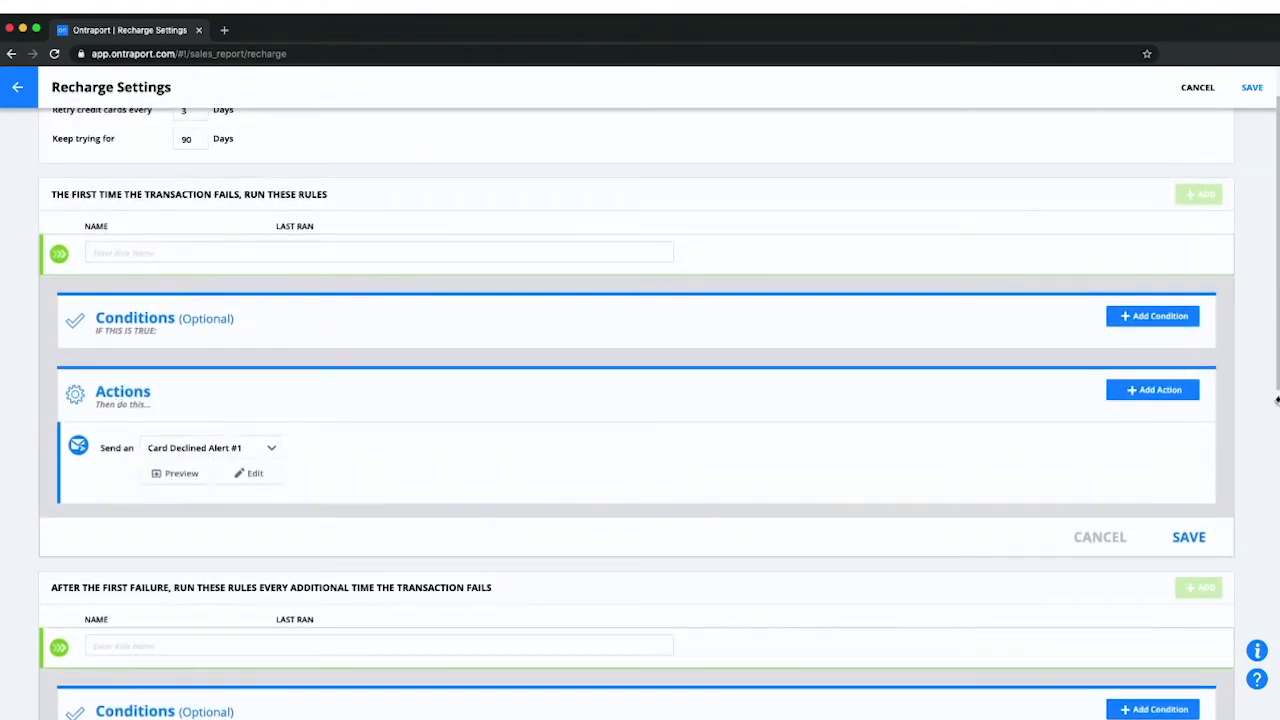
left_click(1166, 393)
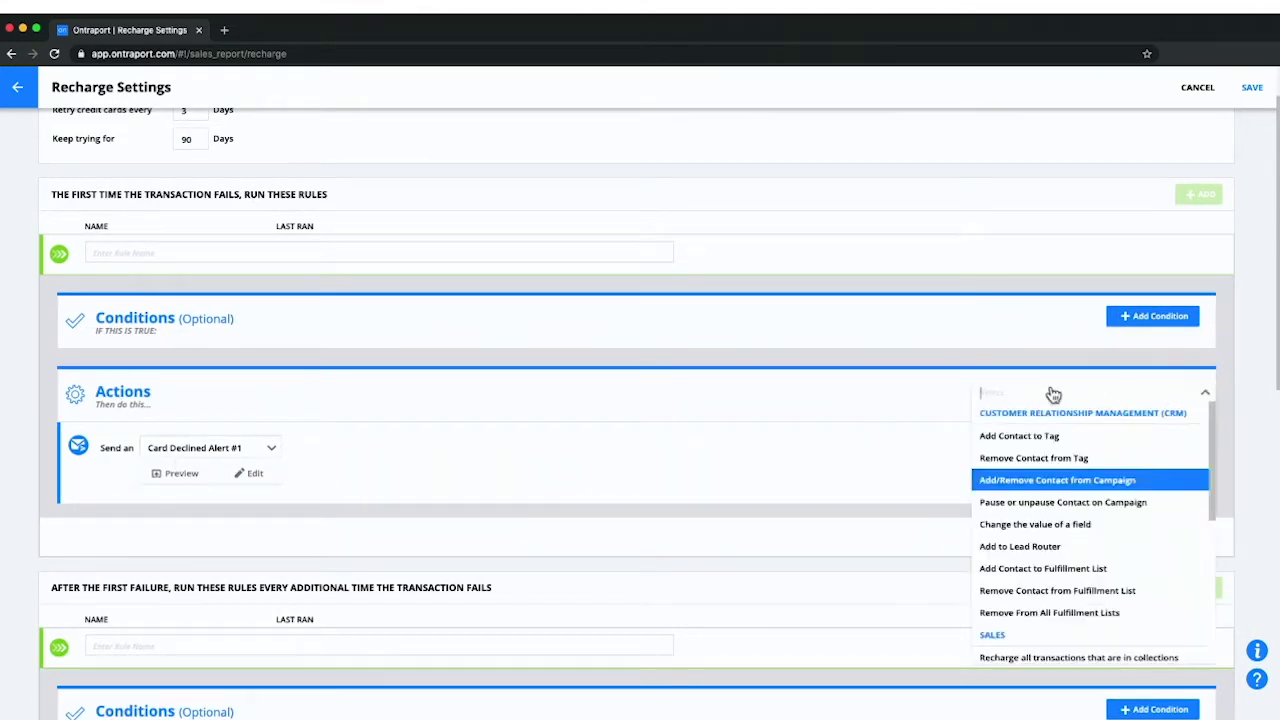
scroll(1065, 565, "down", 3)
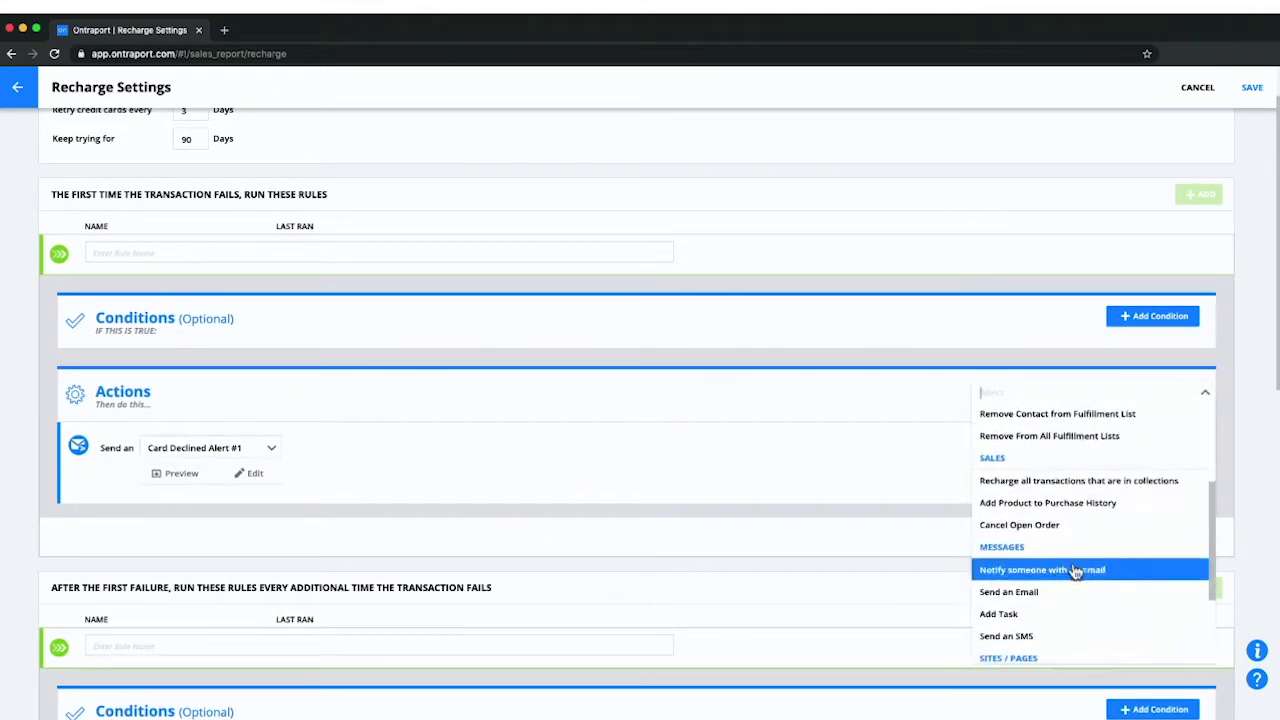
scroll(1110, 570, "down", 3)
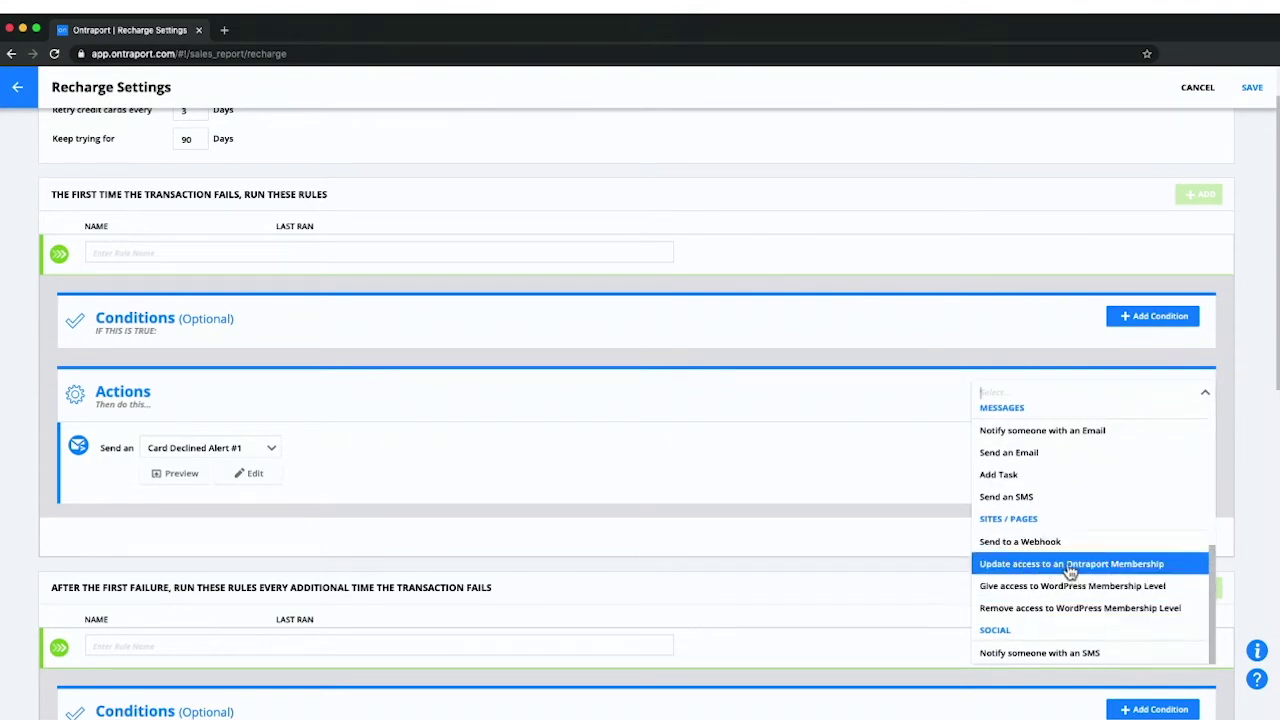
left_click(1093, 566)
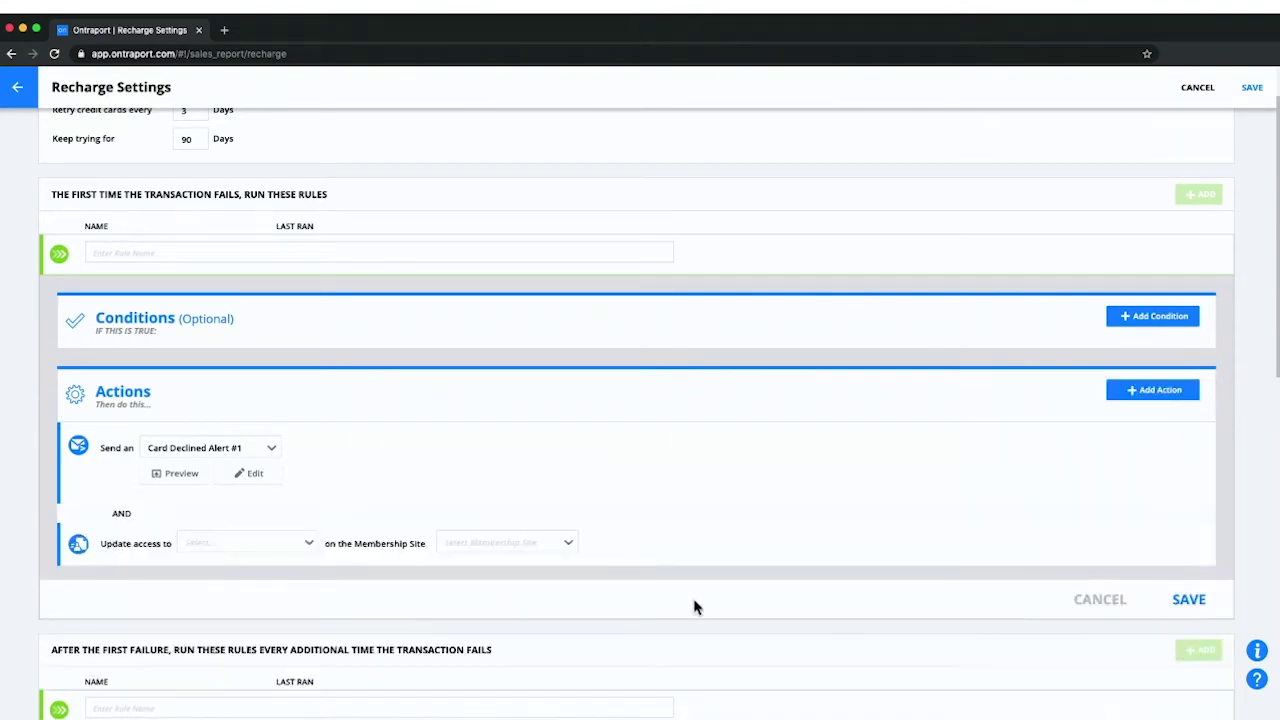
left_click(205, 548)
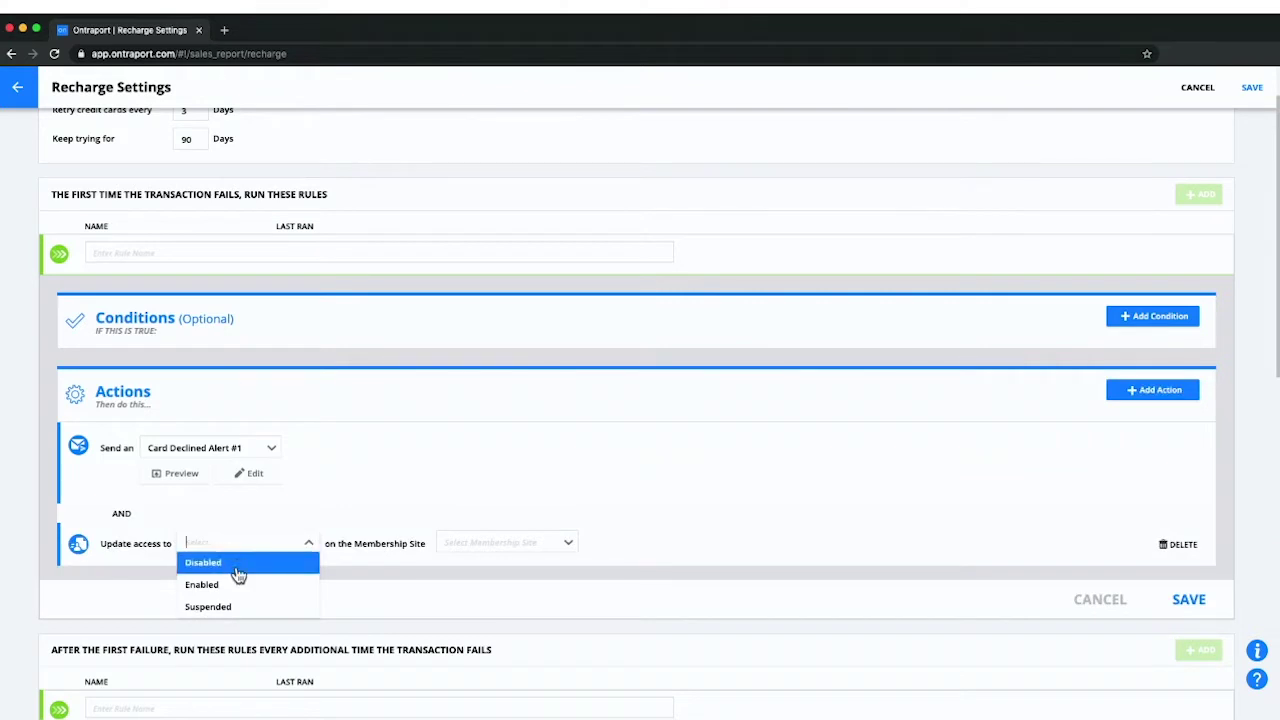
left_click(240, 606)
left_click(477, 555)
left_click(491, 591)
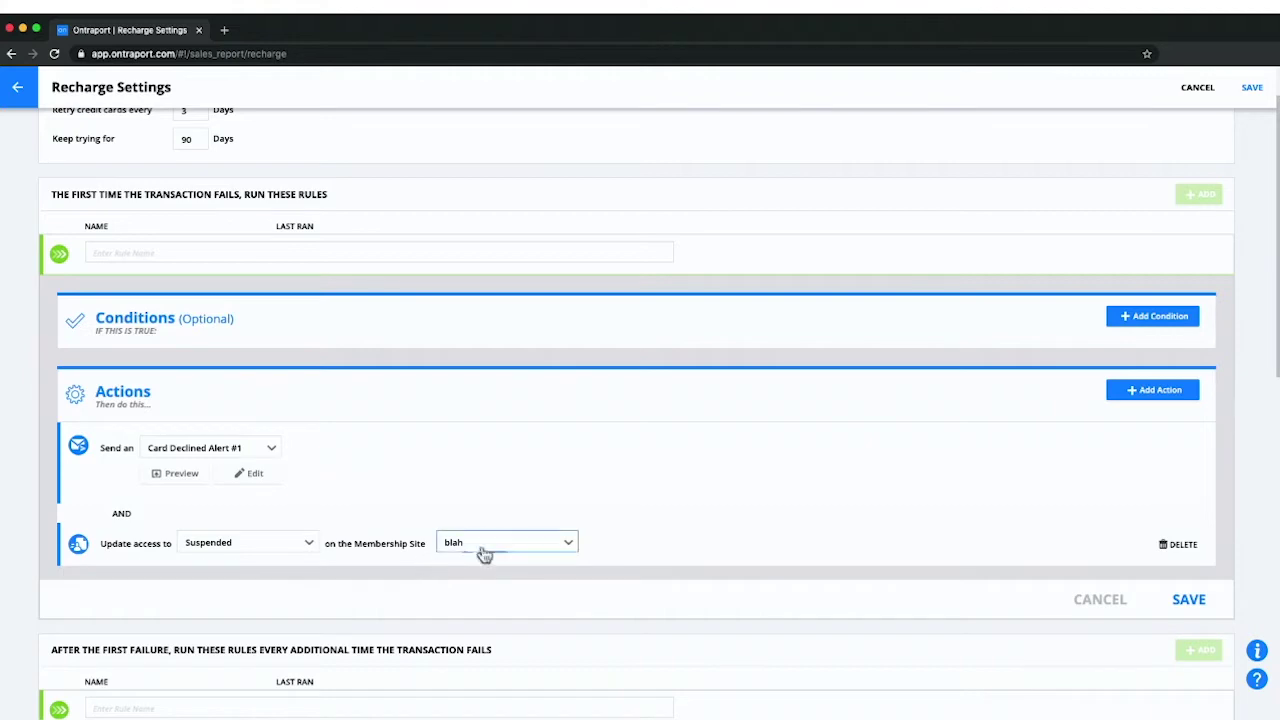
Start a rule for successful transactions with an Update access to an Ontraport Membership action set to Enabled on the membership site blah.
scroll(654, 562, "down", 2)
scroll(654, 562, "down", 8)
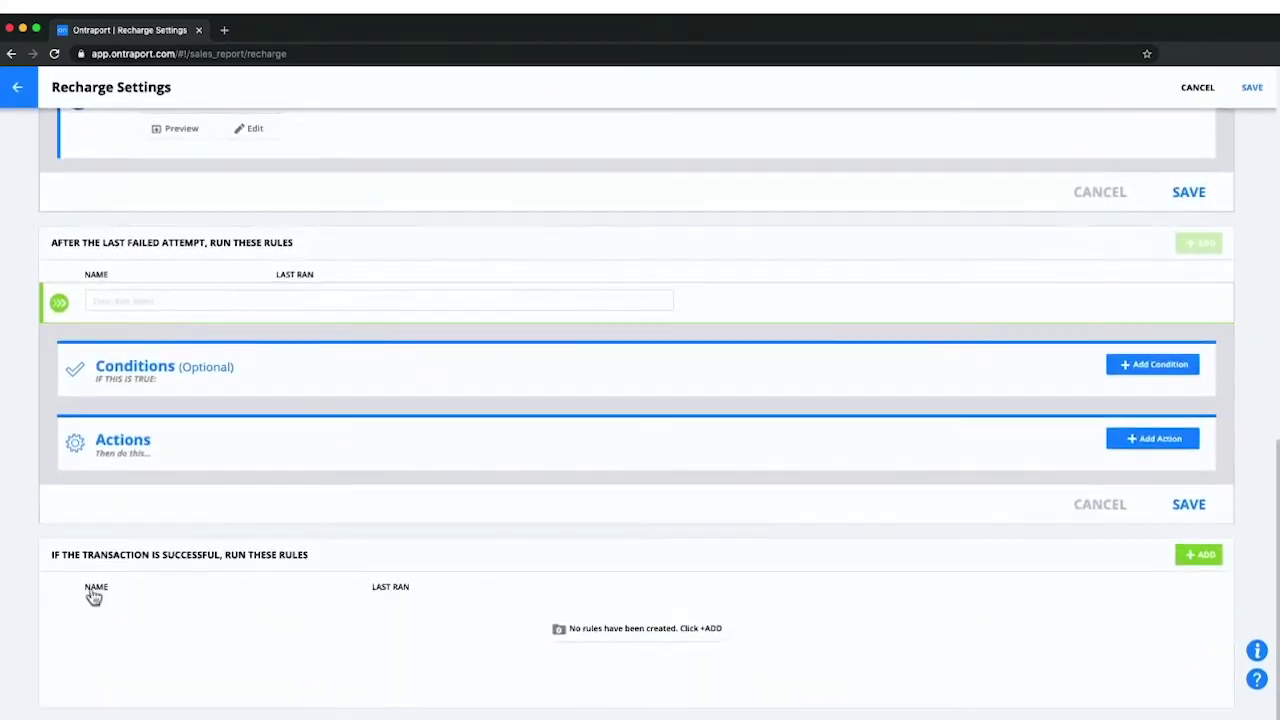
left_click(1203, 555)
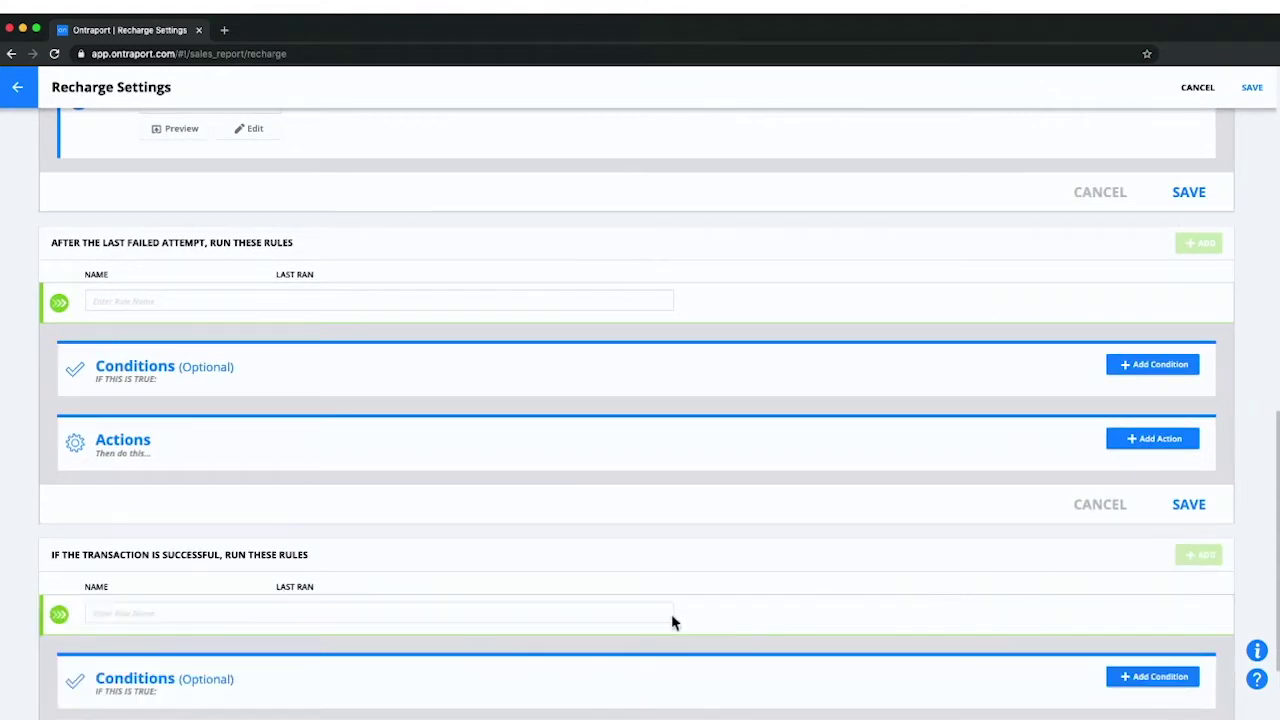
scroll(760, 608, "down", 3)
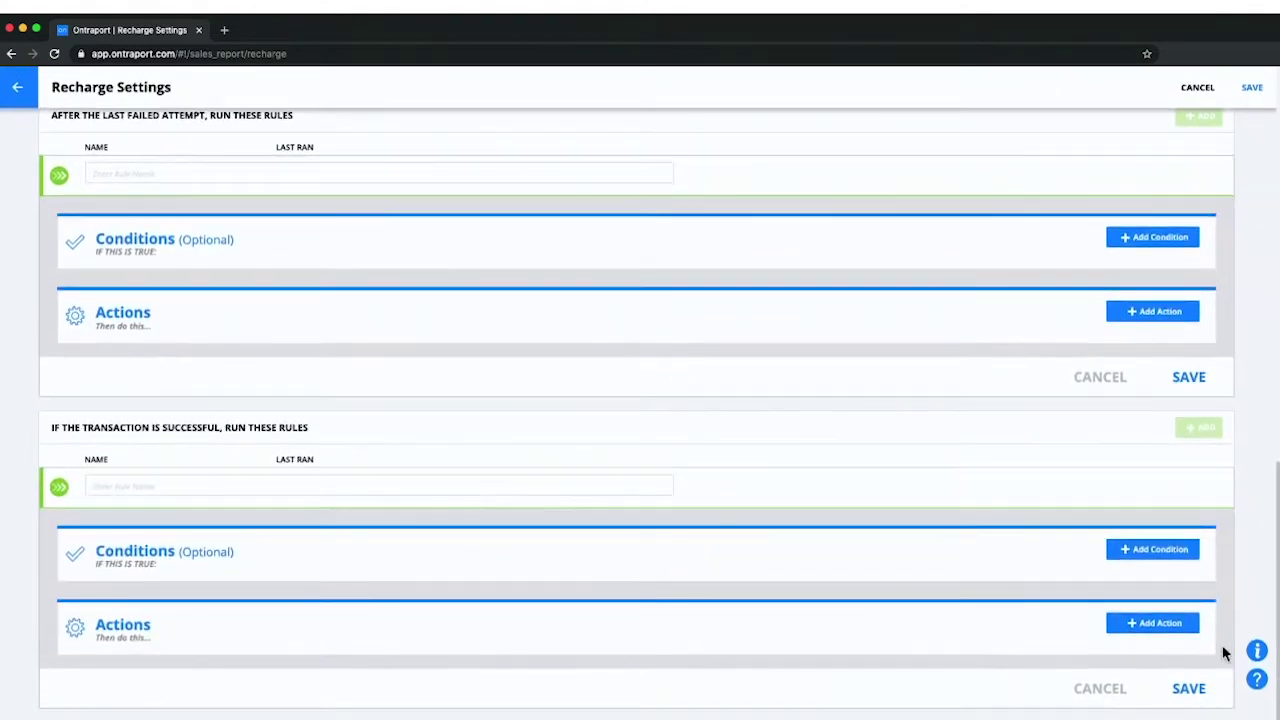
left_click(1160, 625)
type("mem")
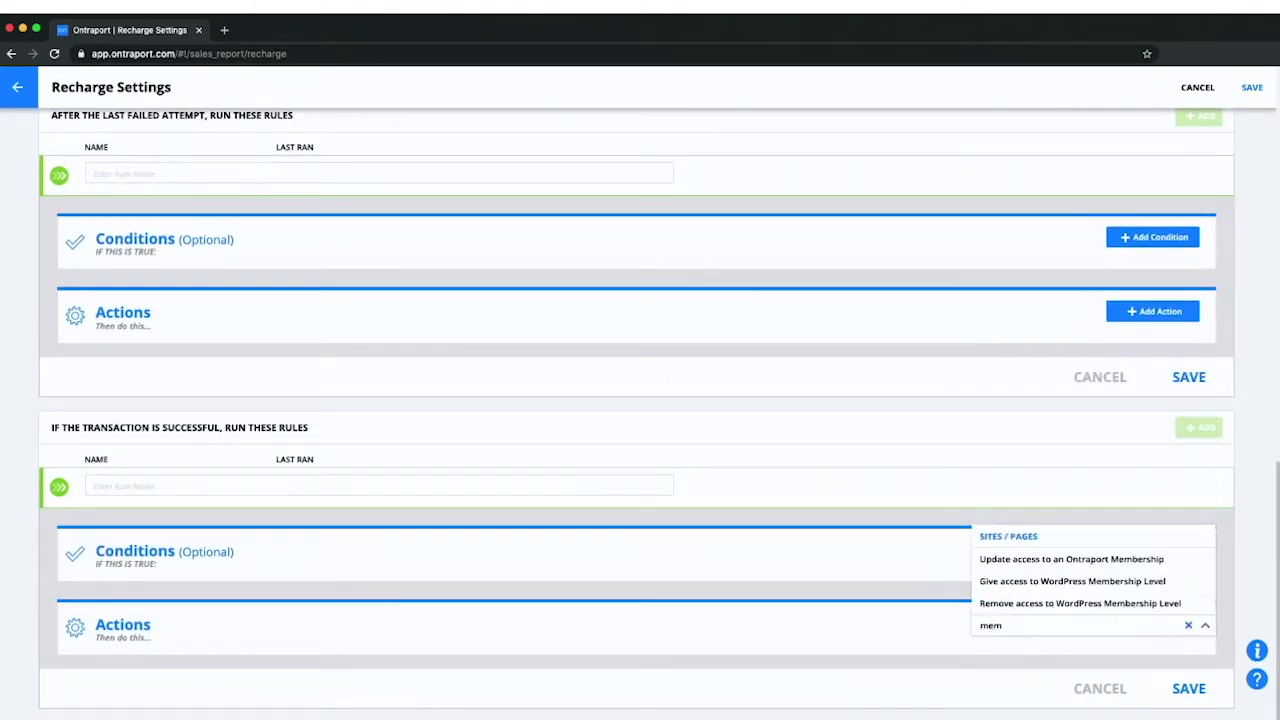
left_click(1037, 566)
left_click(208, 638)
left_click(210, 676)
left_click(500, 632)
left_click(491, 678)
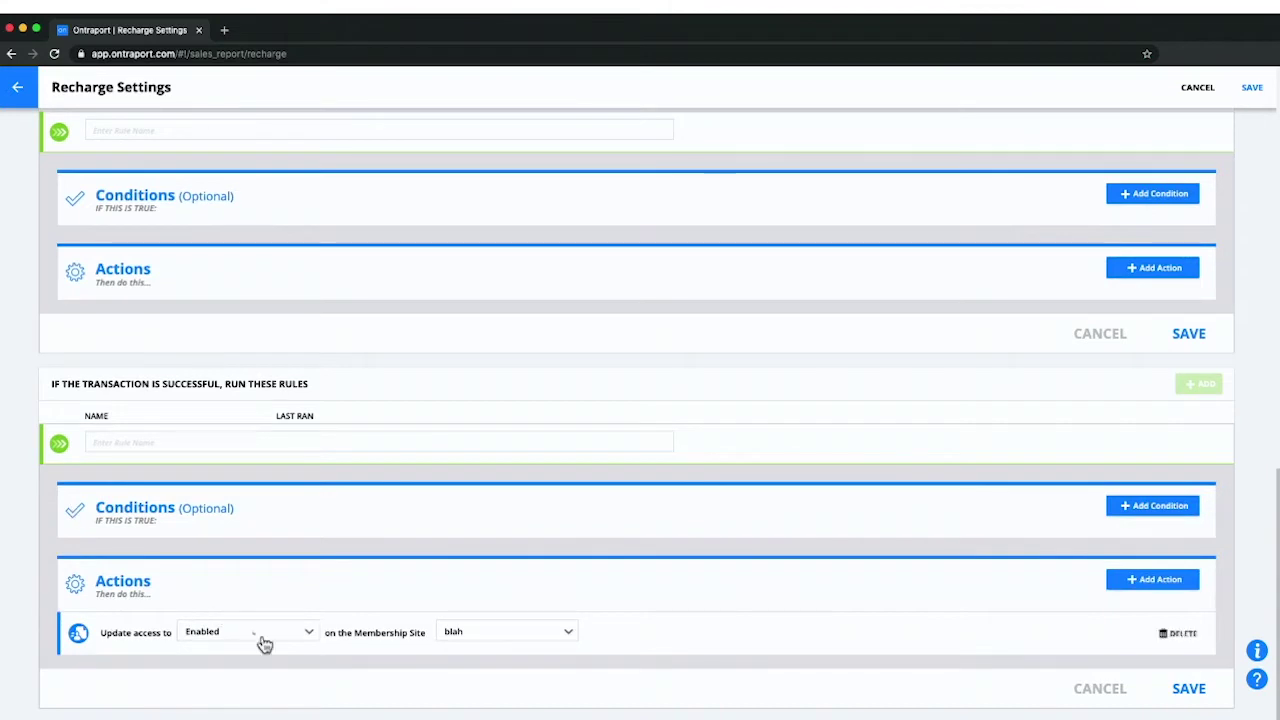
Add a Send an Email action using Card Updated Successfully! to the successful-transaction rule.
left_click(1177, 580)
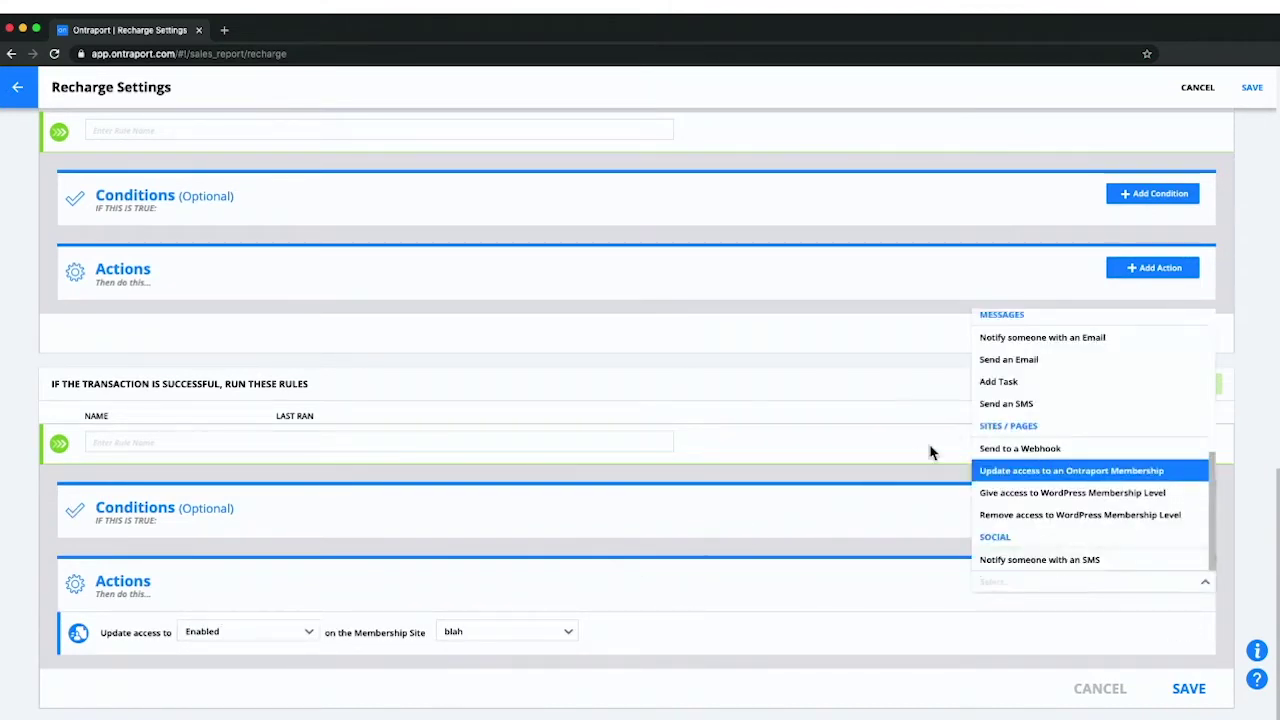
left_click(1045, 360)
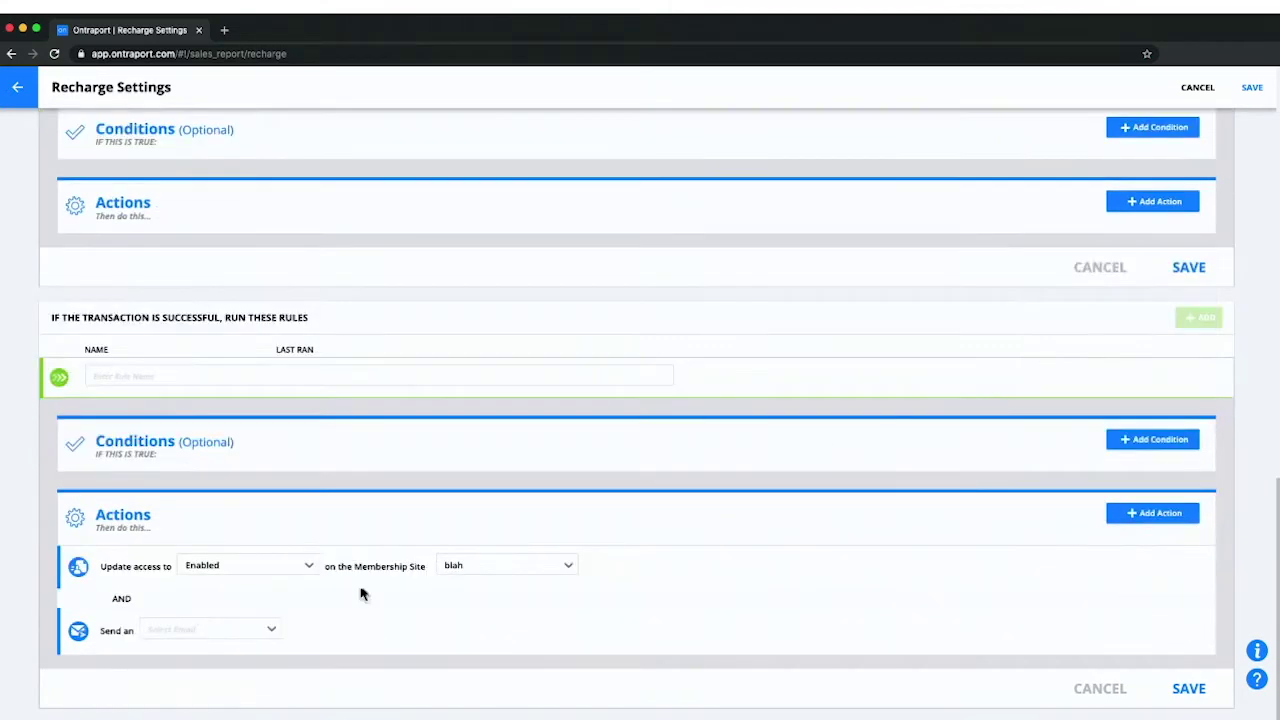
left_click(168, 630)
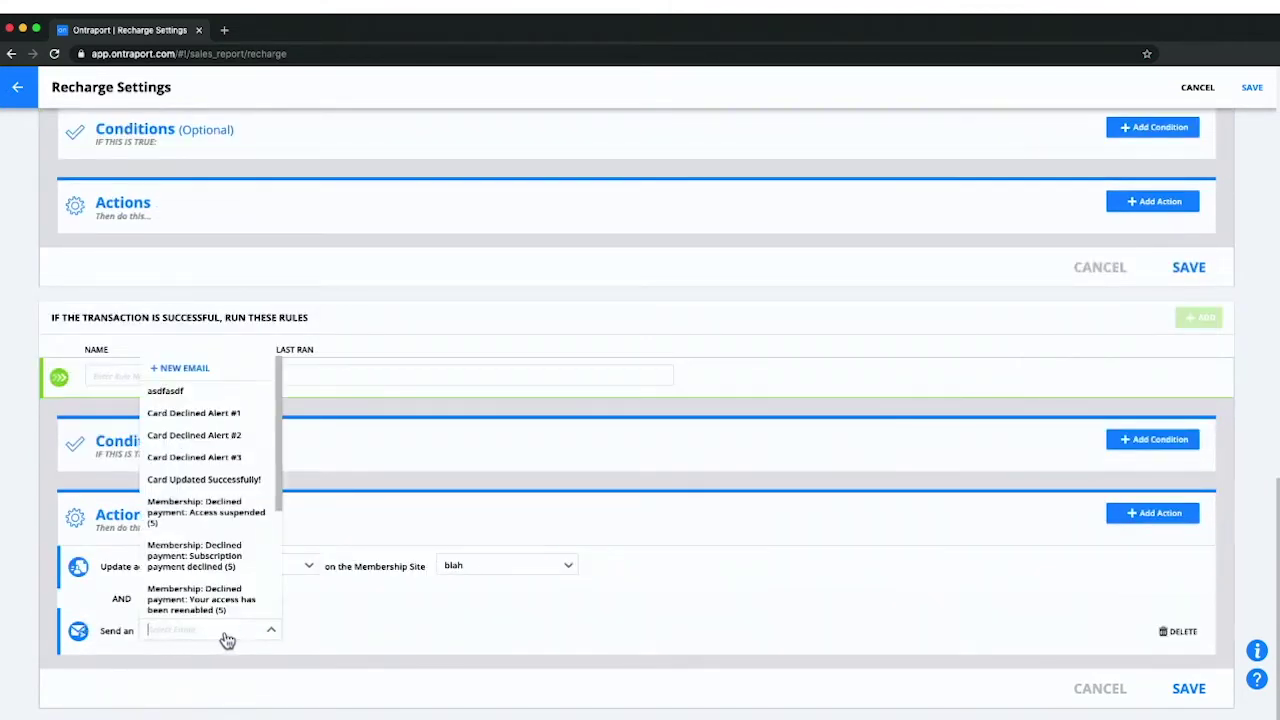
left_click(226, 490)
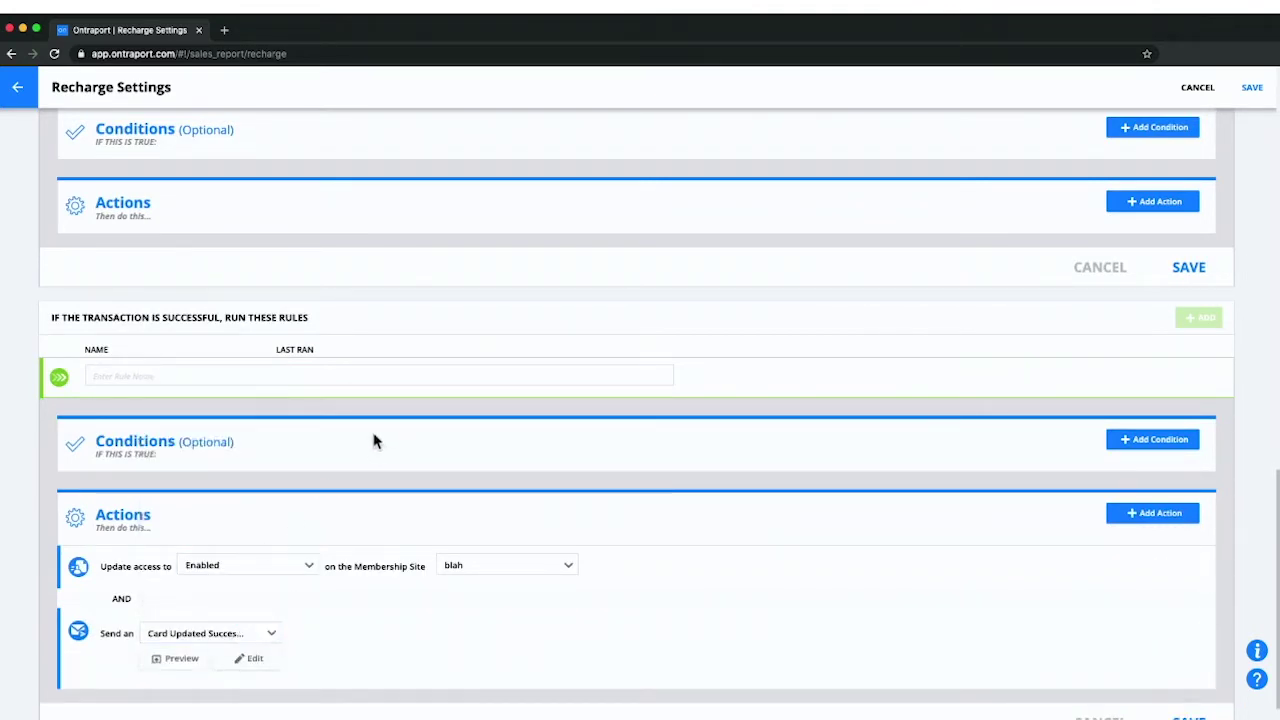
Add a Transaction contains condition for the product stuff to buy to the first-failure rule.
scroll(380, 435, "up", 2)
scroll(346, 405, "down", 15)
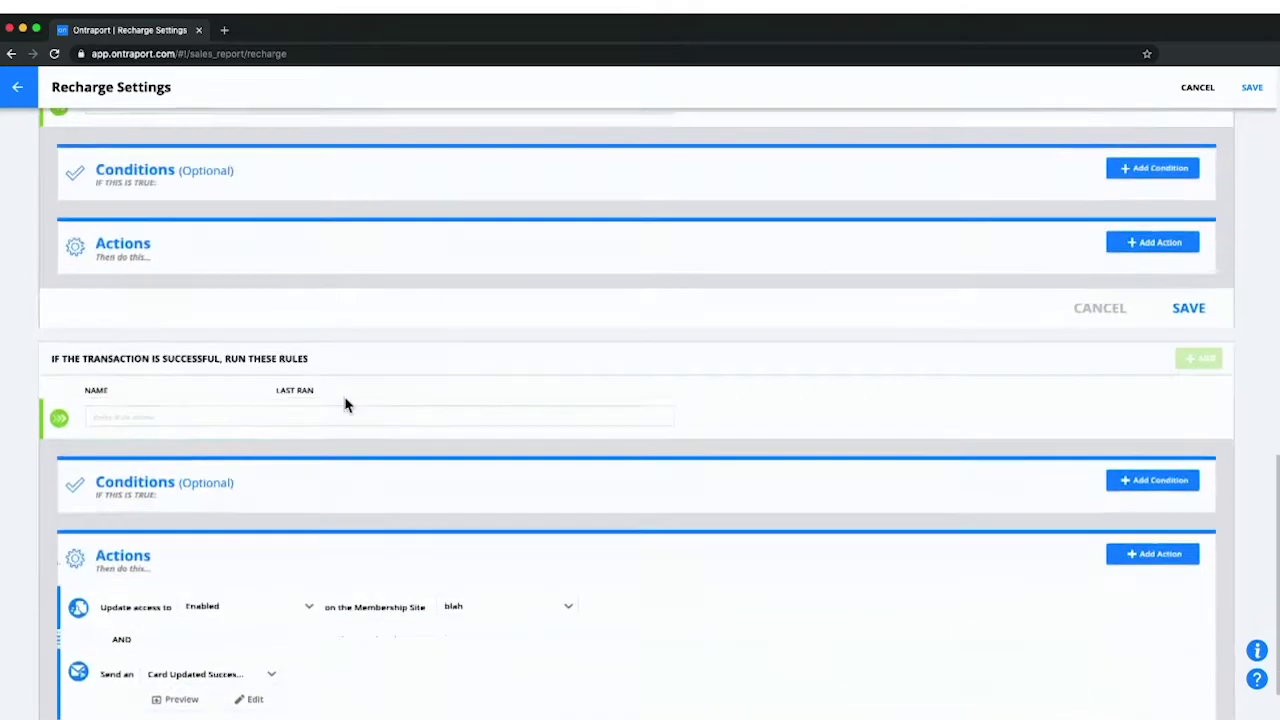
scroll(344, 405, "up", 4)
scroll(344, 405, "up", 5)
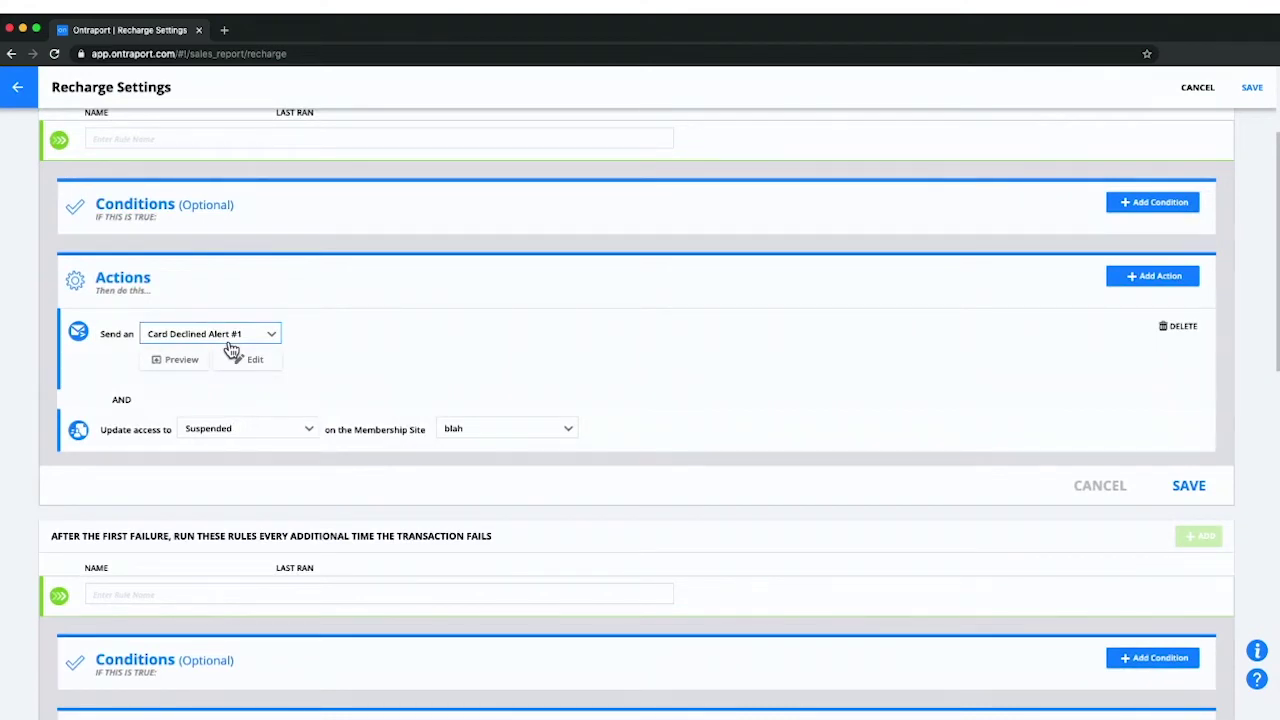
scroll(230, 348, "up", 3)
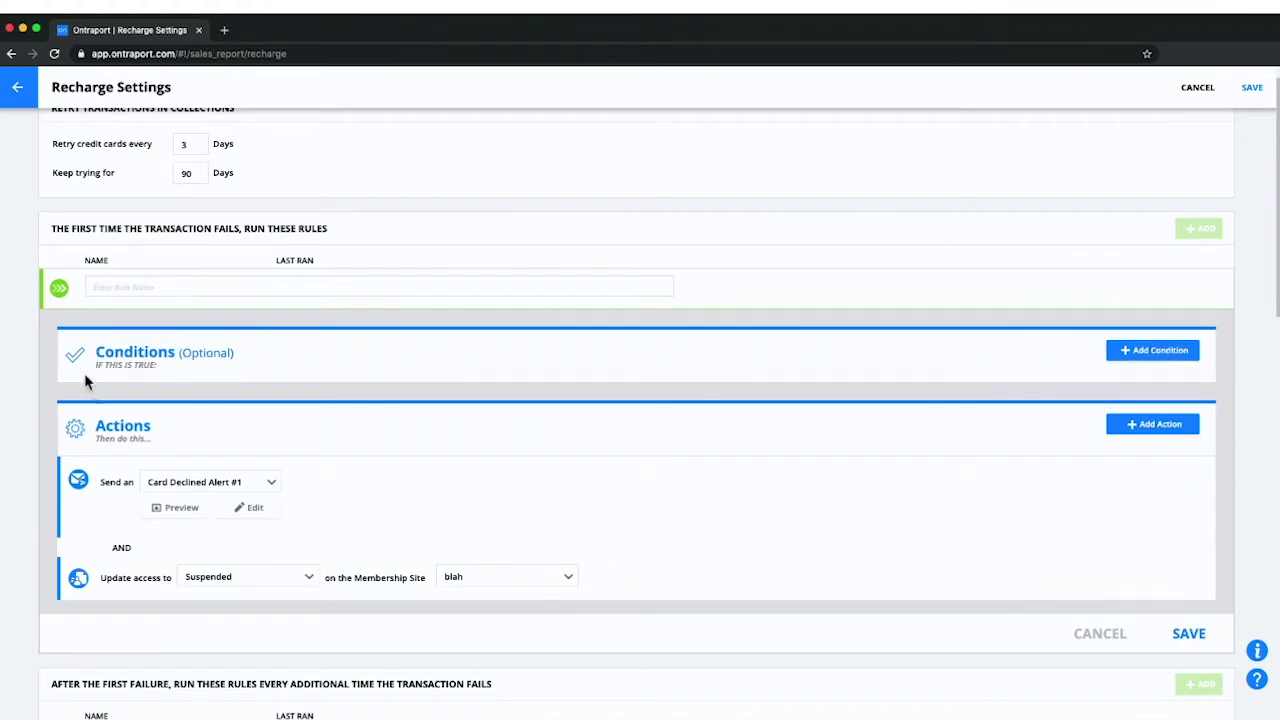
left_click(1158, 358)
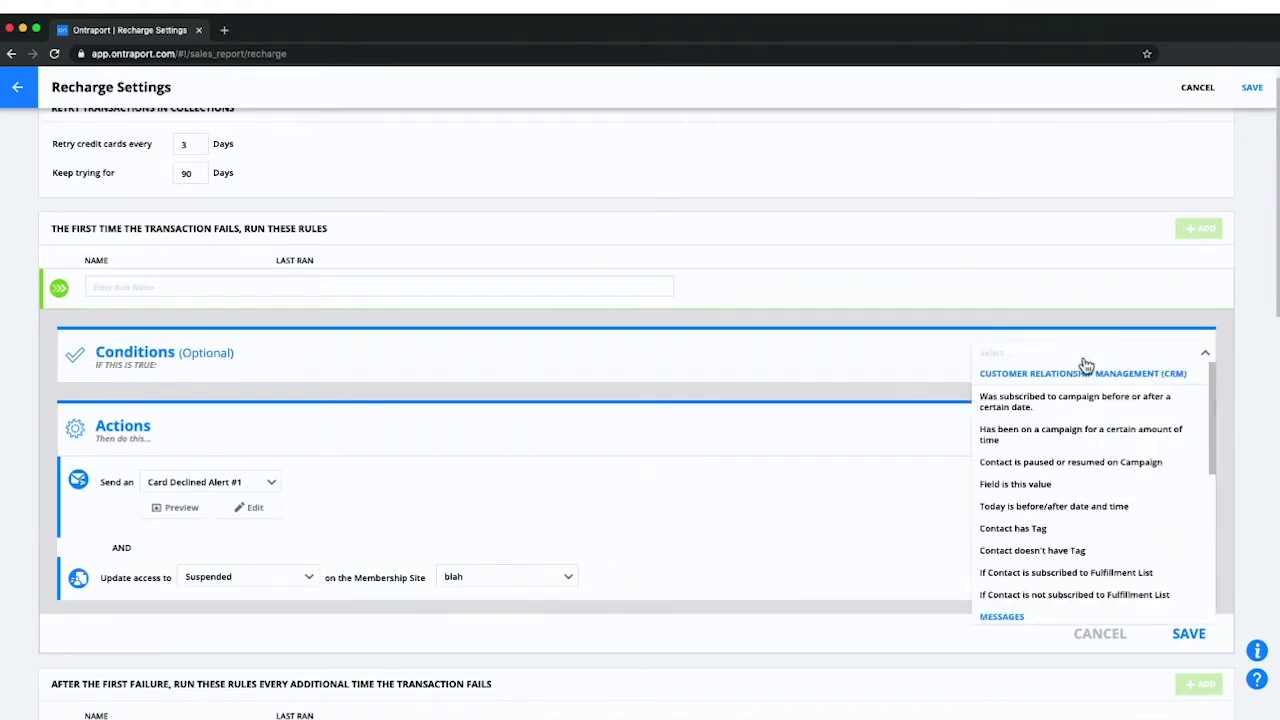
type("tras")
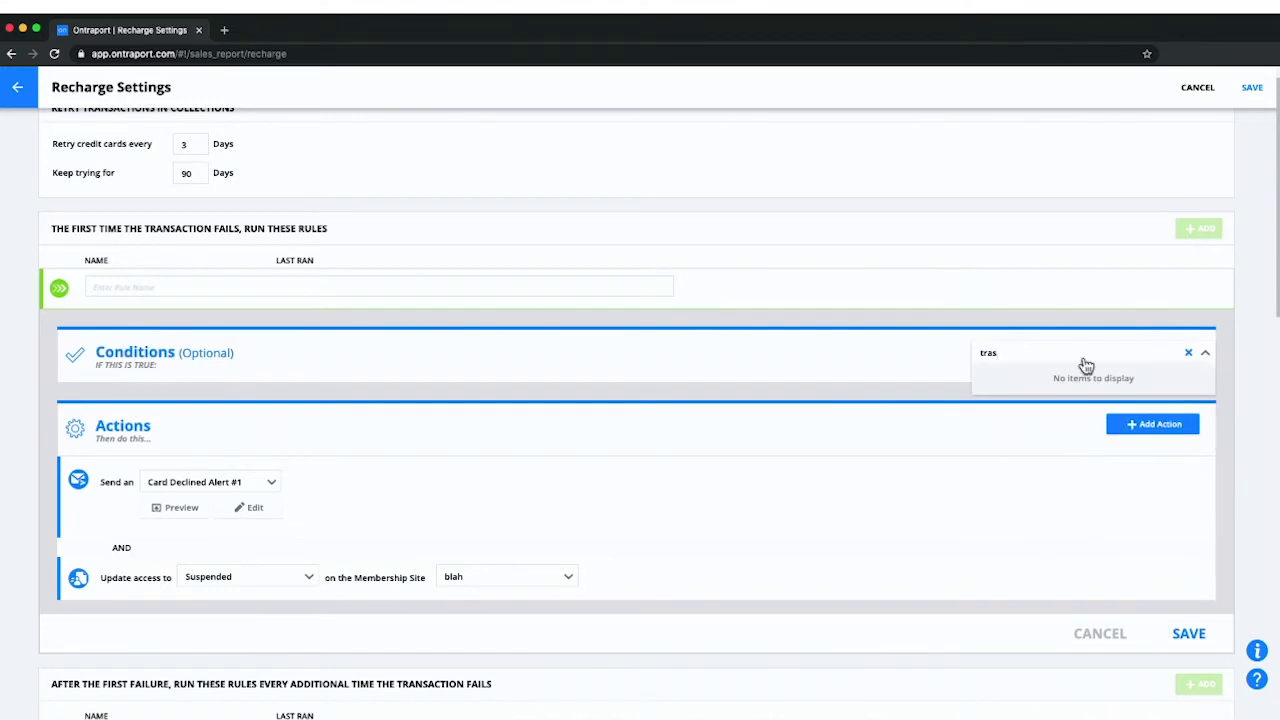
key("BackSpace")
left_click(1044, 398)
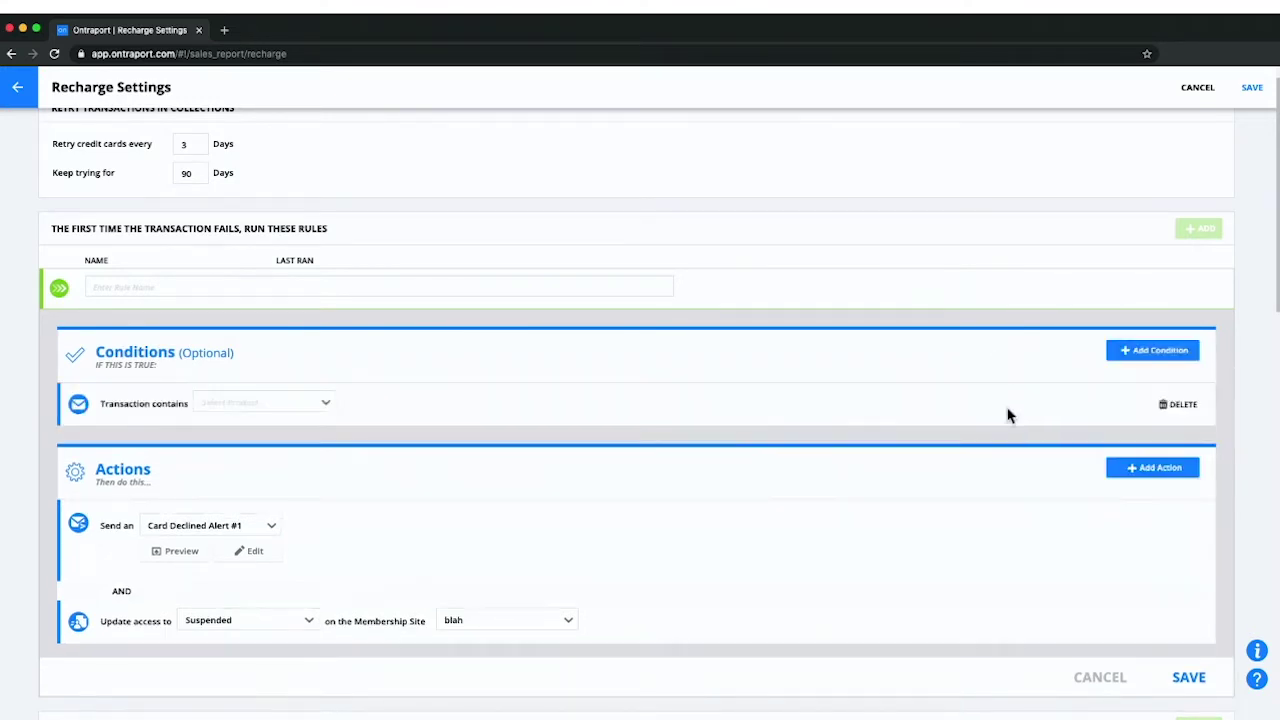
left_click(236, 406)
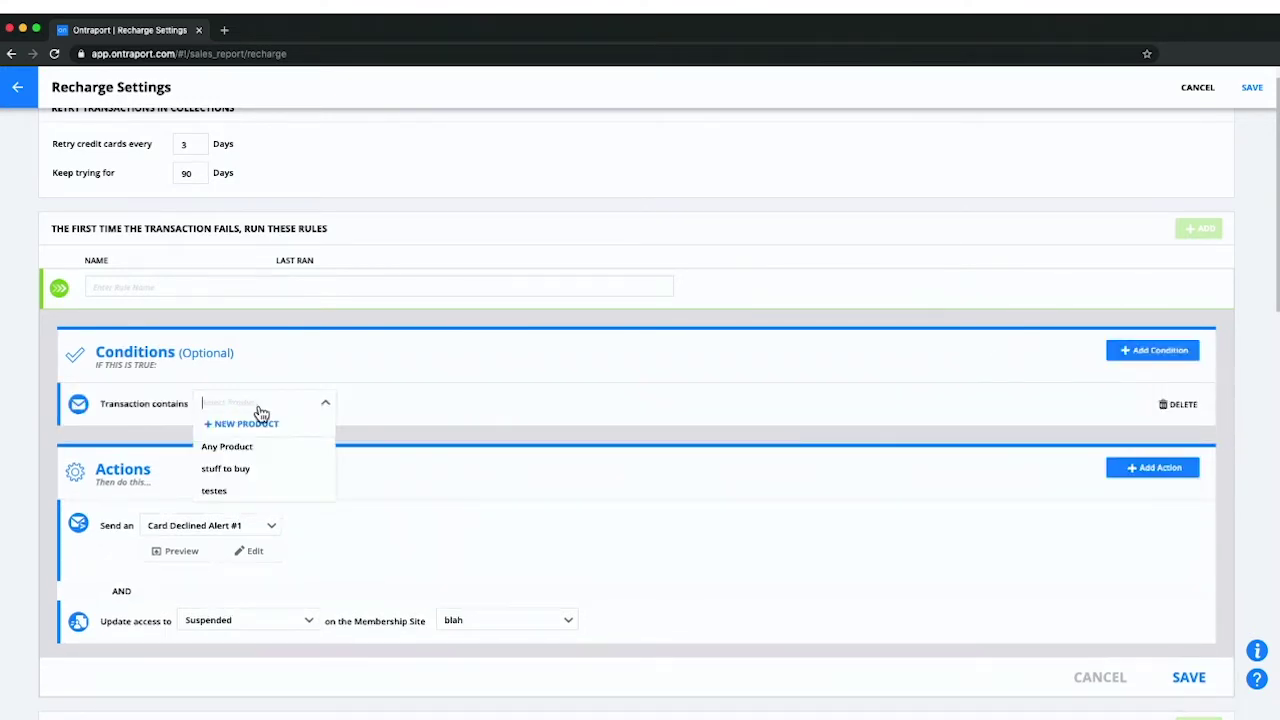
left_click(266, 470)
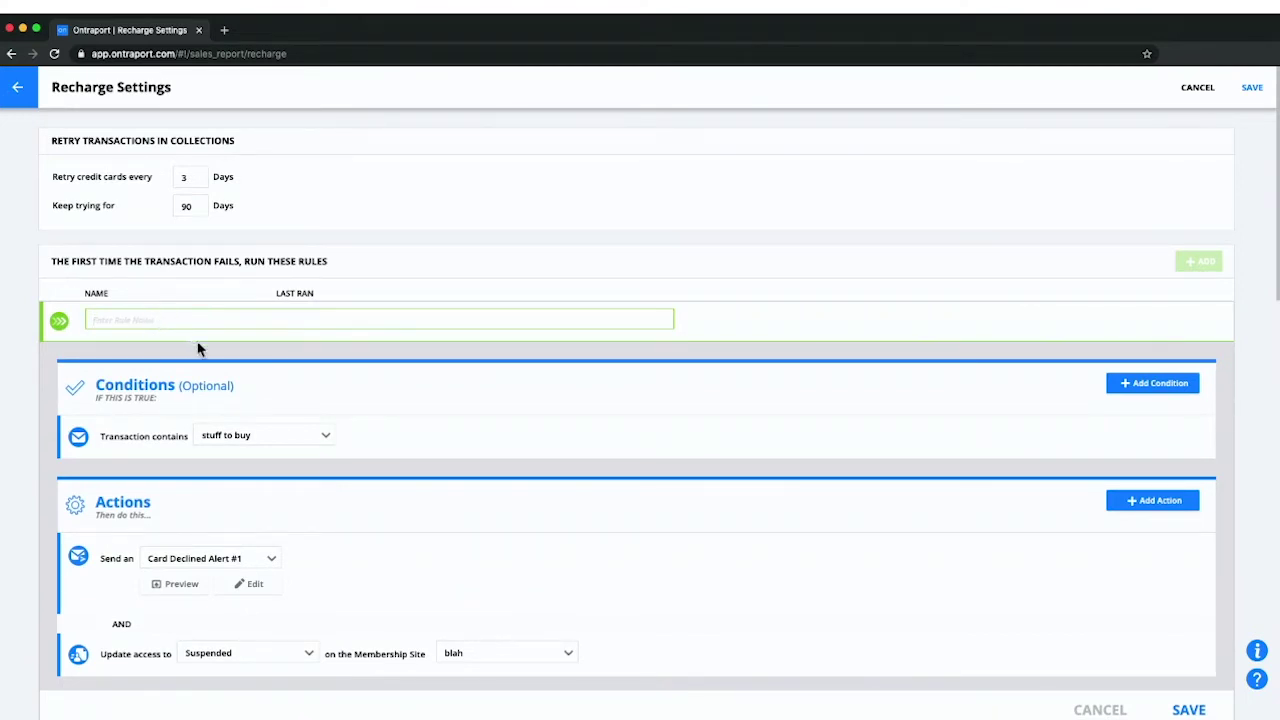
Name the first-failure rule "Tras contains stuff to buy".
type("I")
scroll(466, 400, "down", 5)
scroll(400, 383, "up", 3)
scroll(400, 411, "down", 2)
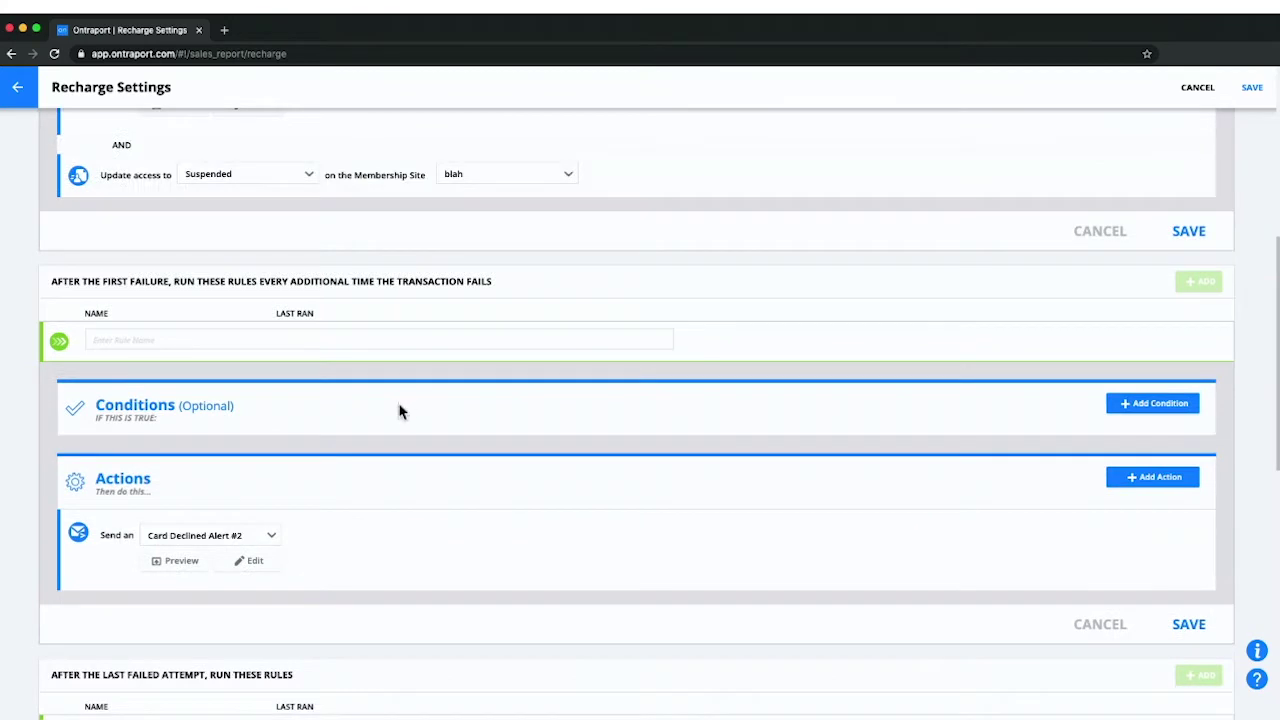
Try to save the unnamed additional-failures rule, and save the named first-failure rule.
left_click(1189, 624)
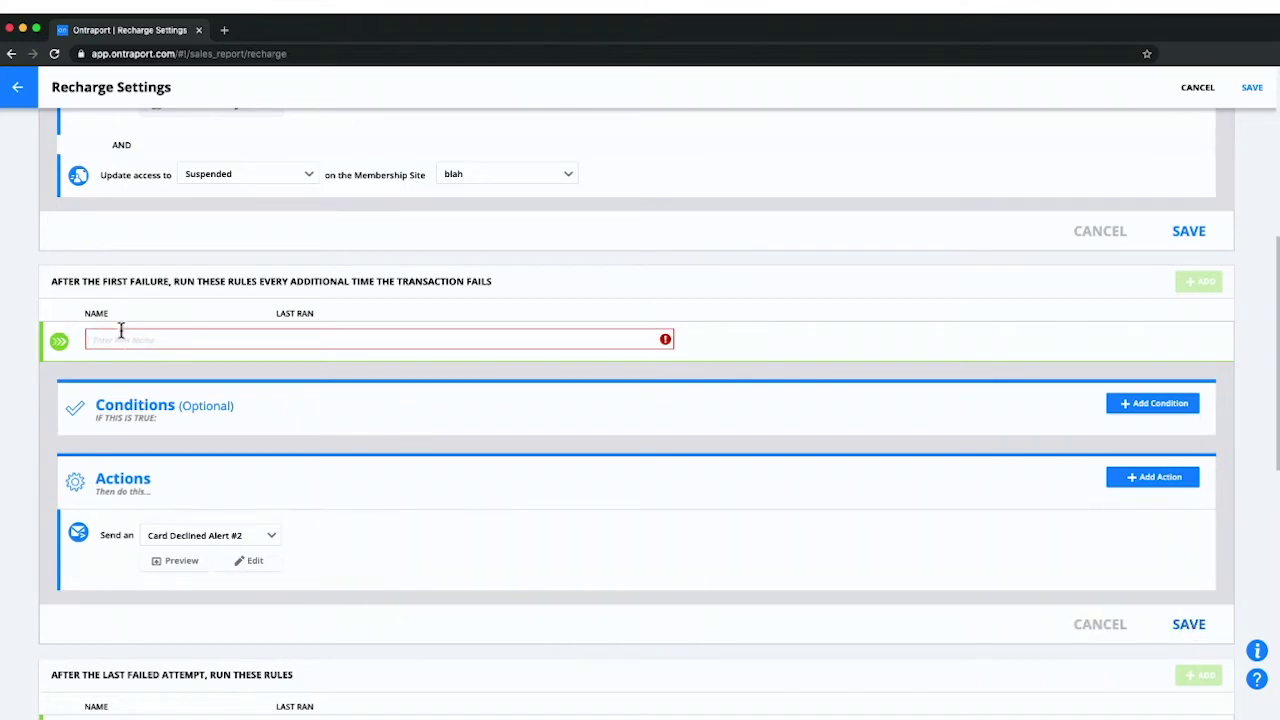
scroll(209, 340, "down", 7)
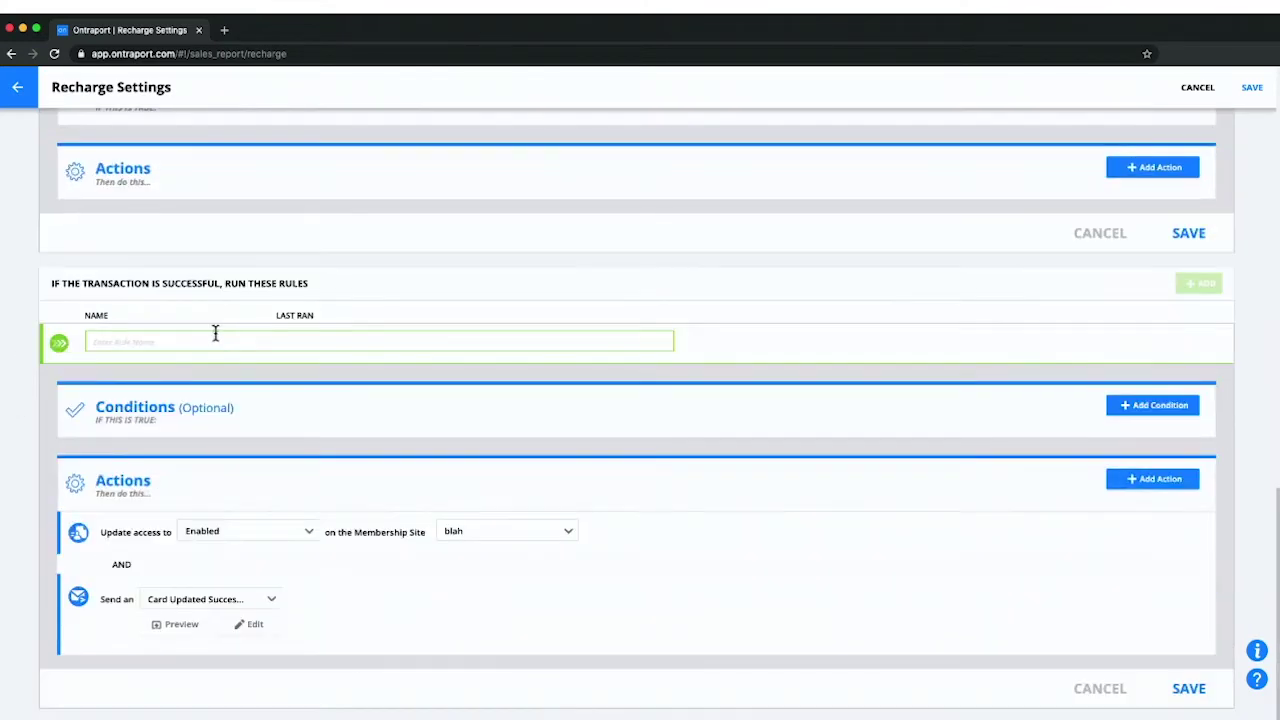
scroll(214, 334, "up", 3)
scroll(237, 325, "up", 8)
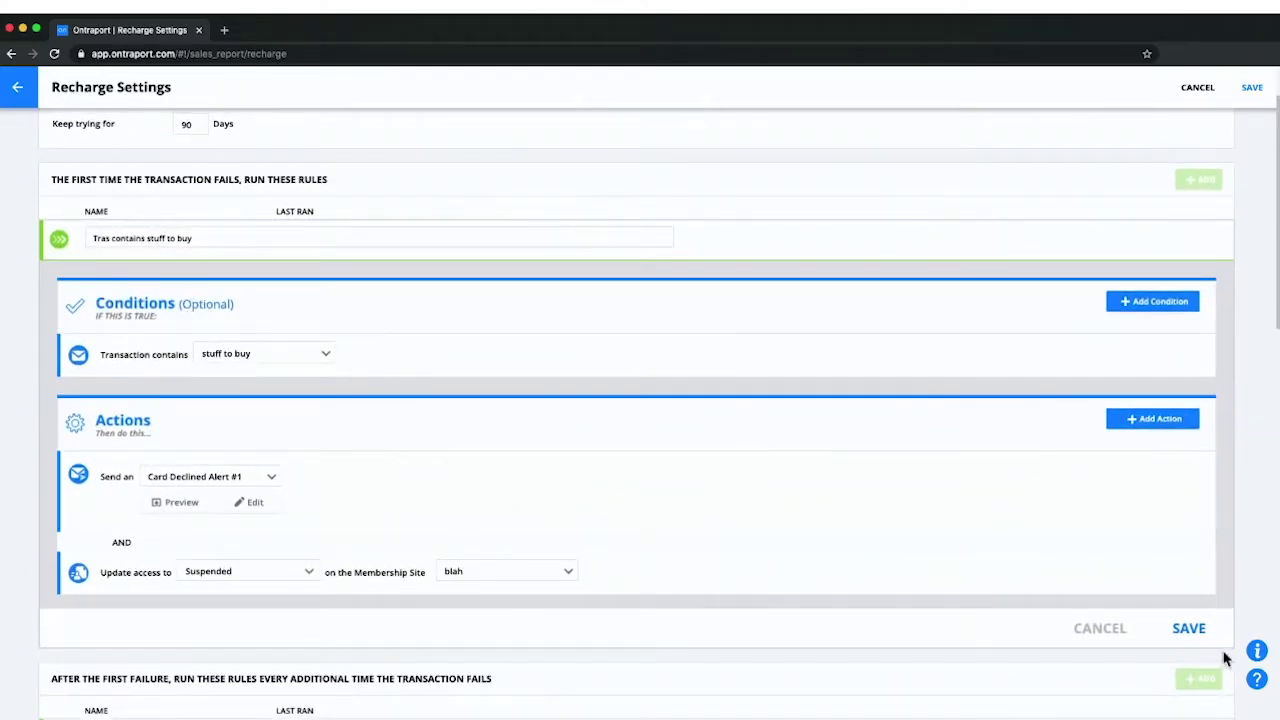
left_click(1192, 629)
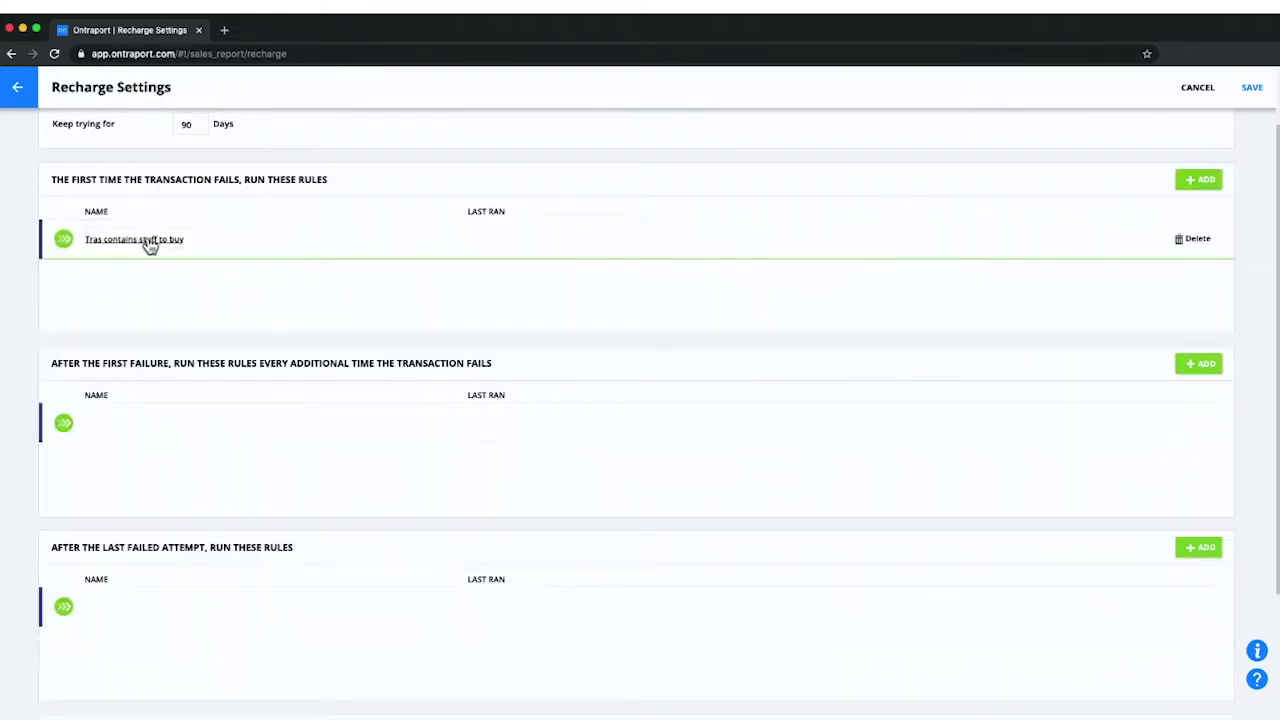
Reopen the saved first-failure rule and review its condition and actions along with the other rule sections.
left_click(156, 243)
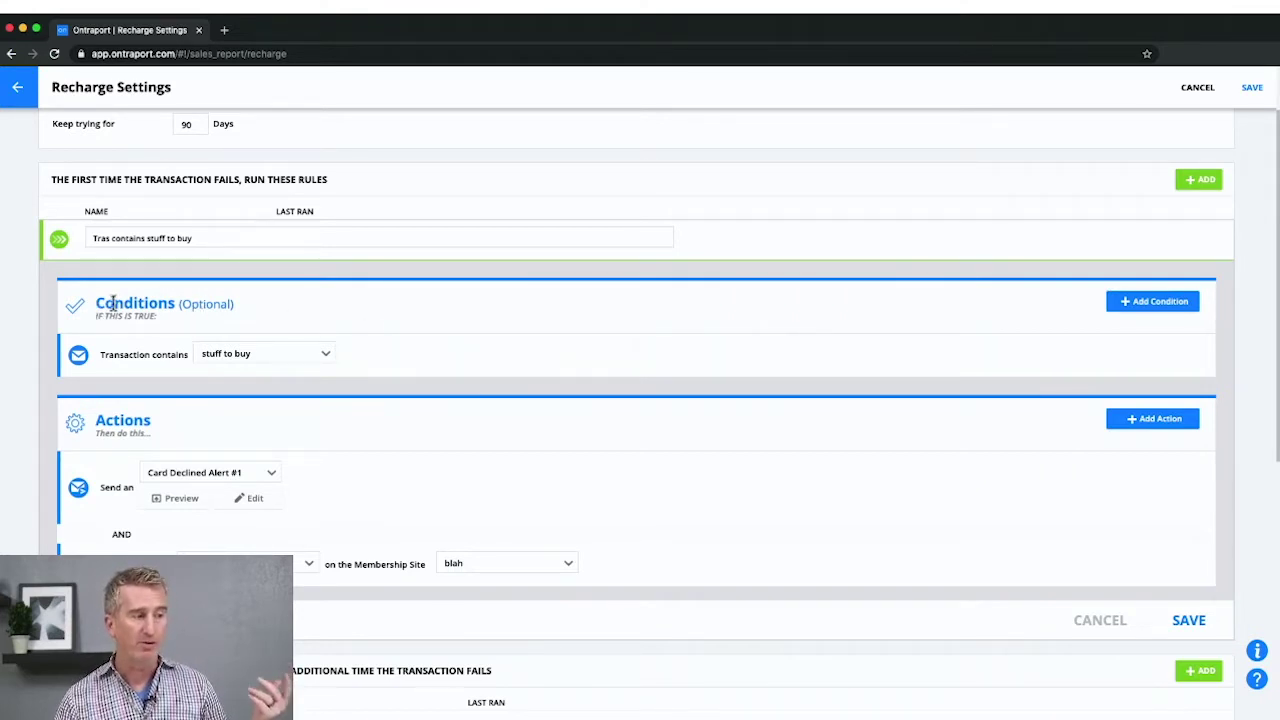
left_click_drag(104, 307, 171, 308)
left_click(171, 308)
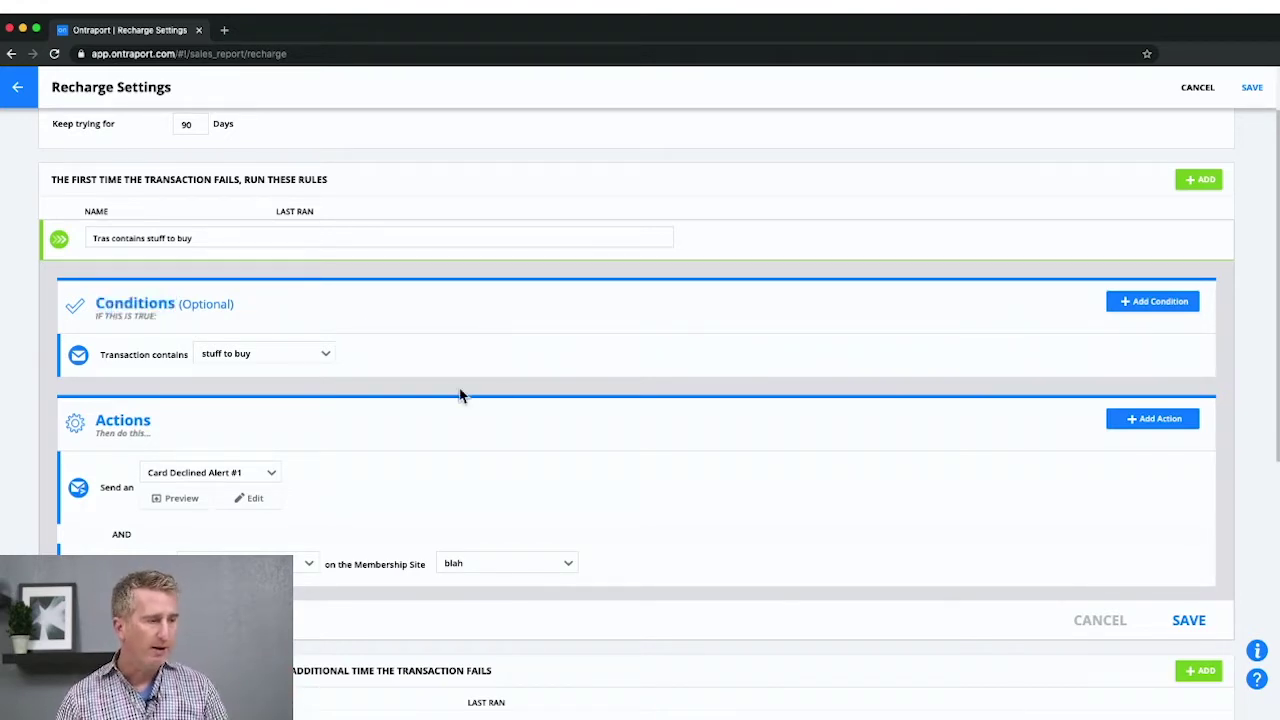
scroll(458, 393, "down", 5)
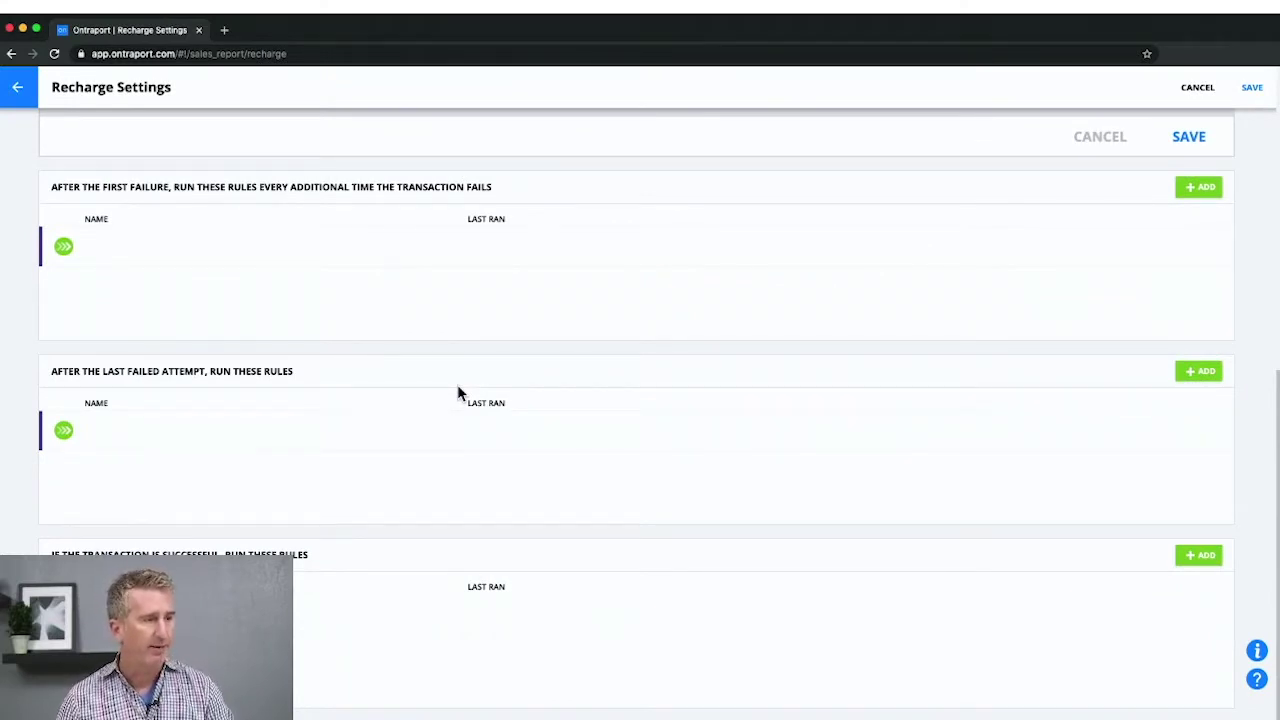
scroll(977, 254, "up", 5)
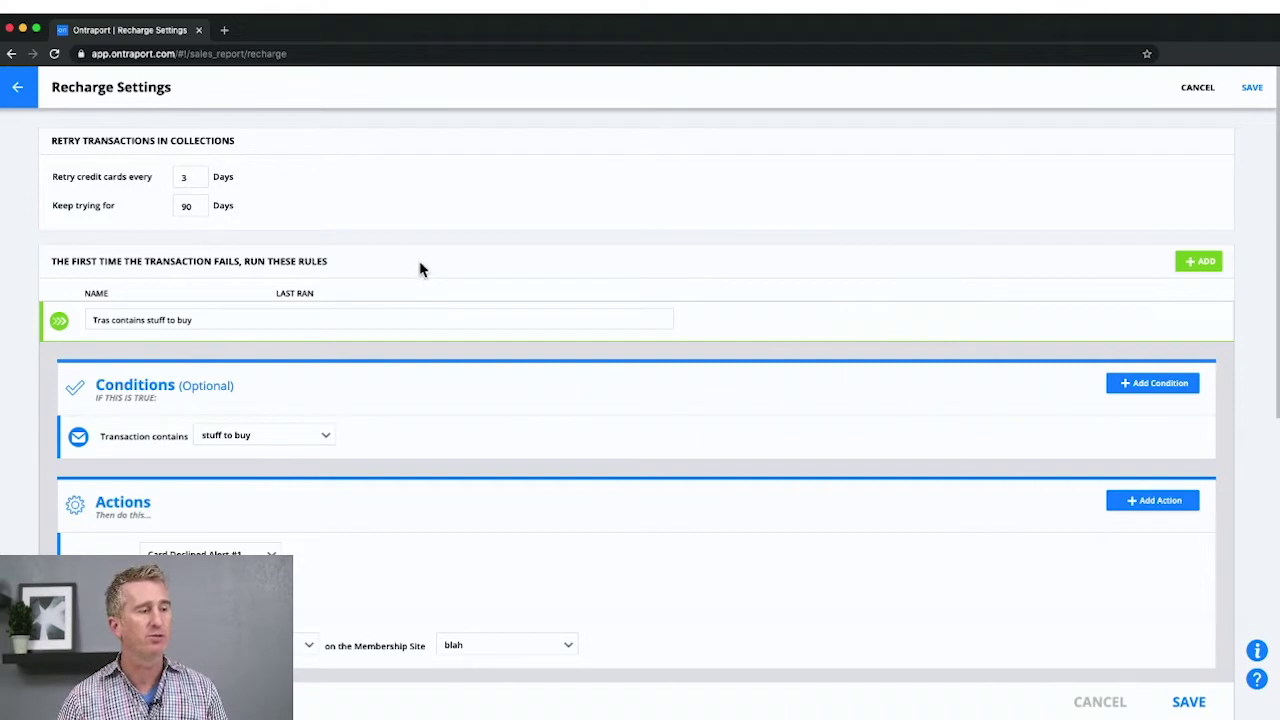
Leave the recharge settings and open the contact campaign "Membership site: Remove access when".
left_click(17, 87)
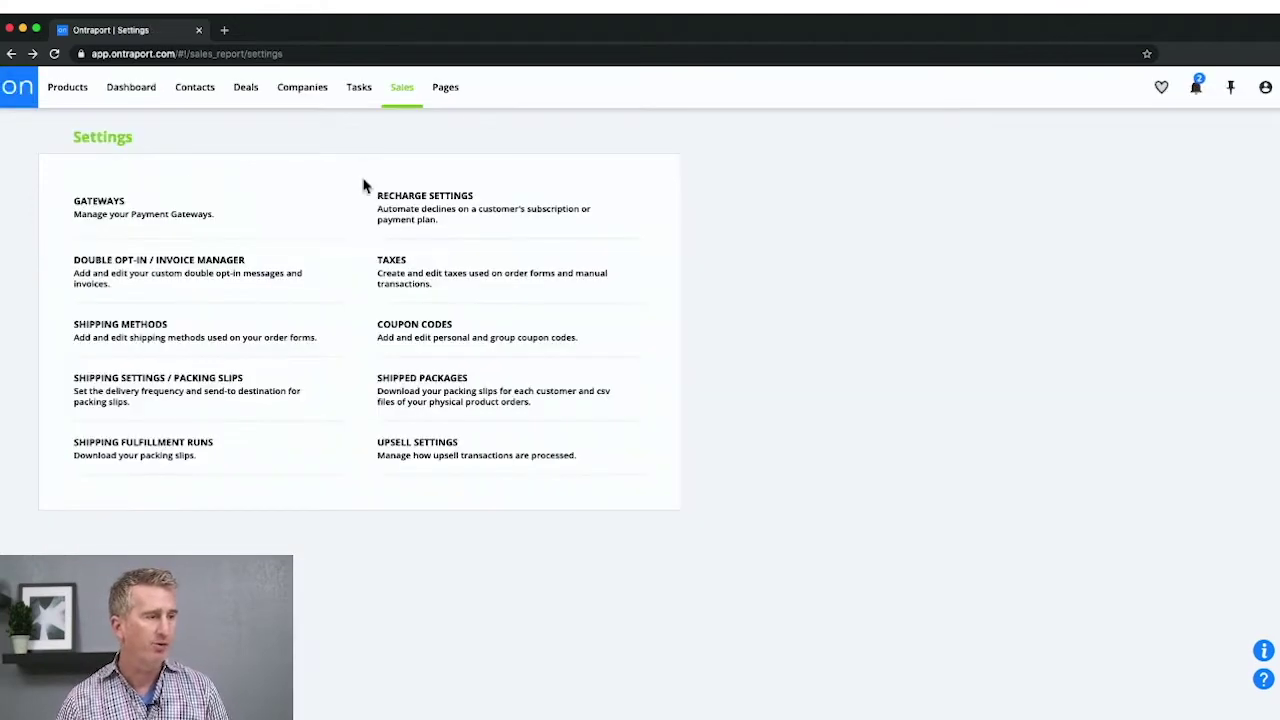
mouse_move(195, 92)
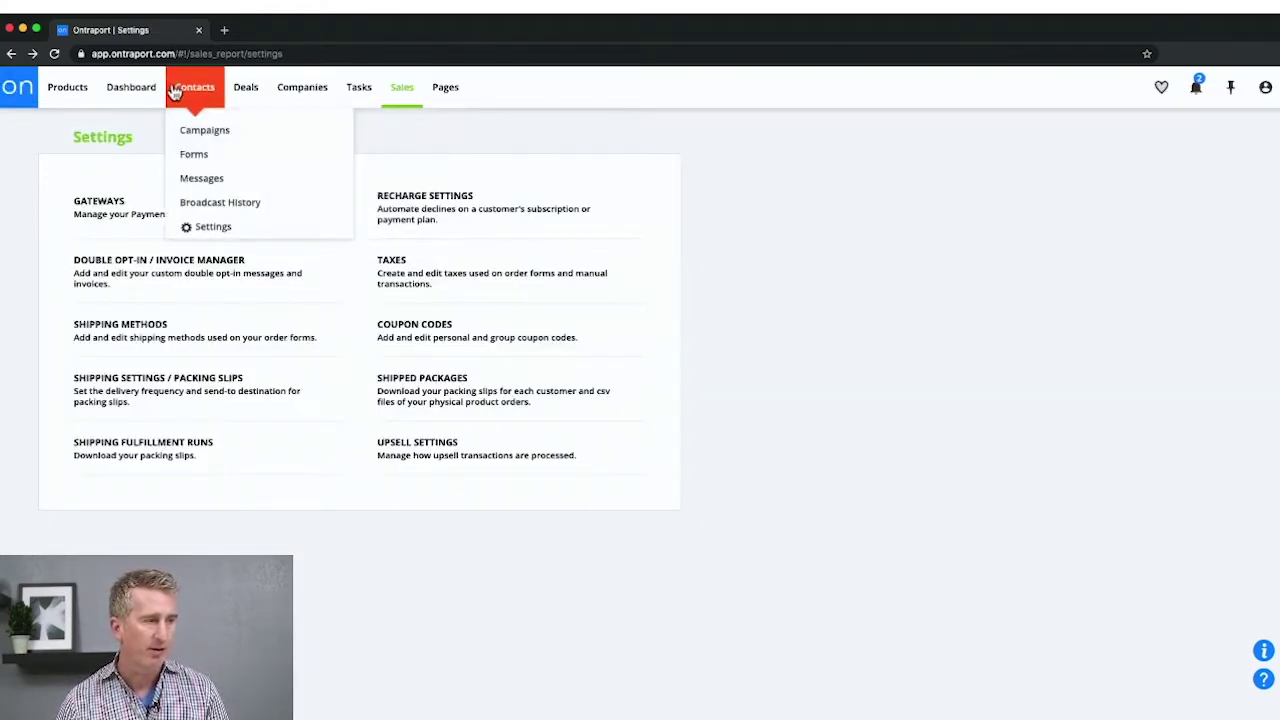
left_click(193, 139)
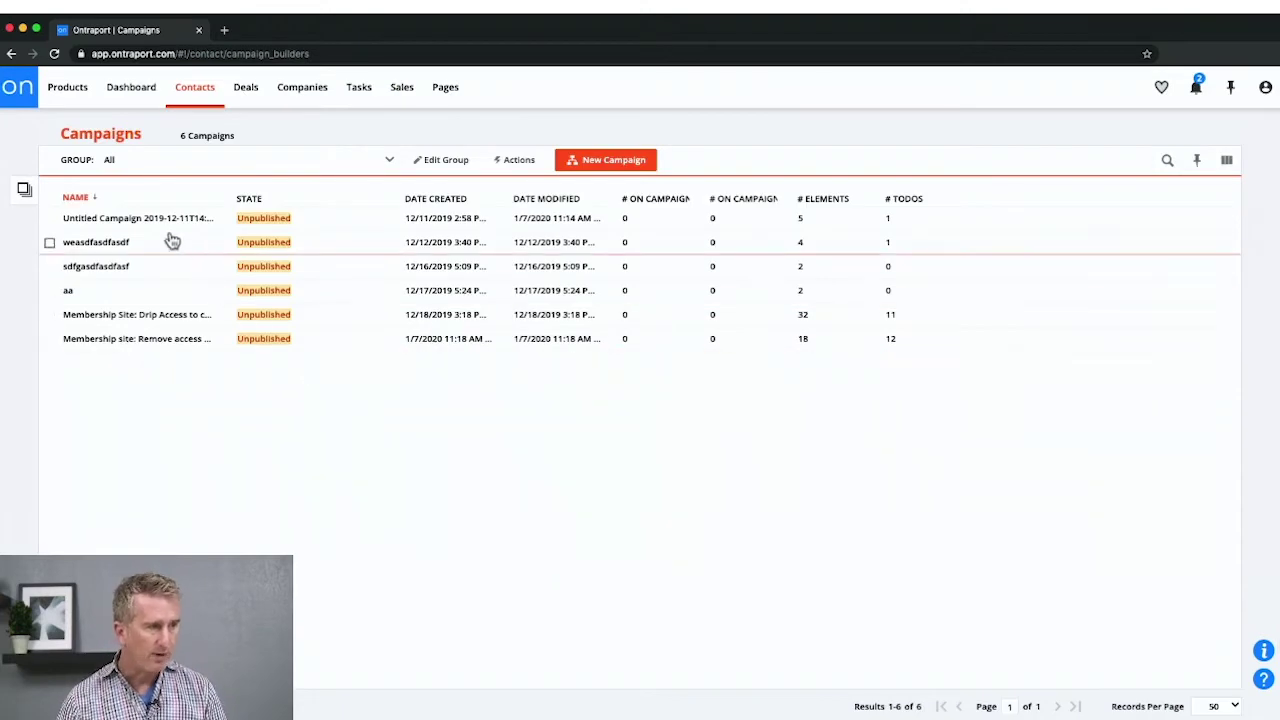
left_click(153, 340)
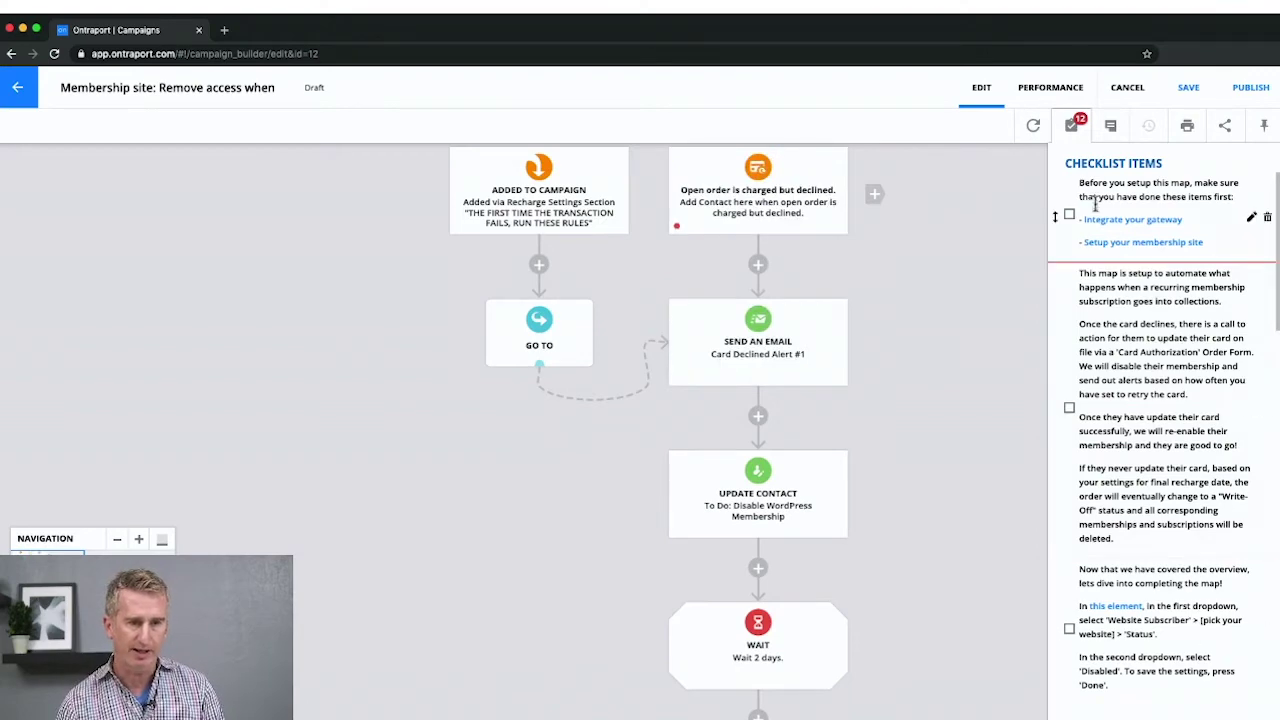
Set the "Open order is charged but declined" trigger to the product stuff to buy with status Charged but declined.
left_click_drag(333, 295, 190, 360)
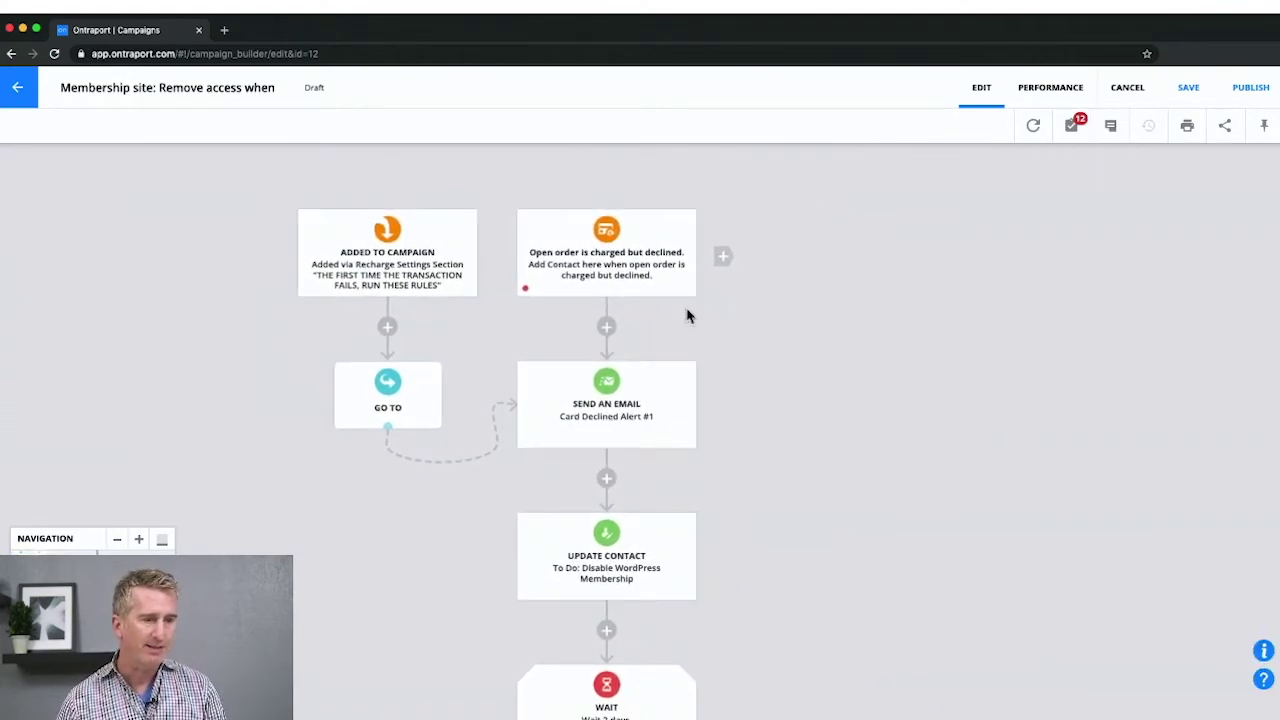
left_click(645, 272)
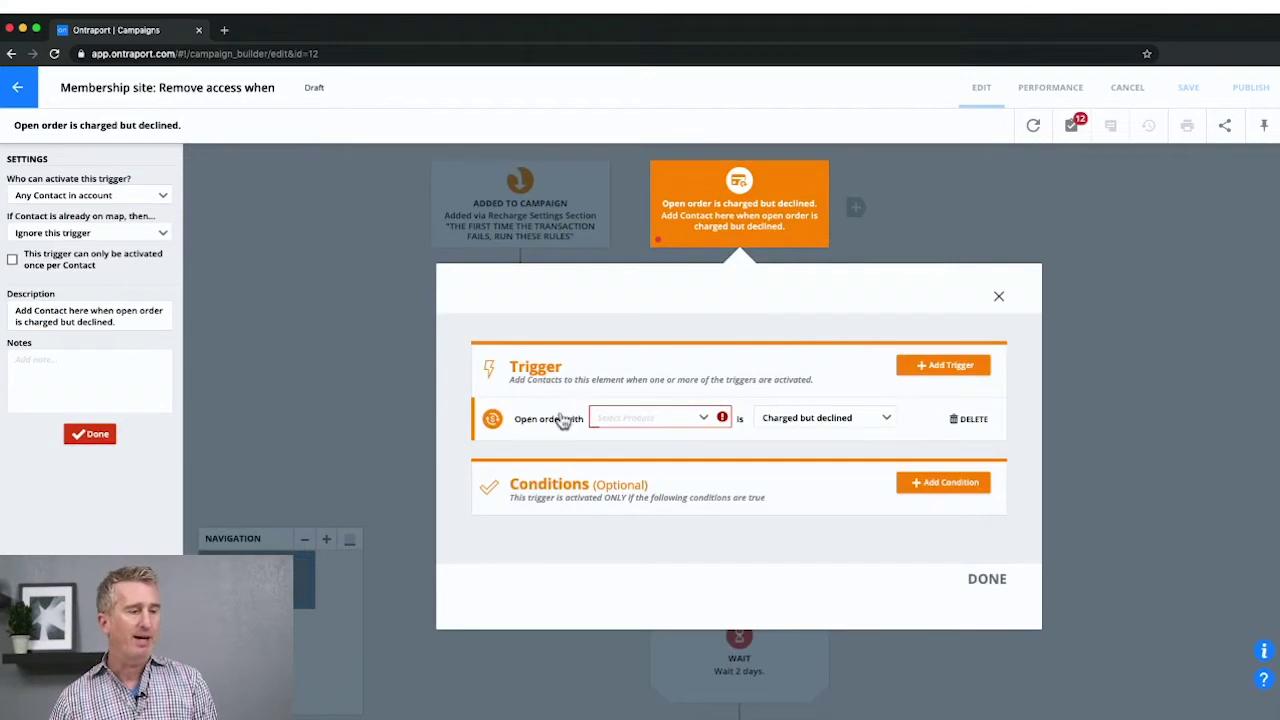
left_click(670, 430)
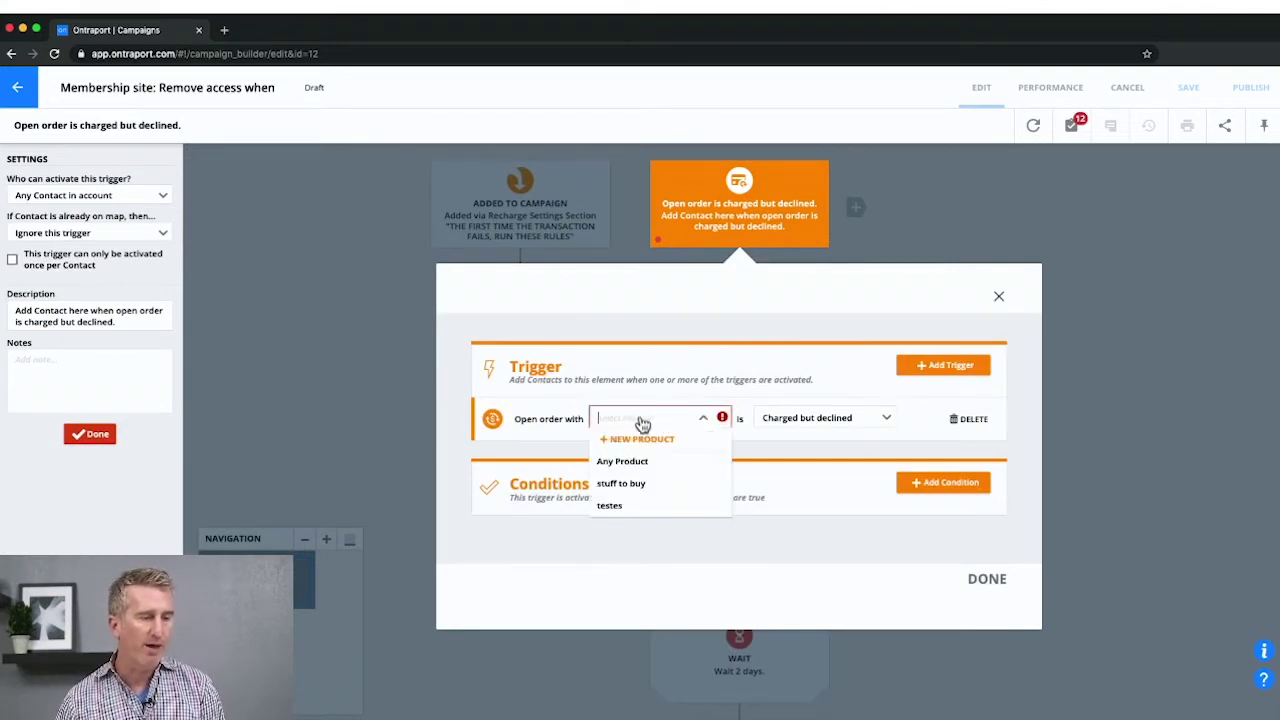
left_click(651, 489)
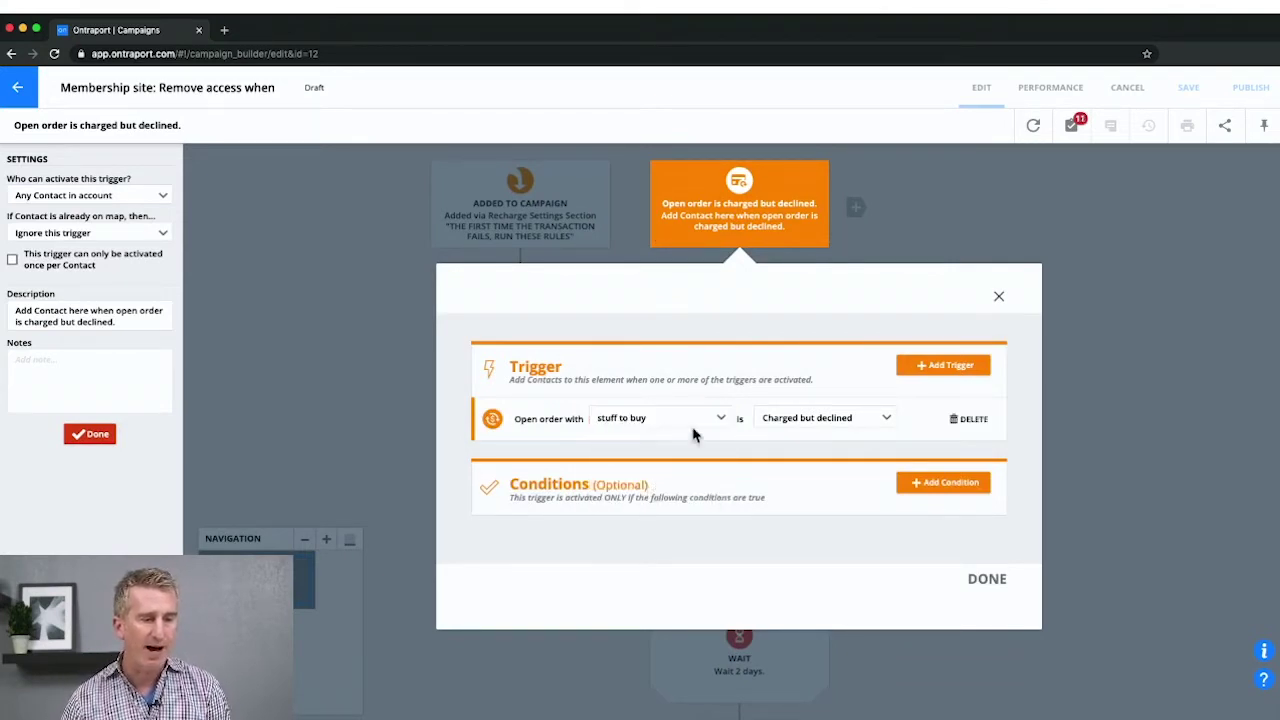
left_click(822, 420)
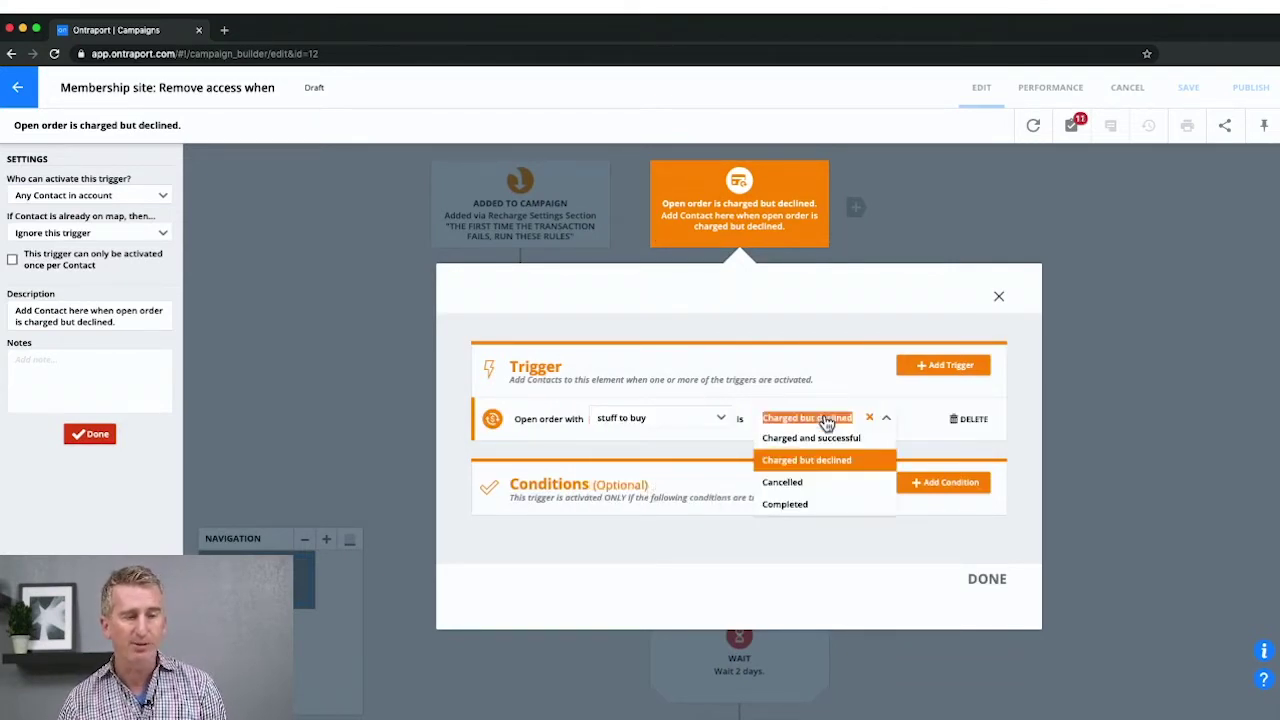
left_click(838, 470)
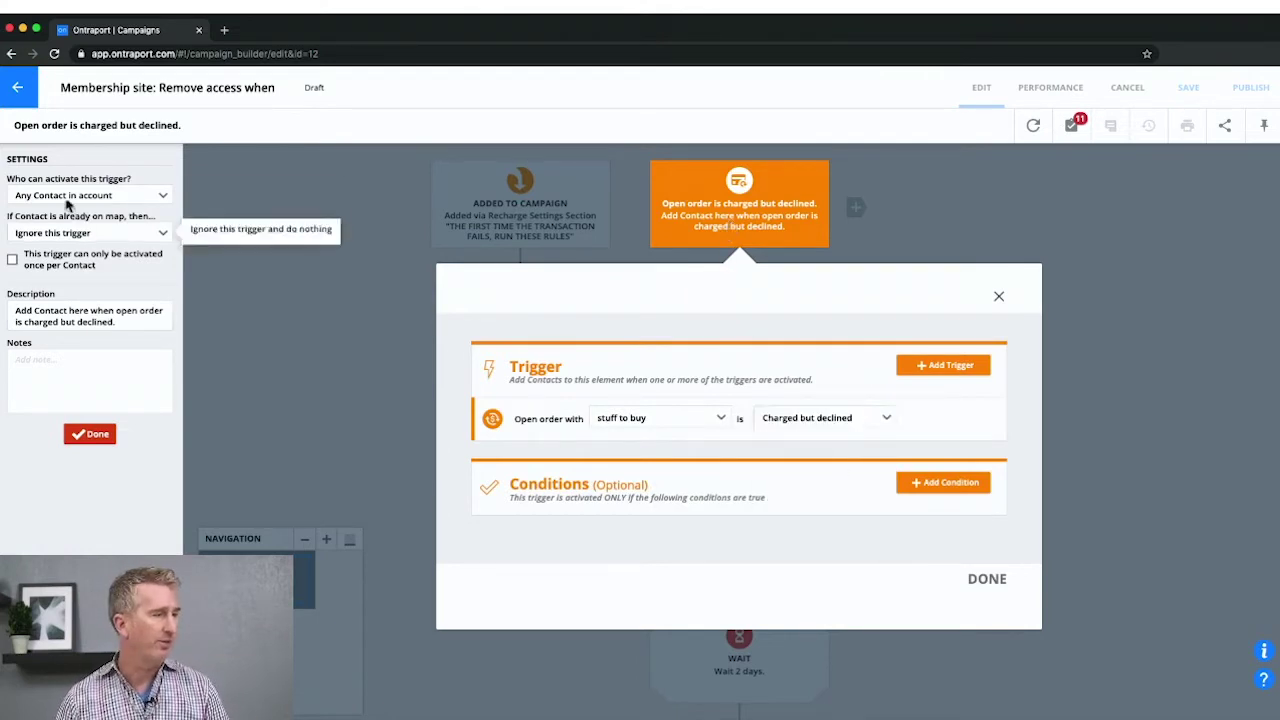
mouse_move(100, 203)
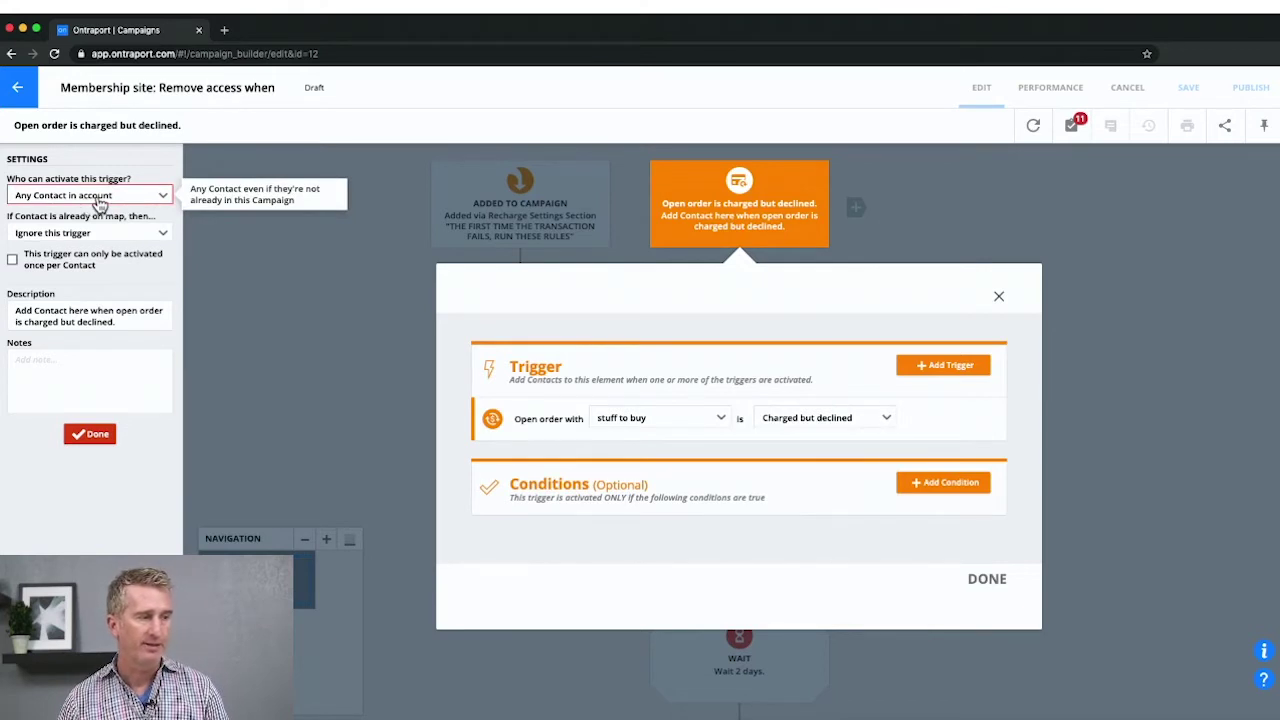
left_click(393, 316)
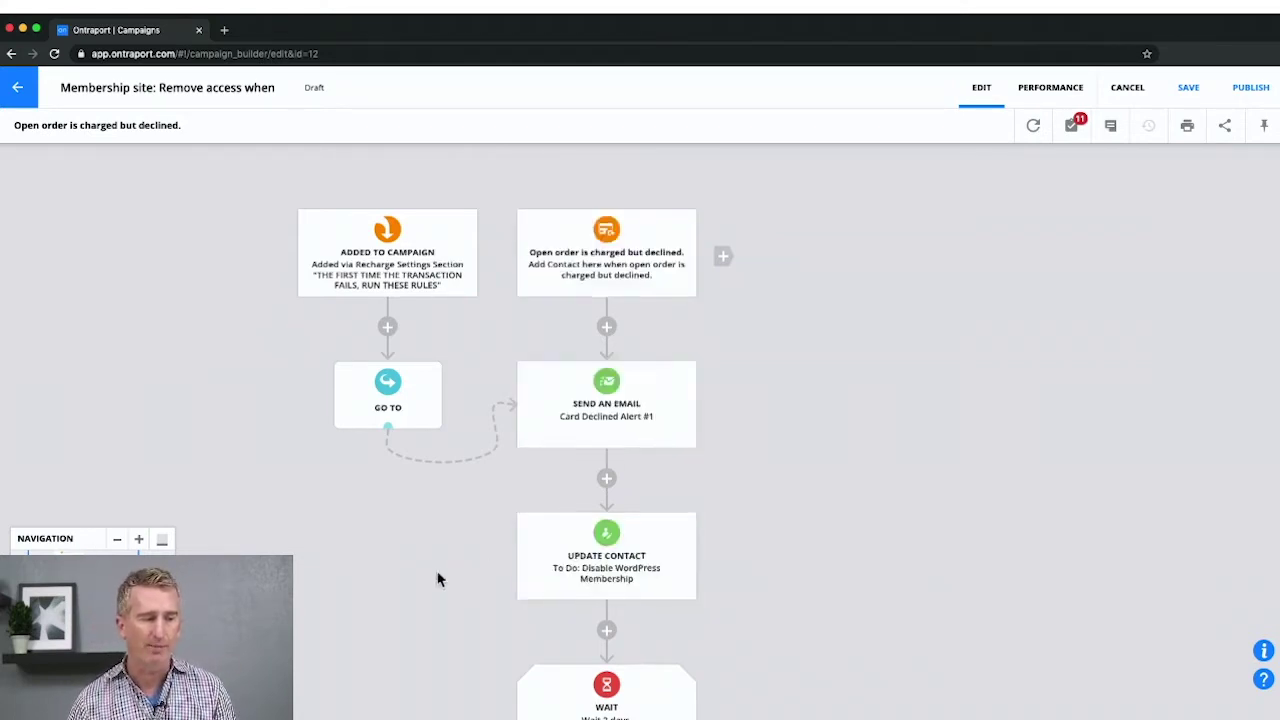
left_click_drag(427, 609, 449, 357)
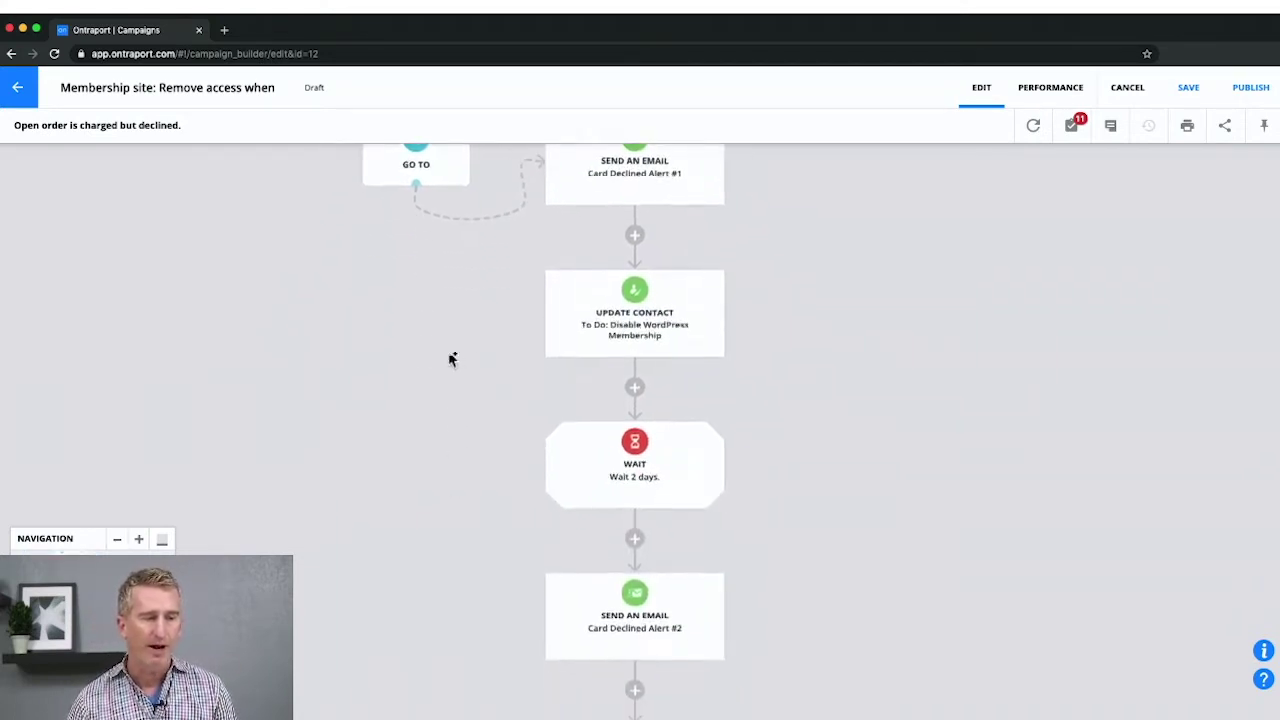
left_click(648, 337)
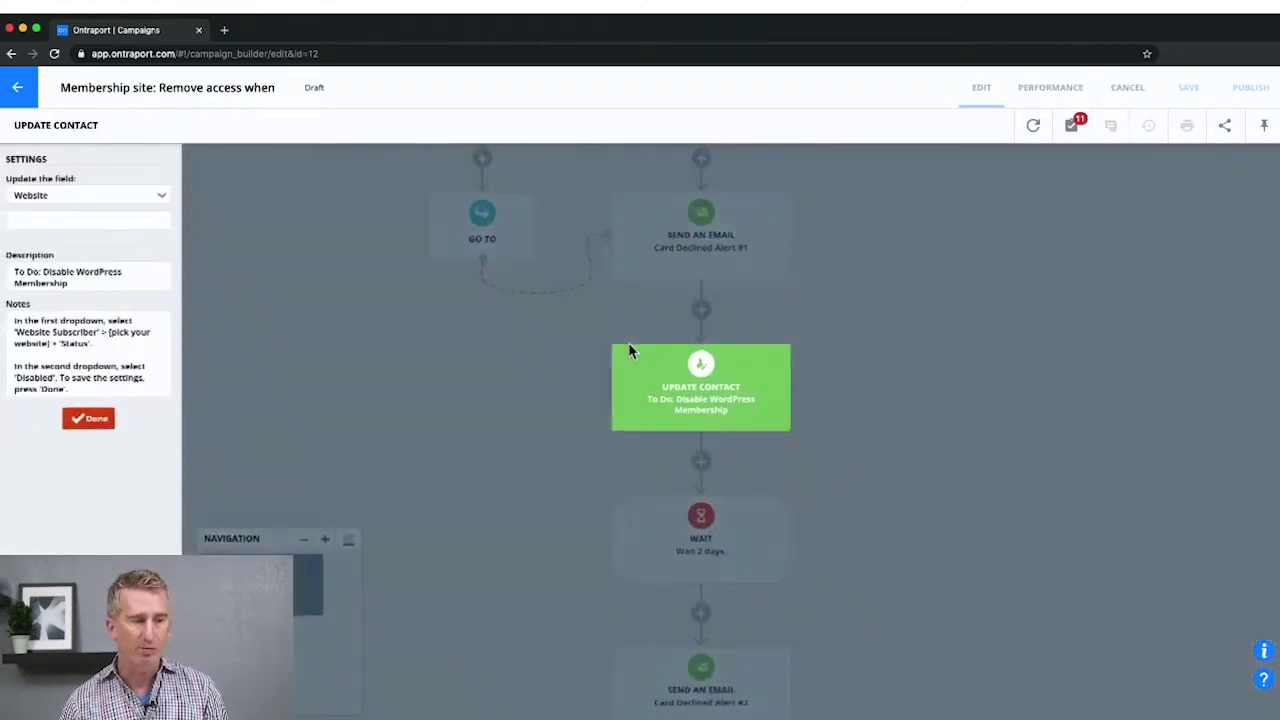
left_click(69, 197)
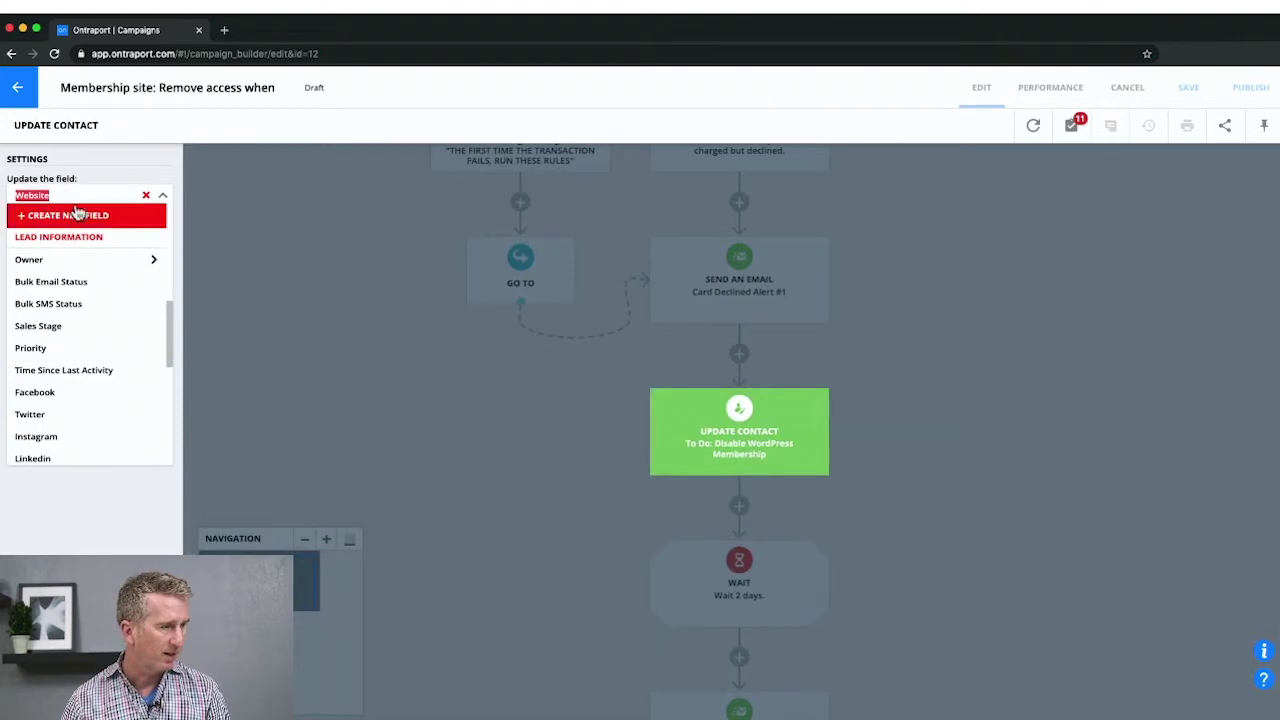
left_click_drag(168, 333, 240, 323)
left_click(240, 323)
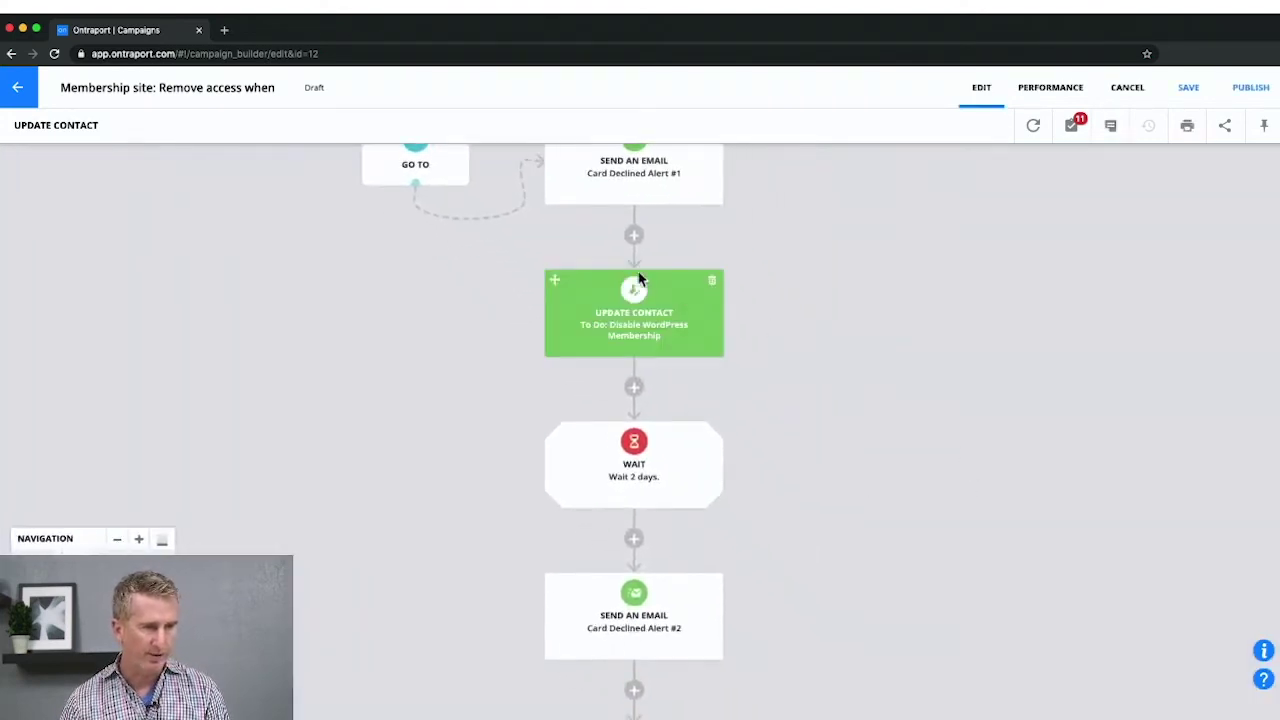
Insert an Update Membership Access element directly after the Card Declined Alert #1 email.
left_click(633, 238)
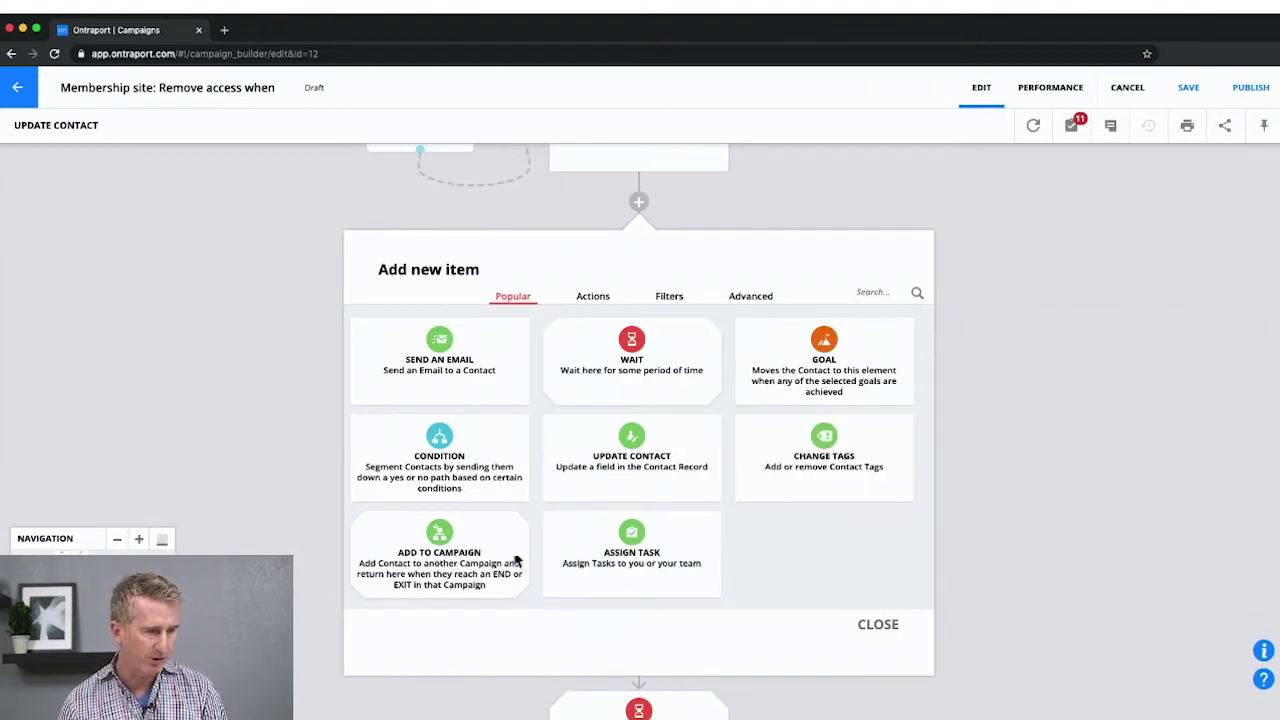
left_click(868, 289)
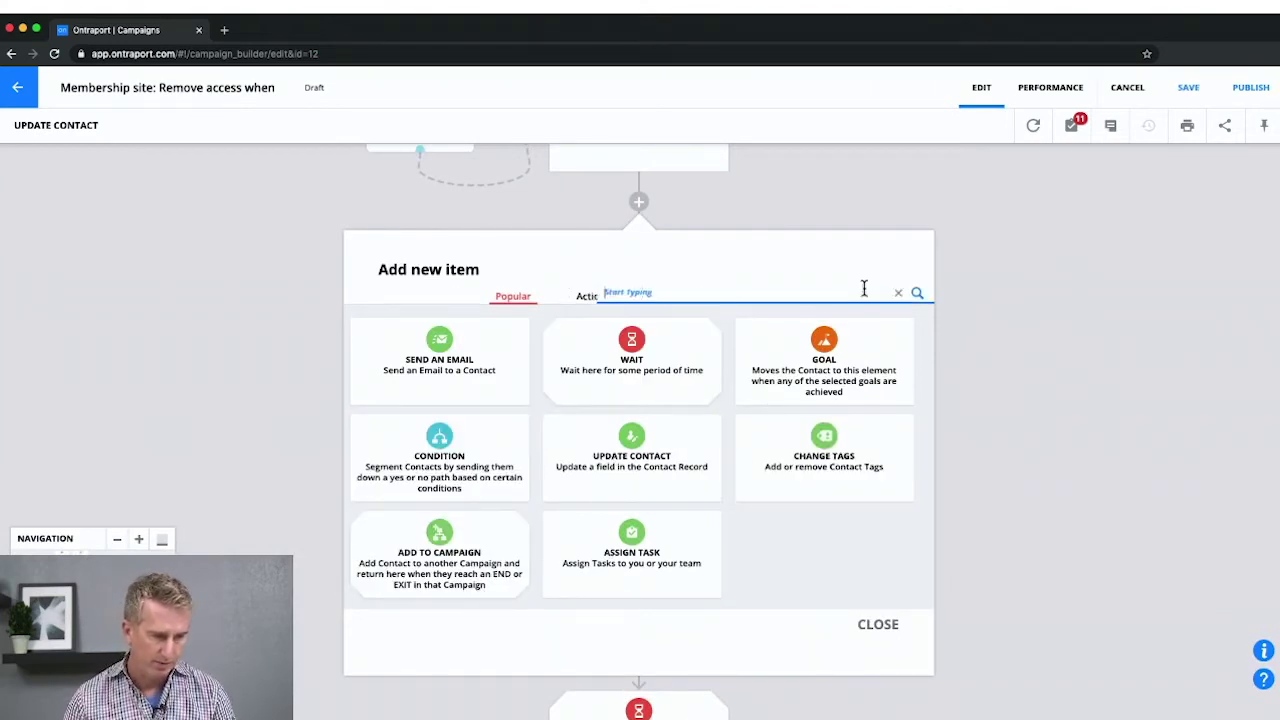
type("mem")
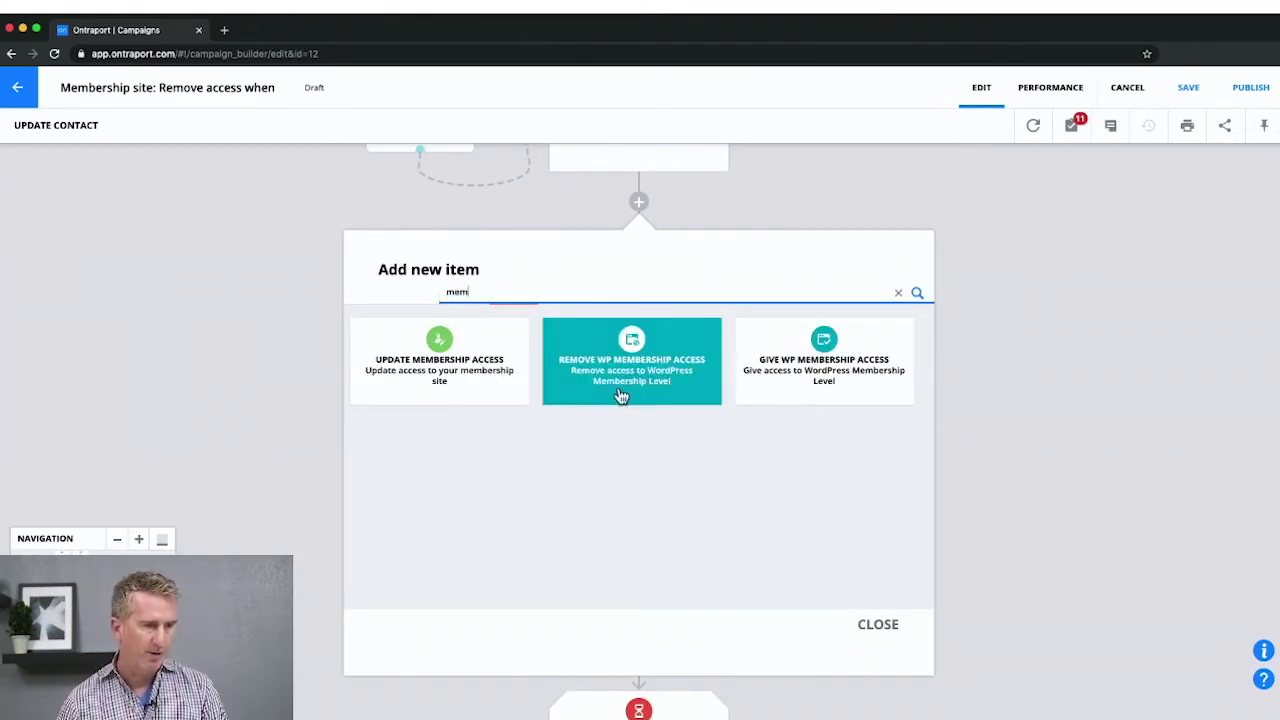
left_click(471, 373)
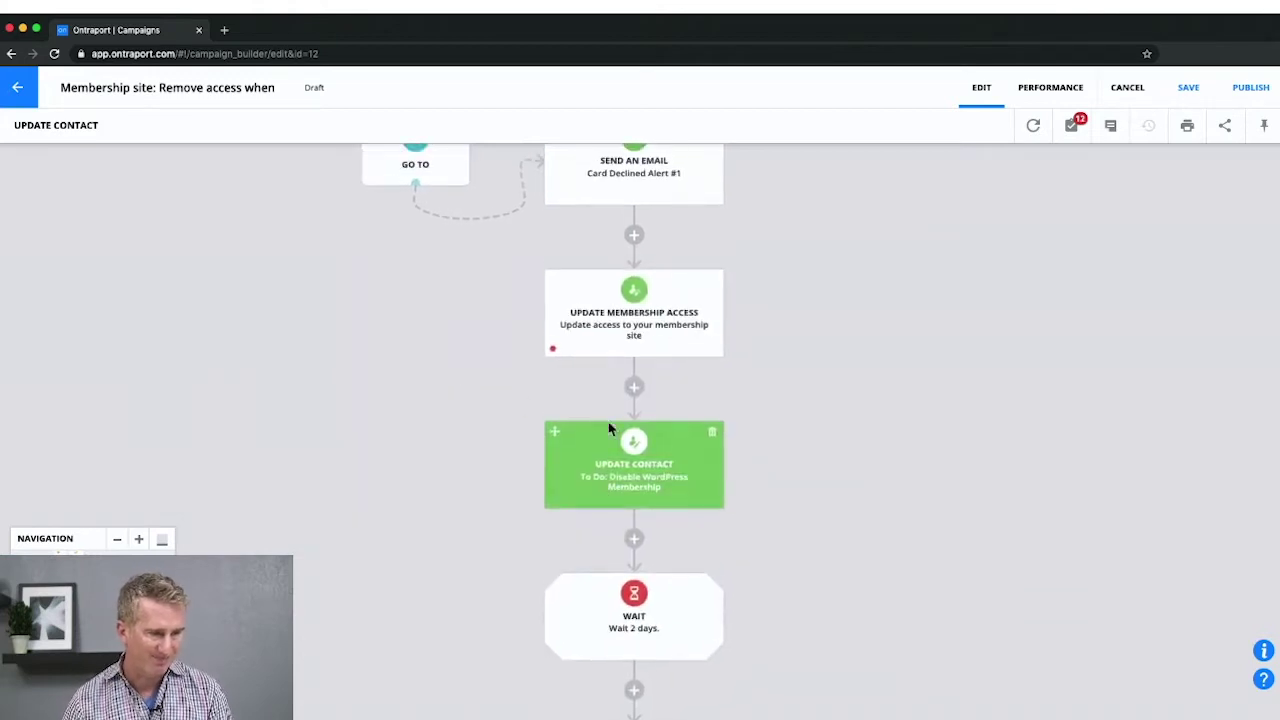
Configure the Update Membership Access element with membership site blah and status Suspended.
left_click(622, 334)
left_click(37, 197)
left_click(72, 236)
left_click(85, 243)
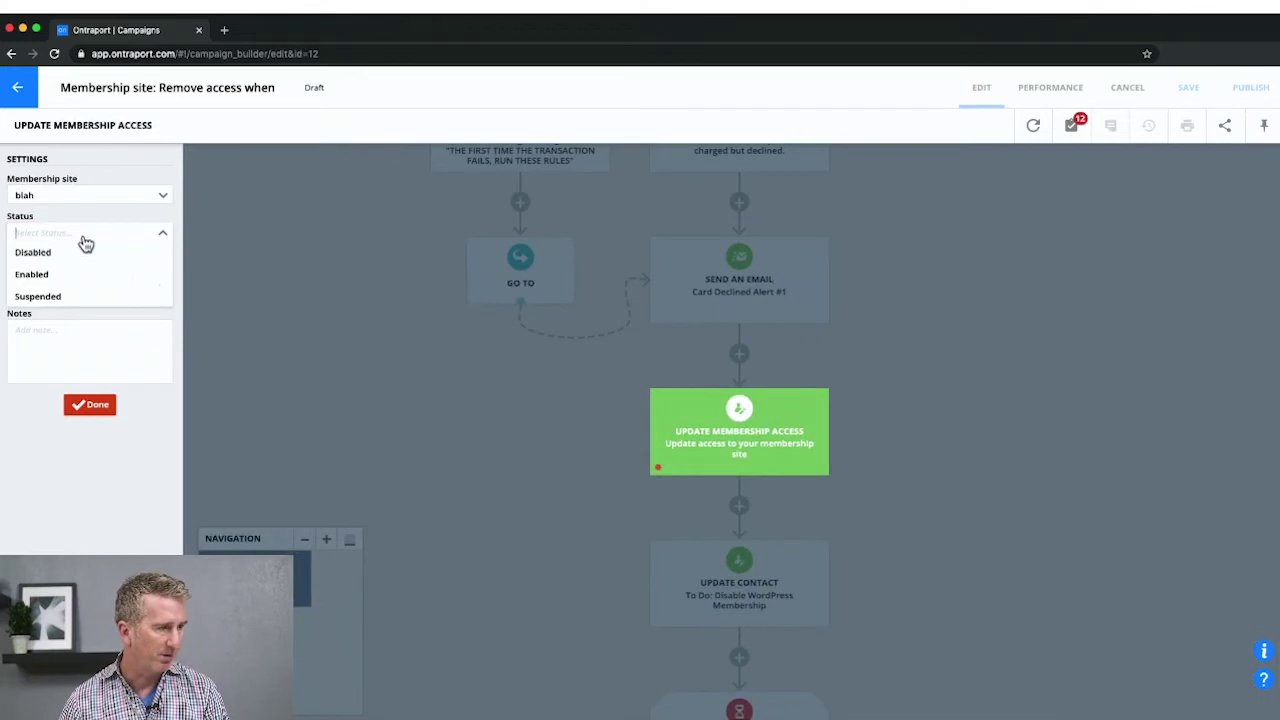
left_click(74, 296)
left_click(92, 404)
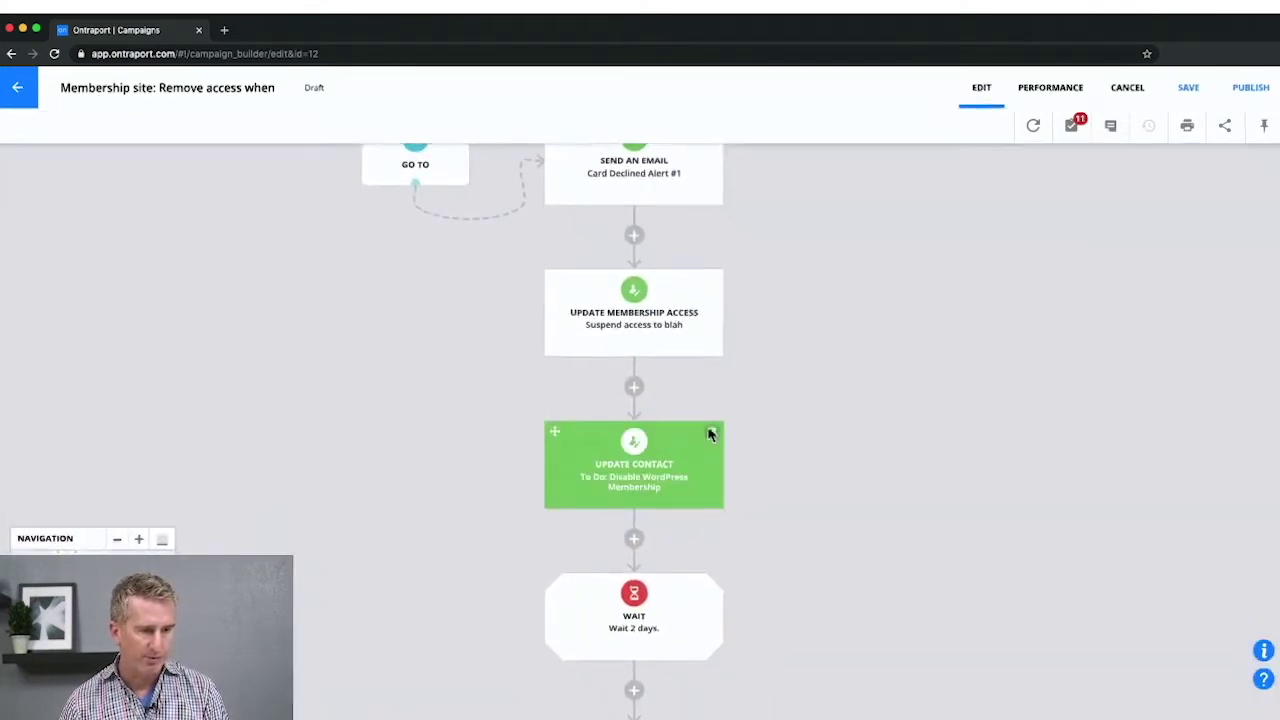
Delete only the "To Do: Disable WordPress Membership" Update Contact element from the campaign map.
left_click(713, 434)
left_click(691, 301)
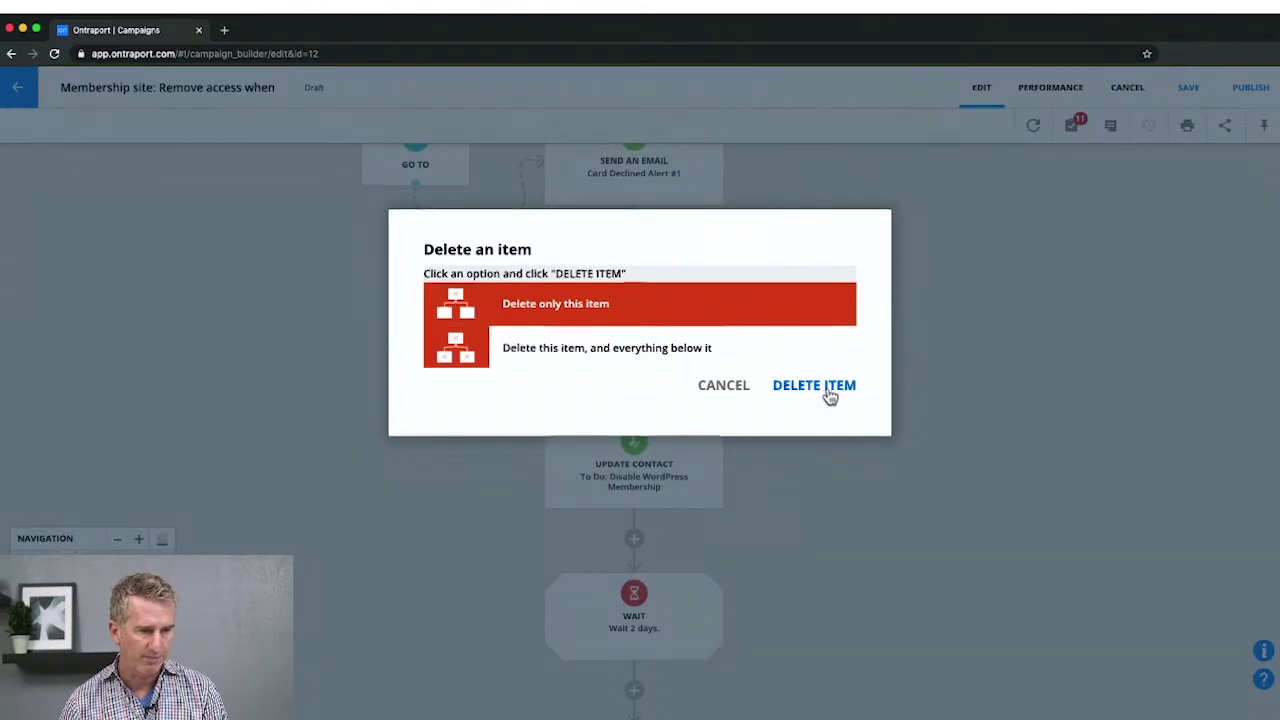
left_click(814, 386)
Add an "Open order is charged or updated" goal to the Submits Form element below the 30-day wait.
left_click_drag(434, 400, 482, 597)
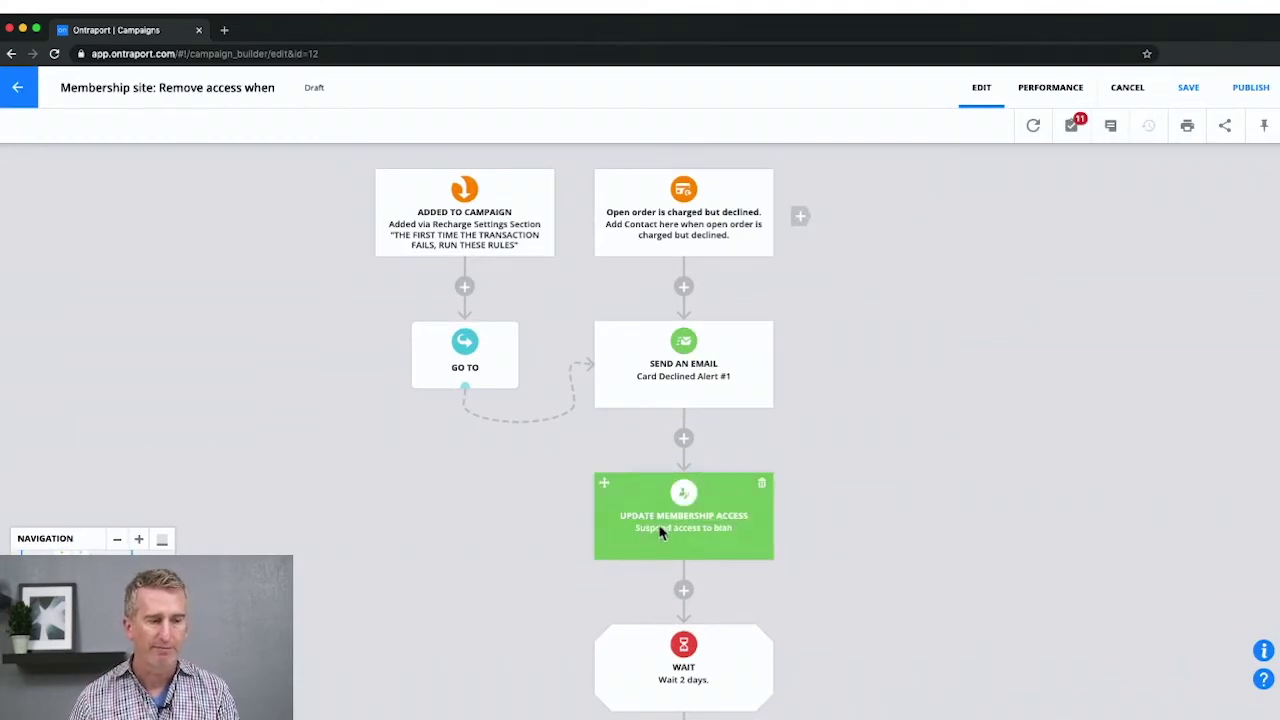
left_click_drag(406, 566, 337, 239)
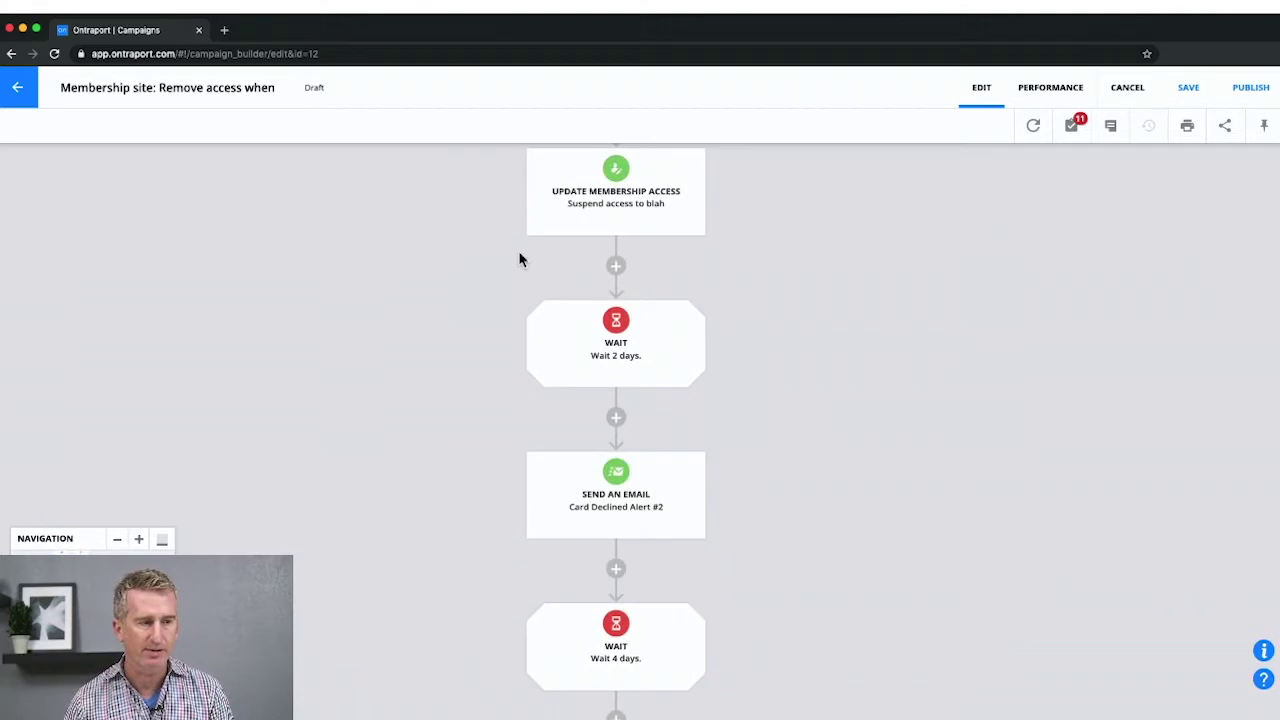
left_click_drag(351, 400, 417, 260)
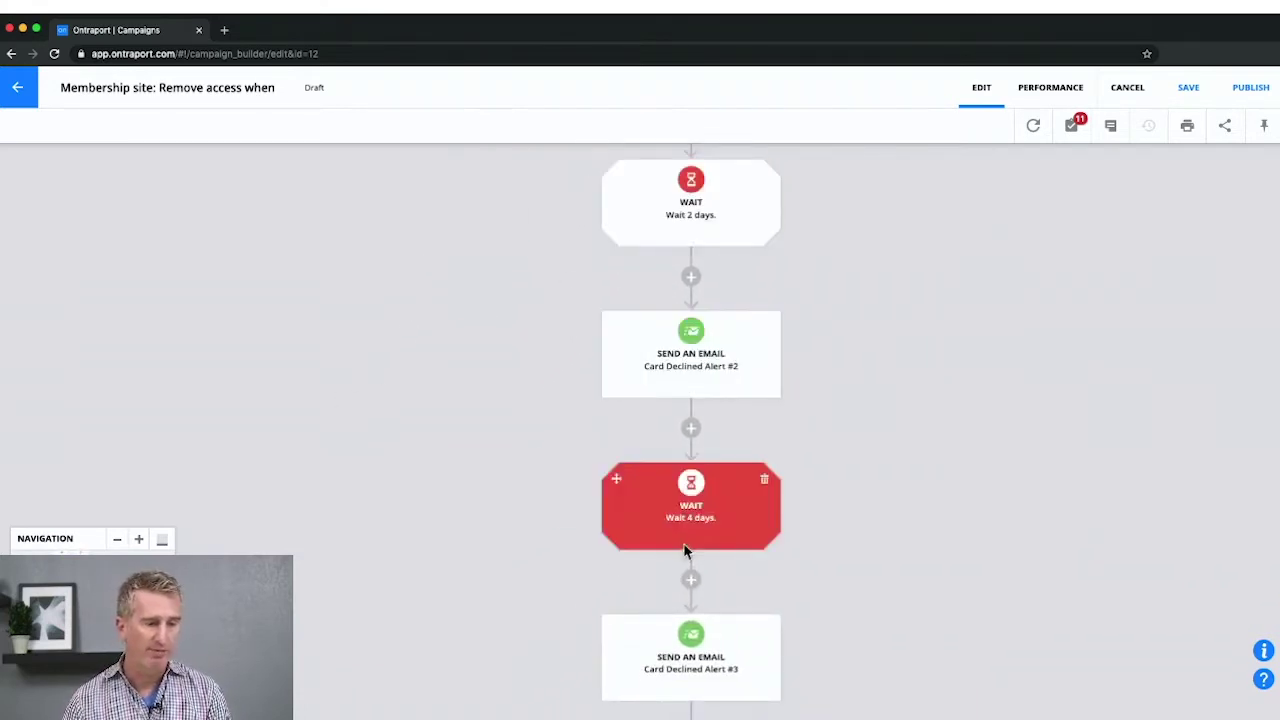
left_click_drag(510, 560, 466, 352)
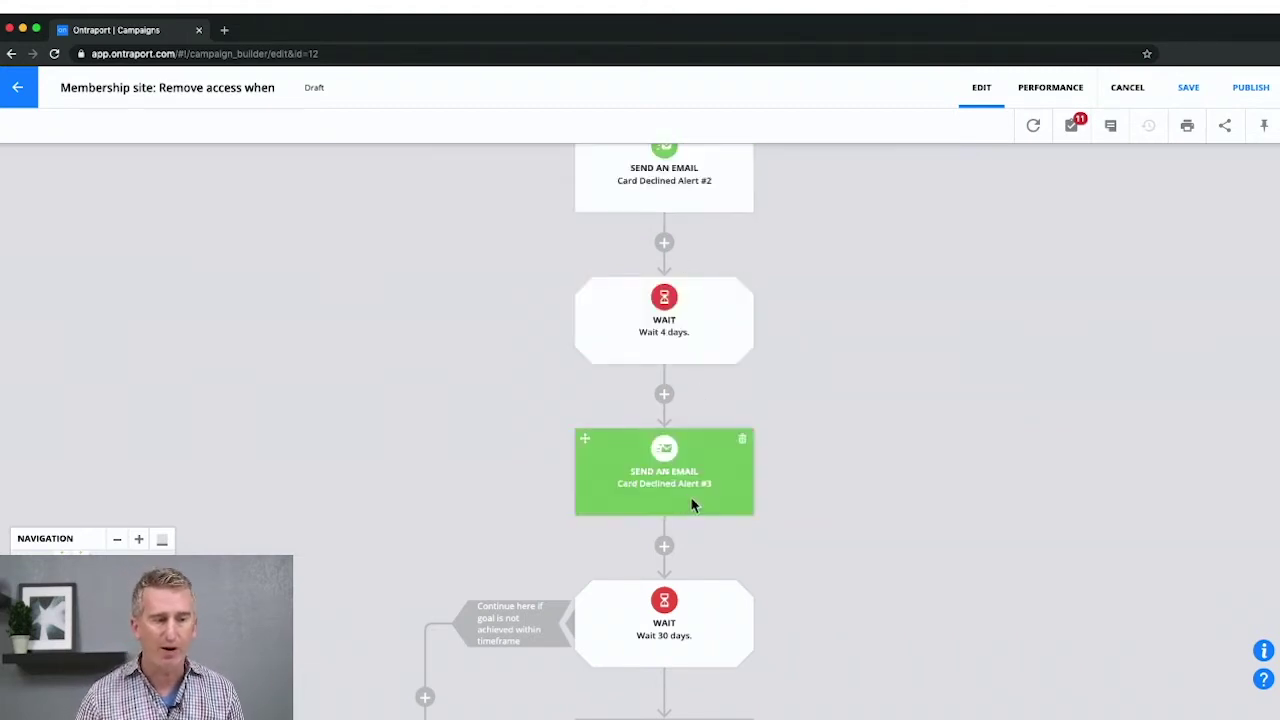
left_click_drag(868, 561, 916, 264)
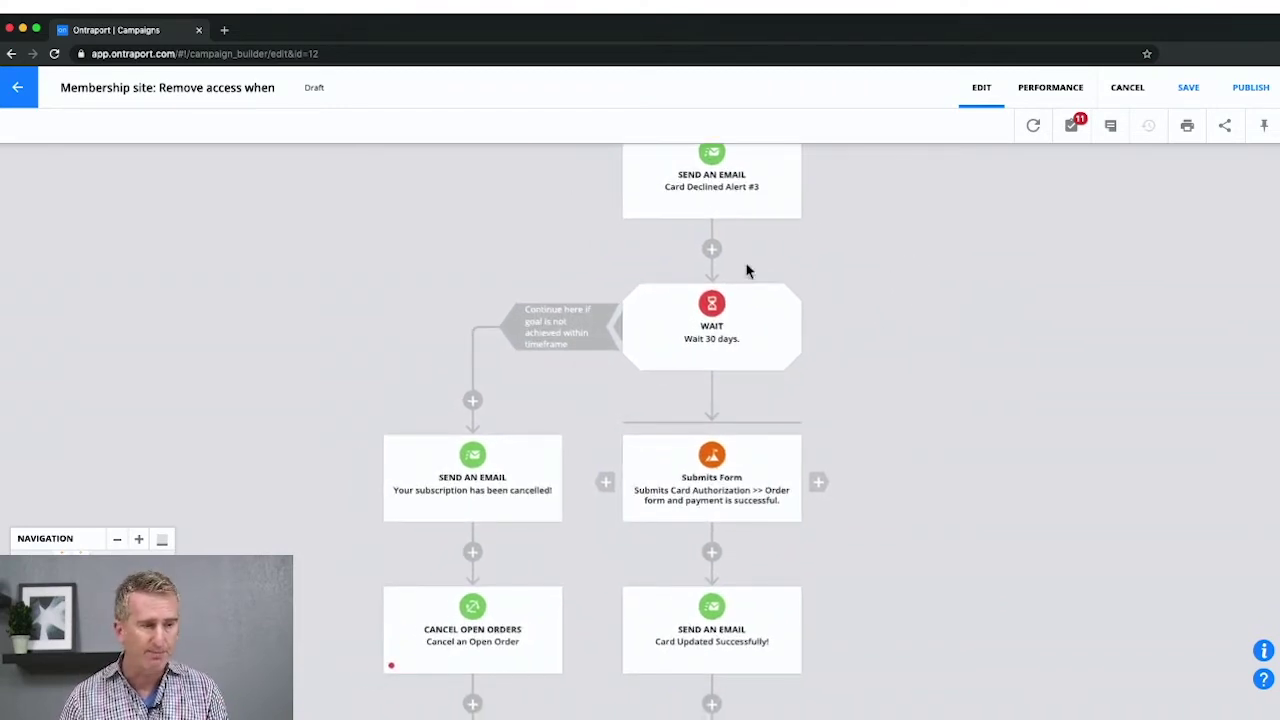
left_click(710, 503)
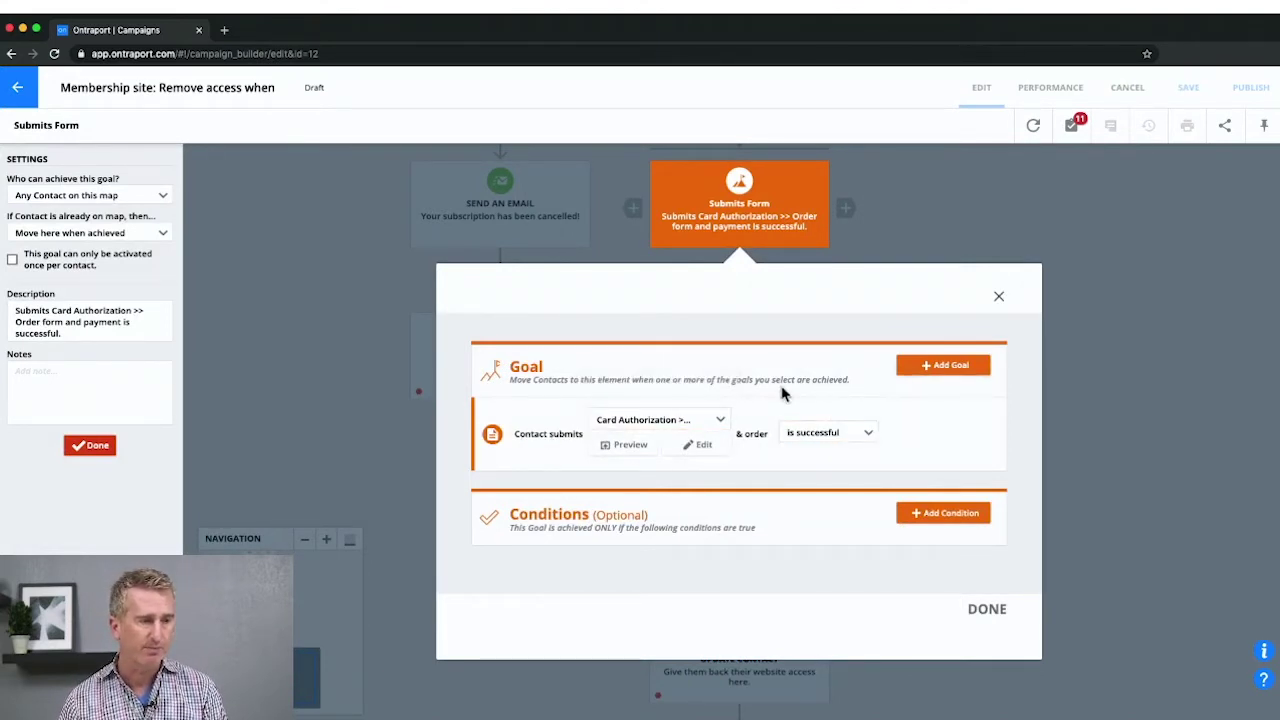
left_click(934, 374)
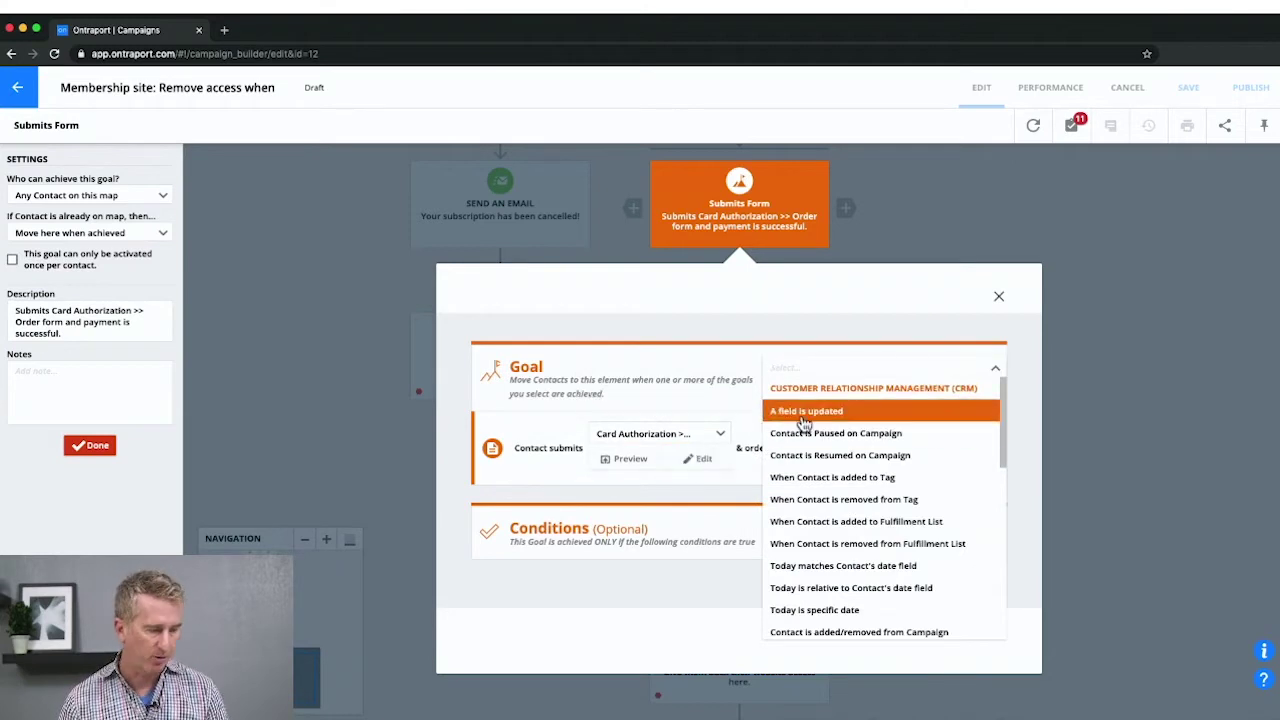
type("trans")
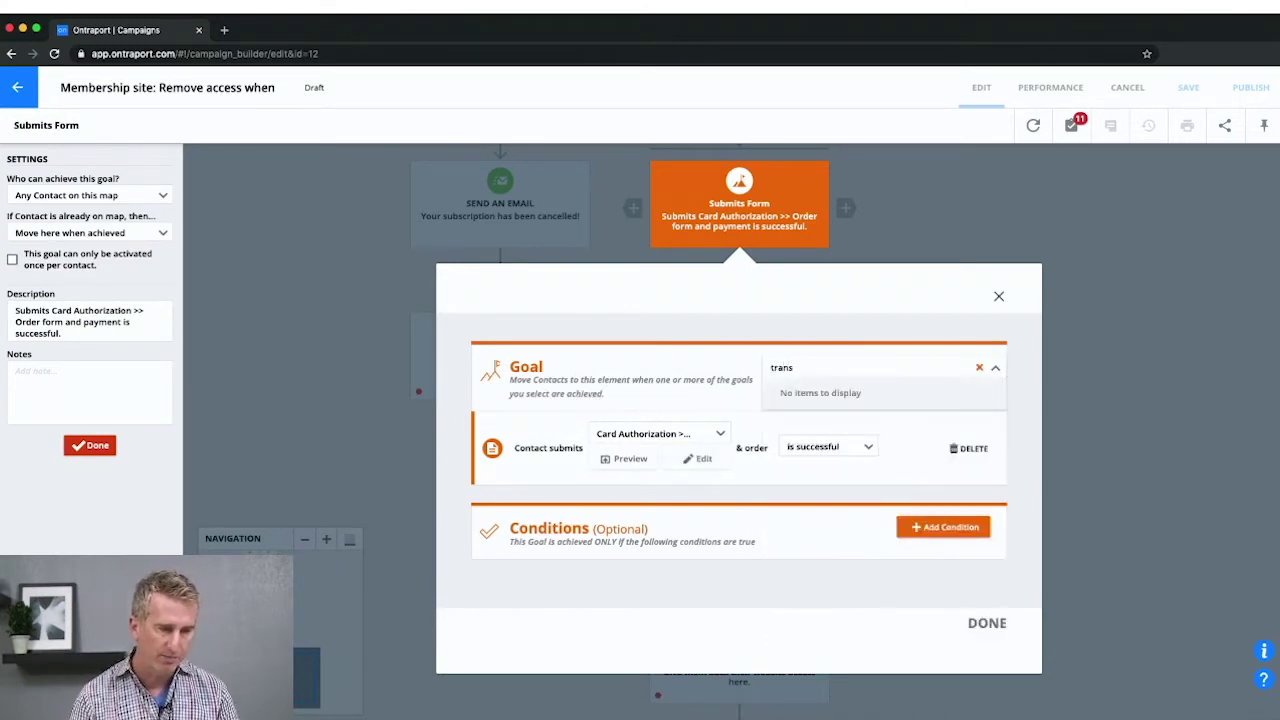
key("BackSpace")
key("BackSpace")
key("BackSpace")
key("BackSpace")
key("BackSpace")
type("open")
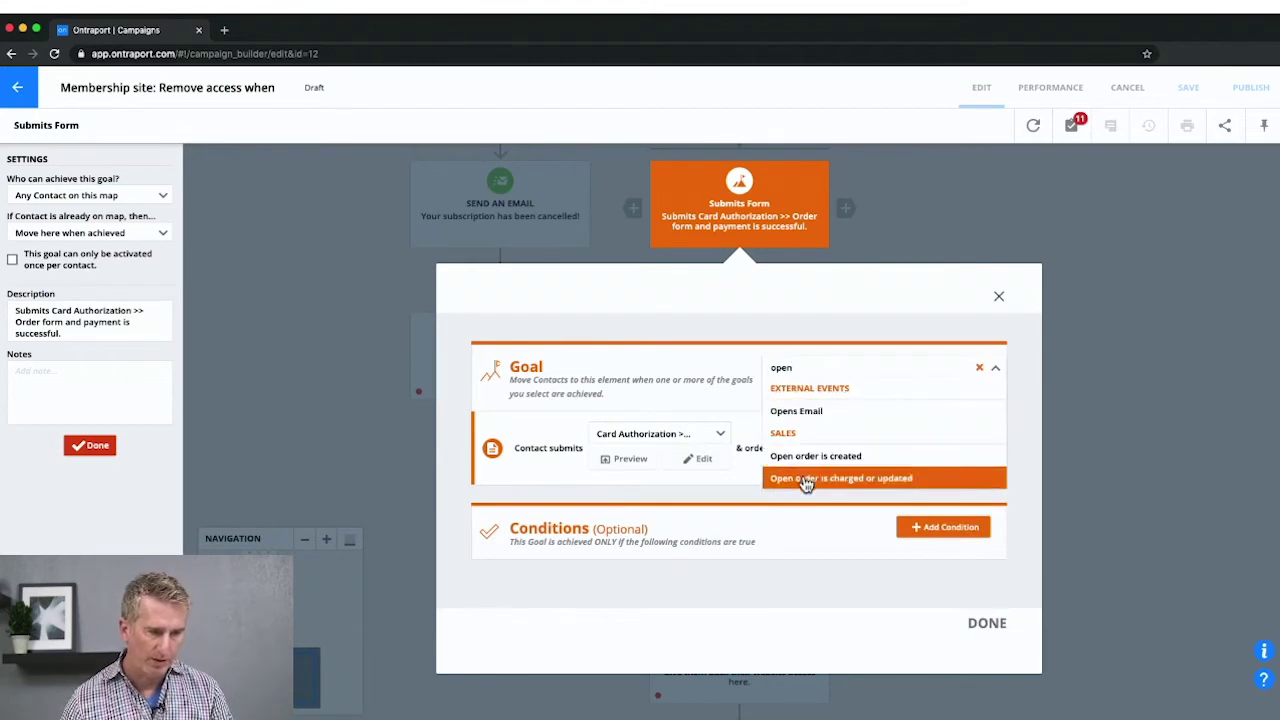
left_click(806, 484)
Set the open order goal to the product stuff to buy with status Charged and successful.
left_click(655, 491)
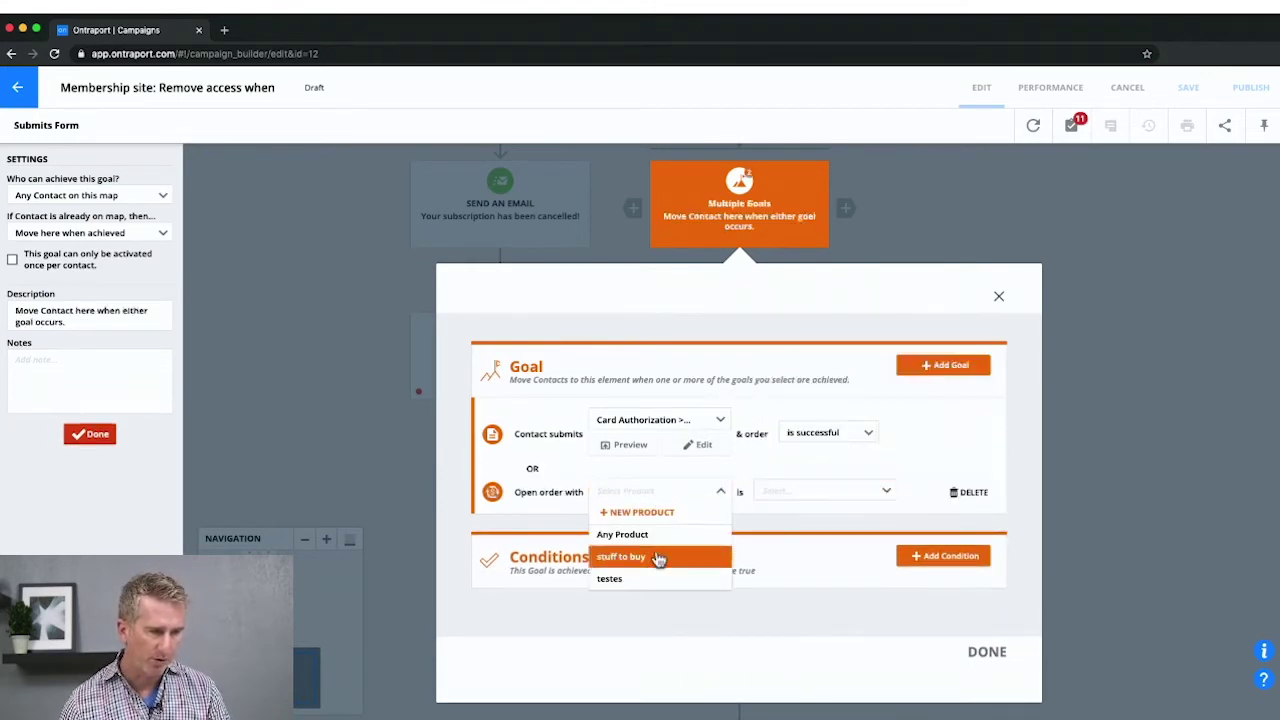
left_click(650, 557)
left_click(777, 492)
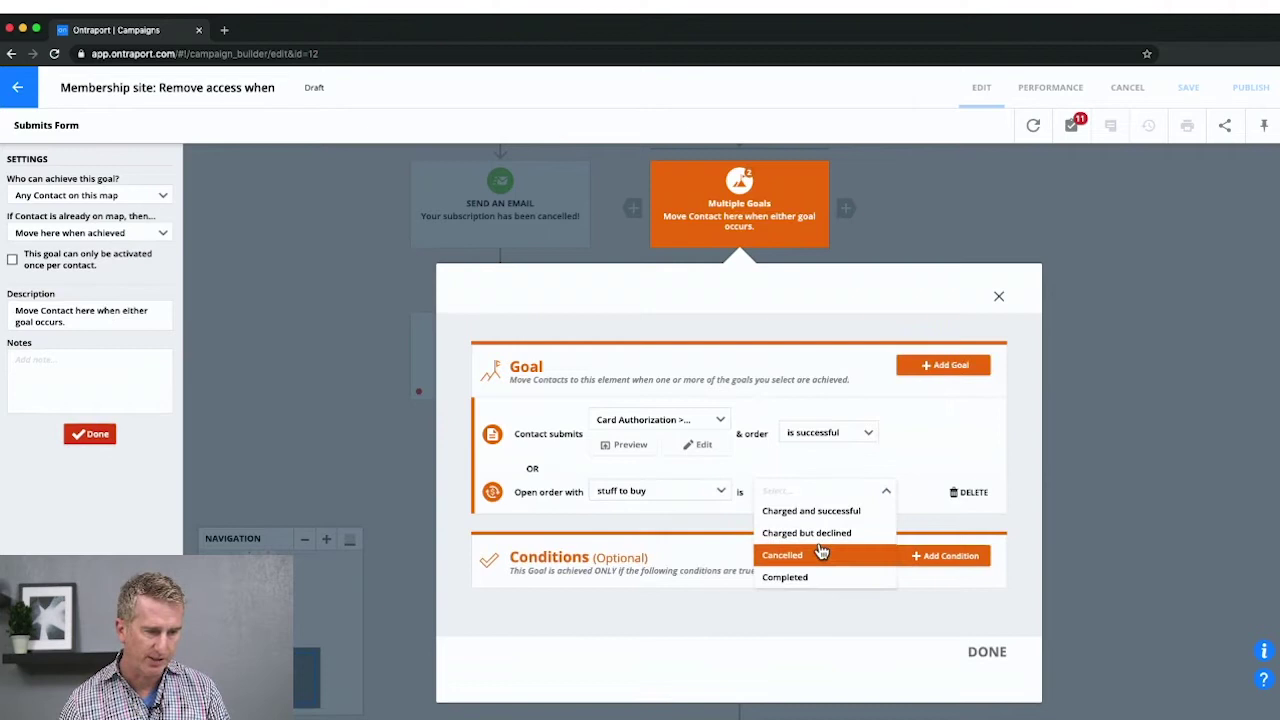
left_click(781, 511)
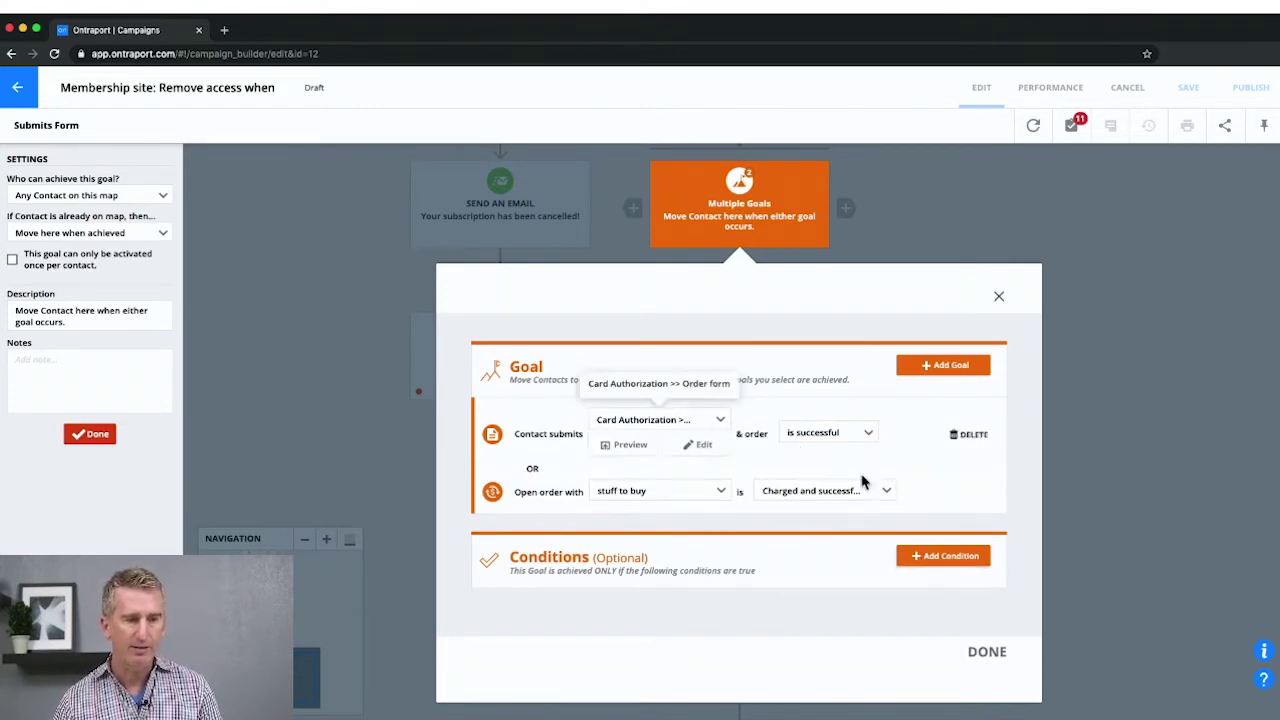
Accept the settings of the two goals below the 30-day wait.
left_click(987, 651)
Preview the Card Declined Alert #3 email and check where its "go here" link leads.
scroll(690, 403, "up", 3)
scroll(920, 457, "up", 5)
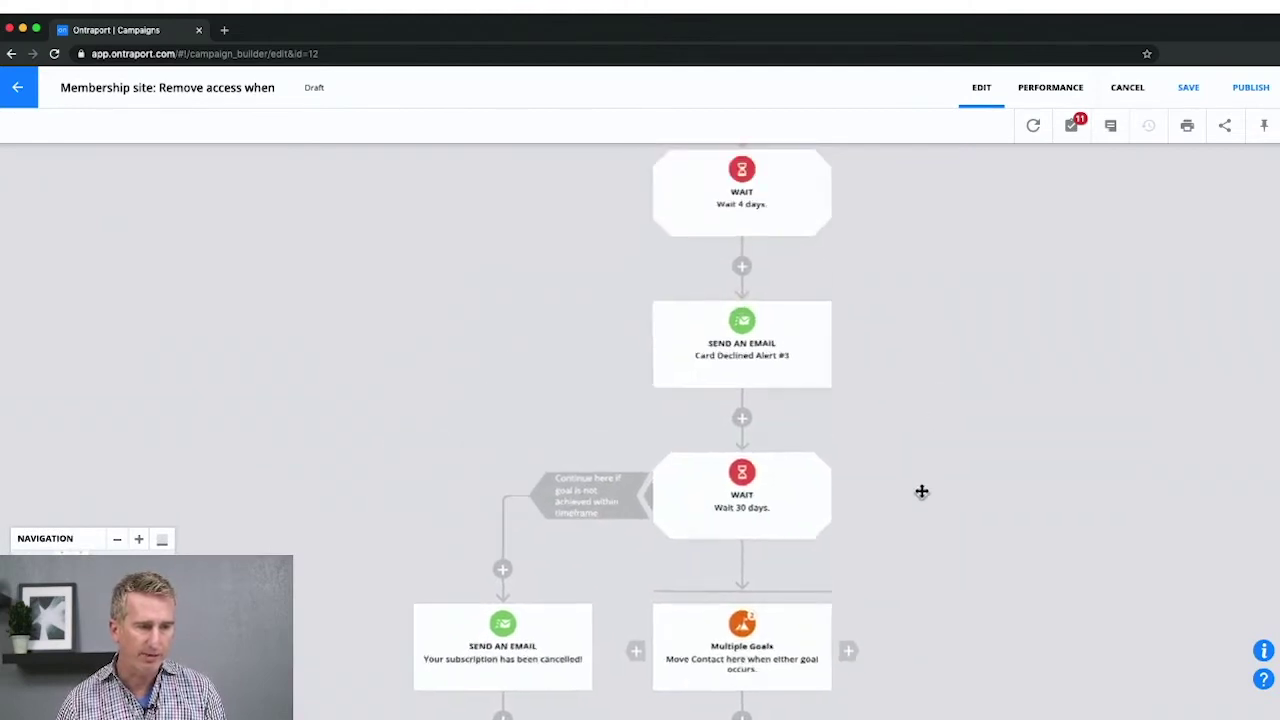
left_click(754, 444)
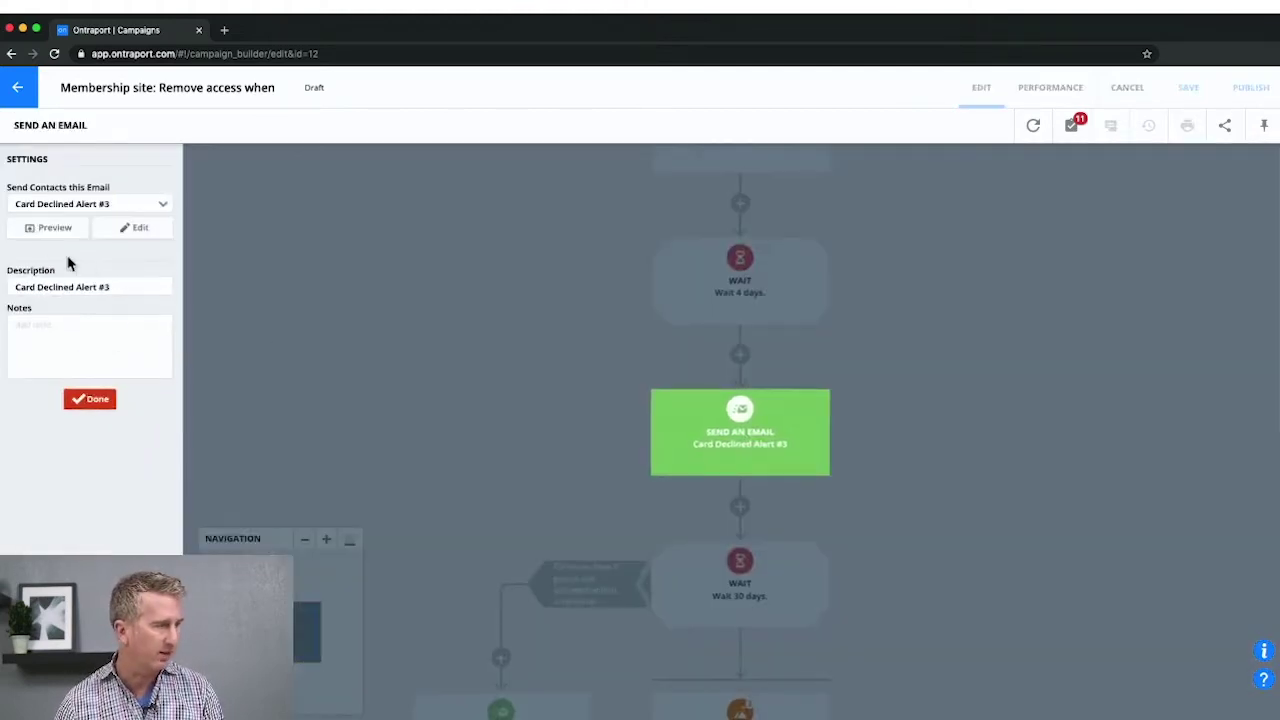
left_click(50, 242)
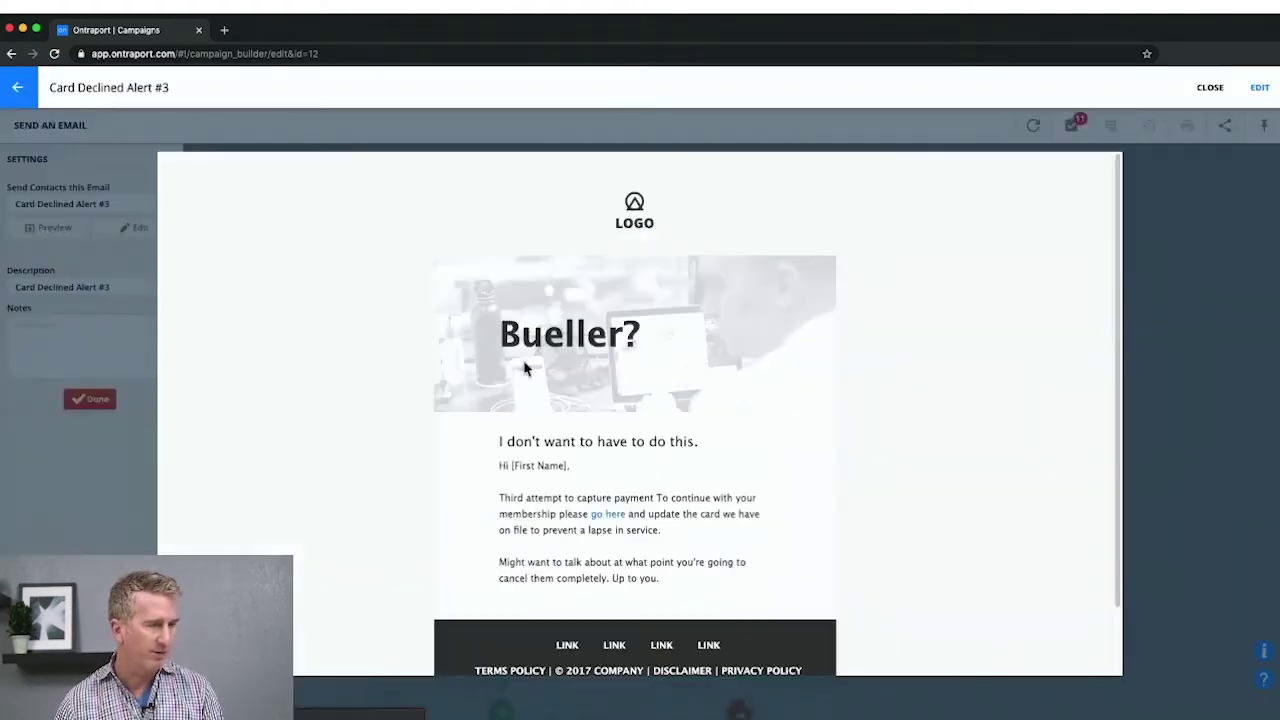
left_click(611, 520)
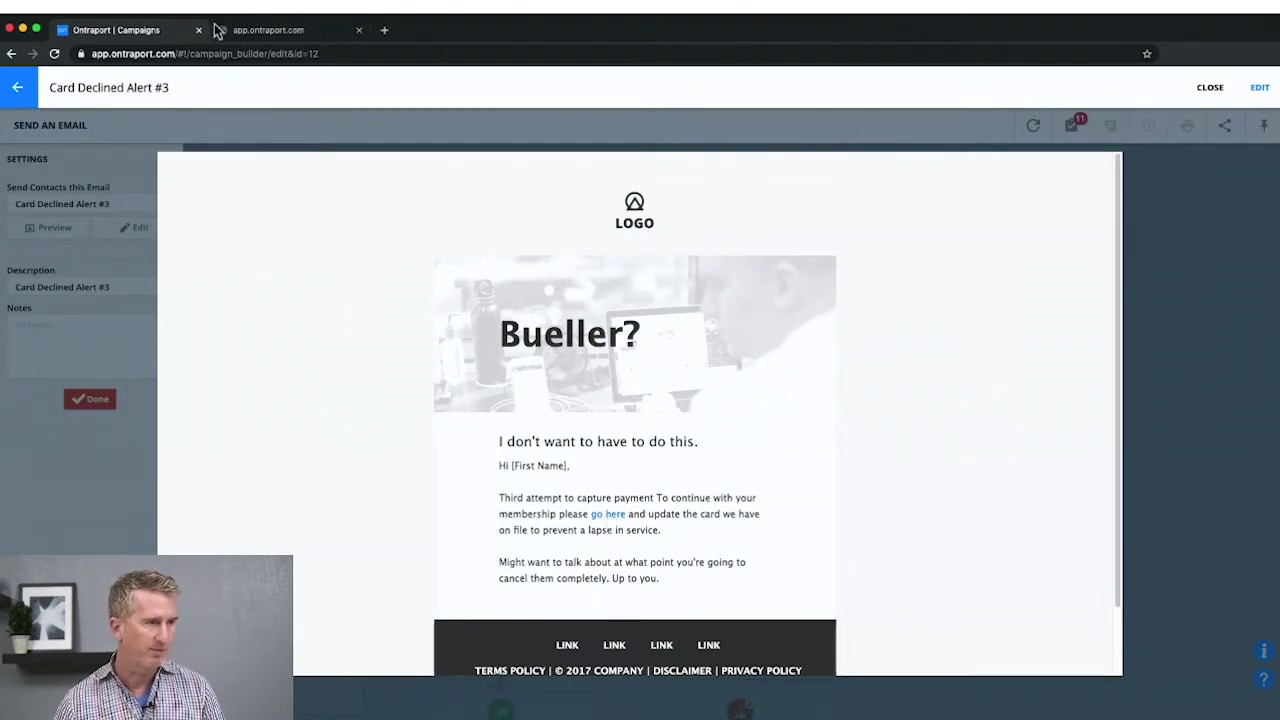
left_click(250, 32)
left_click(138, 30)
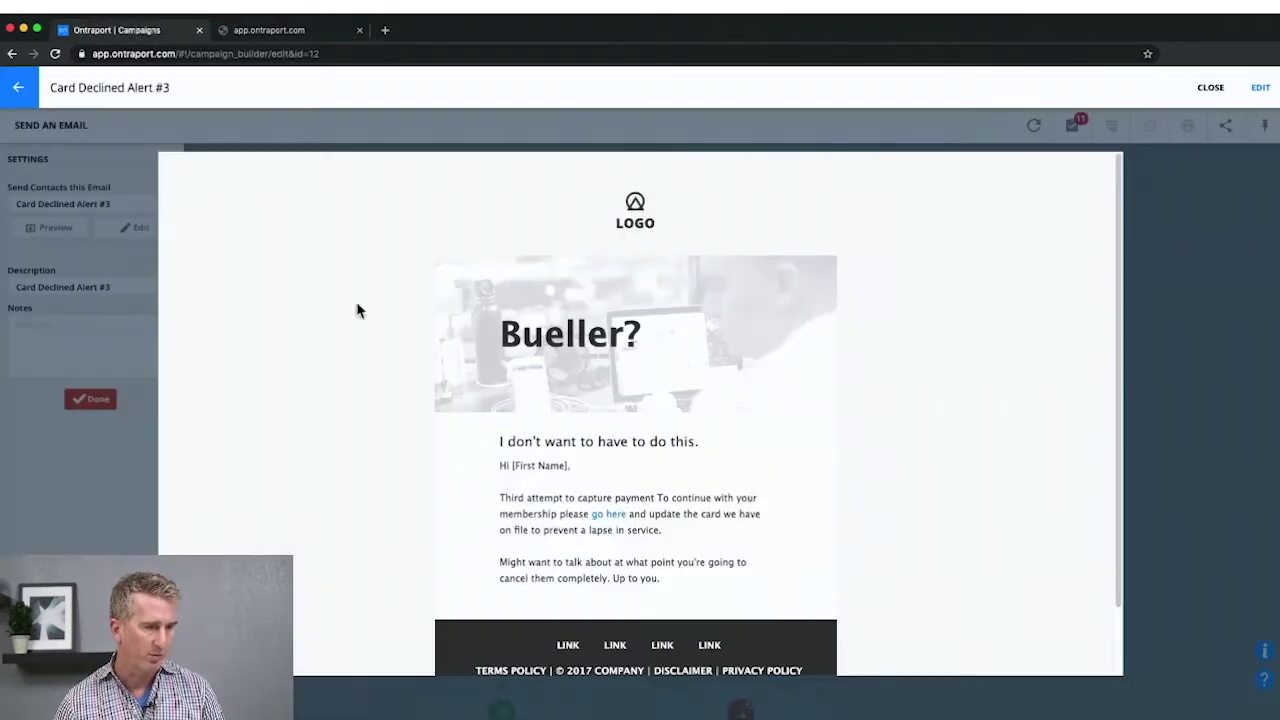
left_click(116, 505)
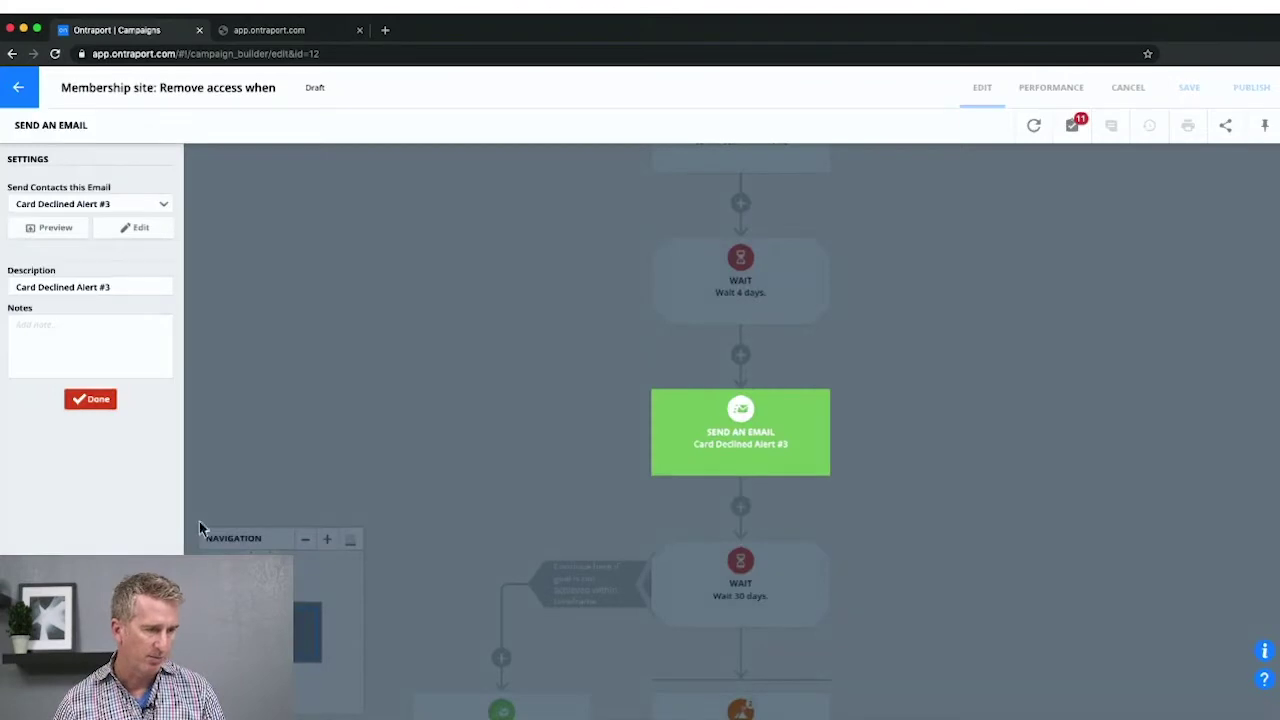
left_click(840, 490)
Review the Multiple Goals element's goals and its setting for contacts already on the map.
left_click_drag(935, 530, 893, 245)
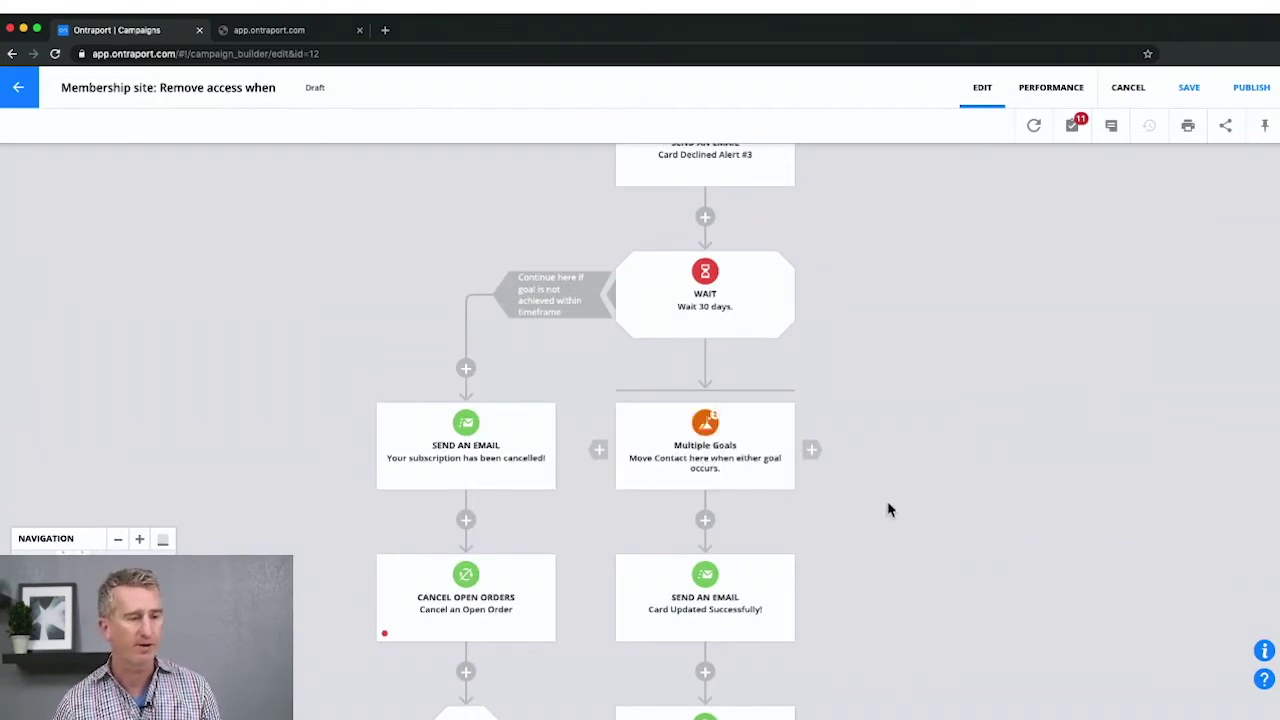
left_click_drag(886, 508, 886, 380)
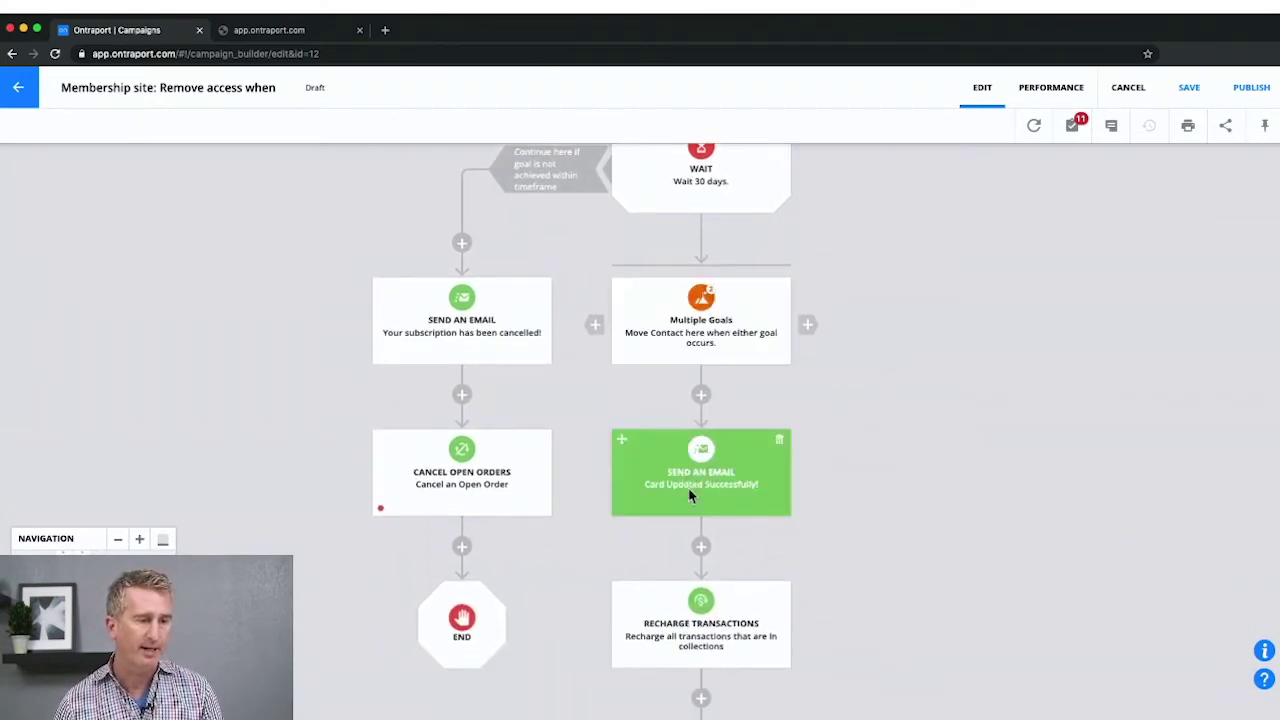
left_click_drag(816, 245, 826, 617)
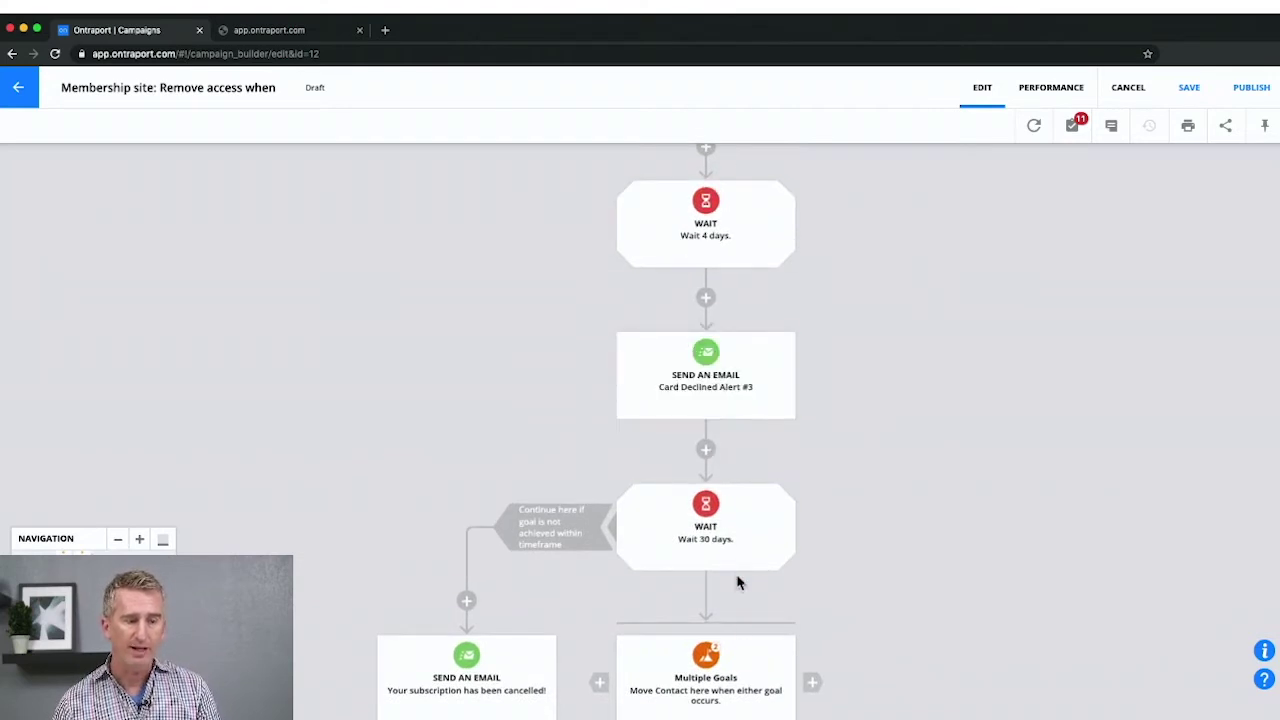
left_click(750, 690)
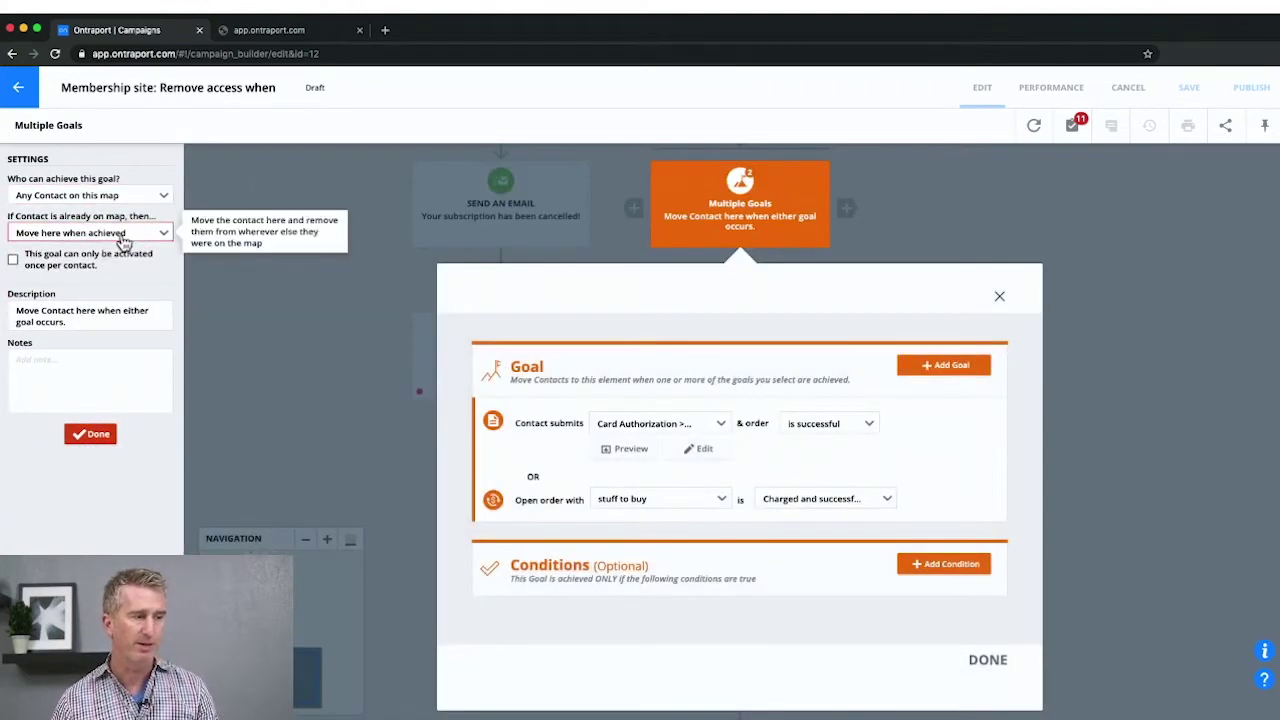
left_click(274, 394)
Add an Update Membership Access element between the "Card Updated Successfully!" email and the Recharge Transactions element.
left_click_drag(975, 600, 955, 225)
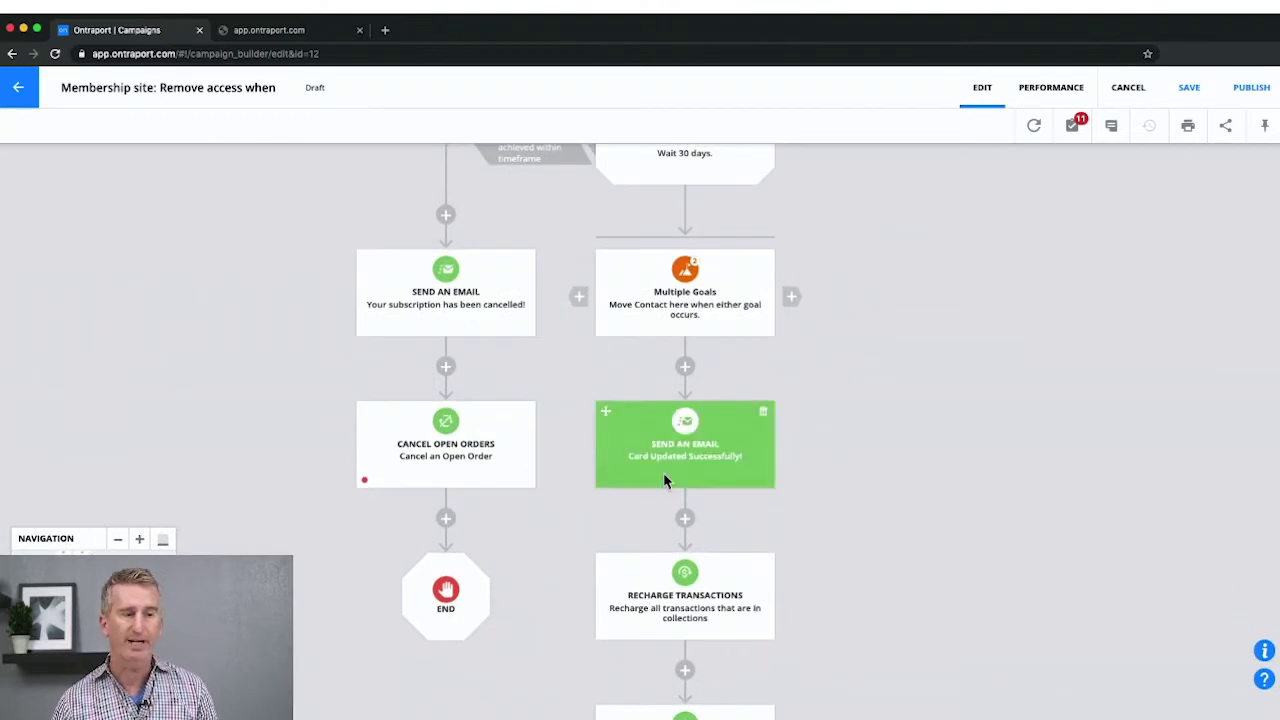
left_click_drag(884, 638, 863, 423)
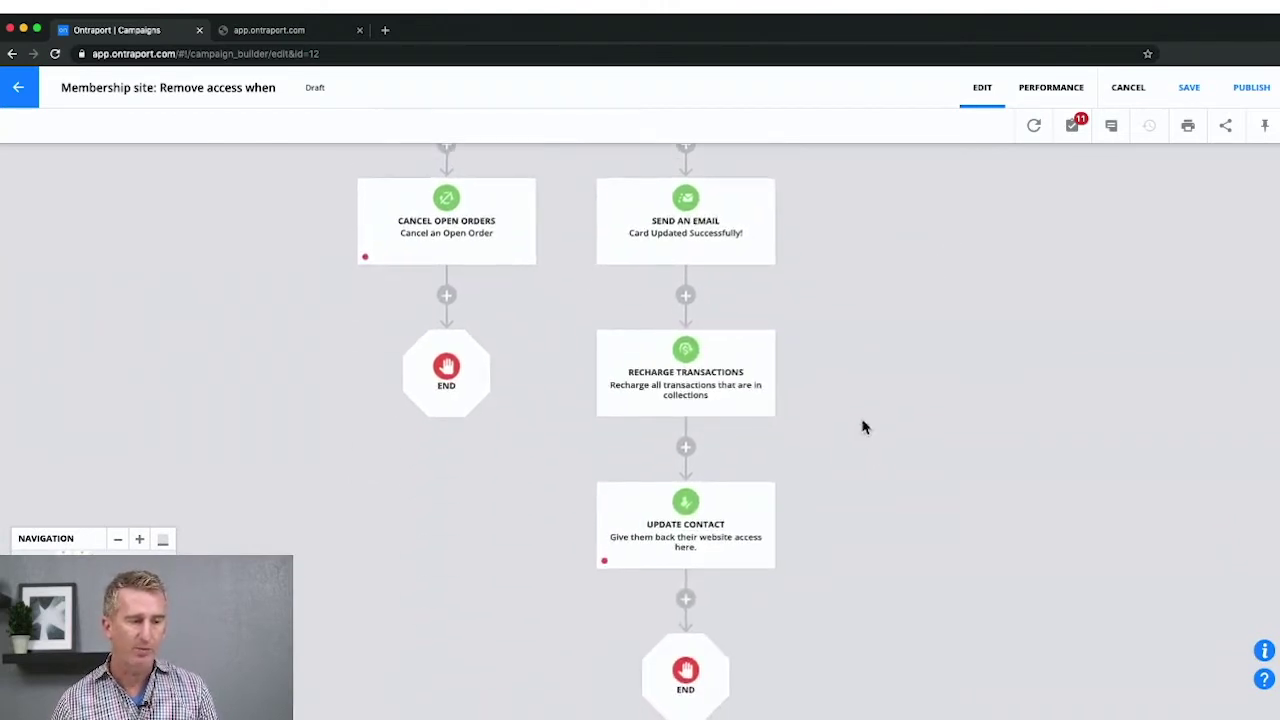
left_click(685, 295)
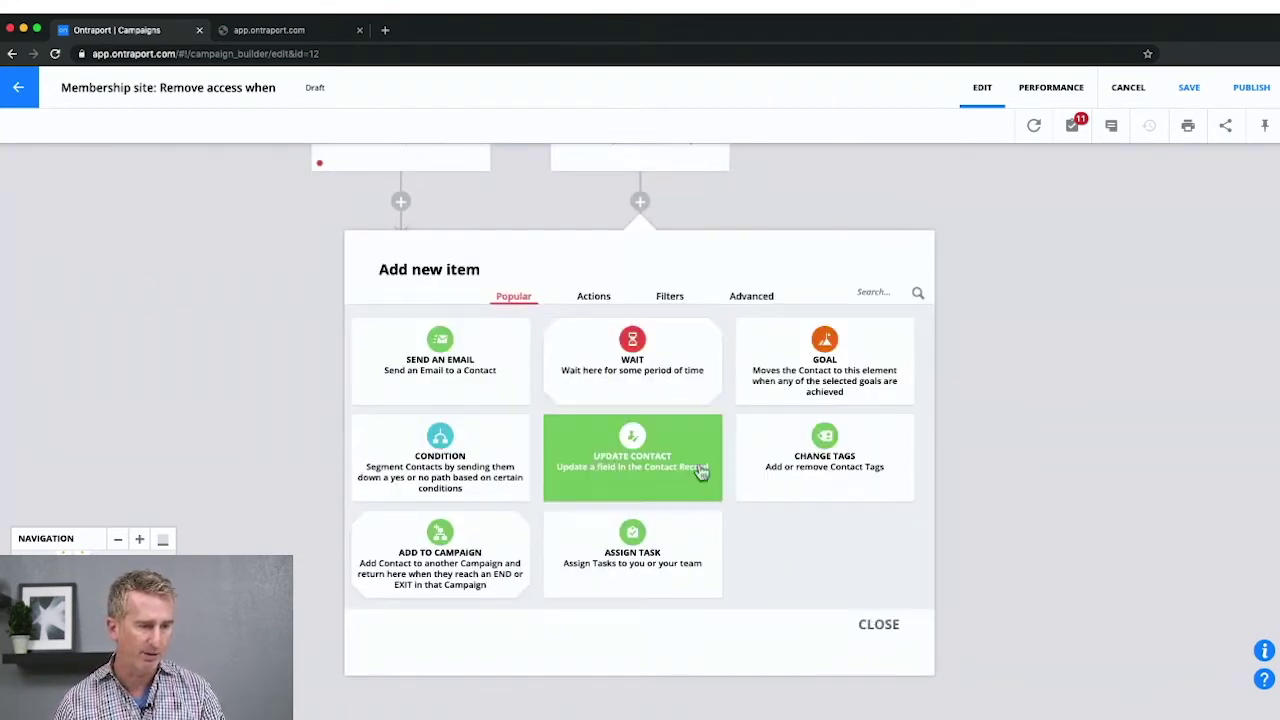
left_click(874, 292)
type("mem")
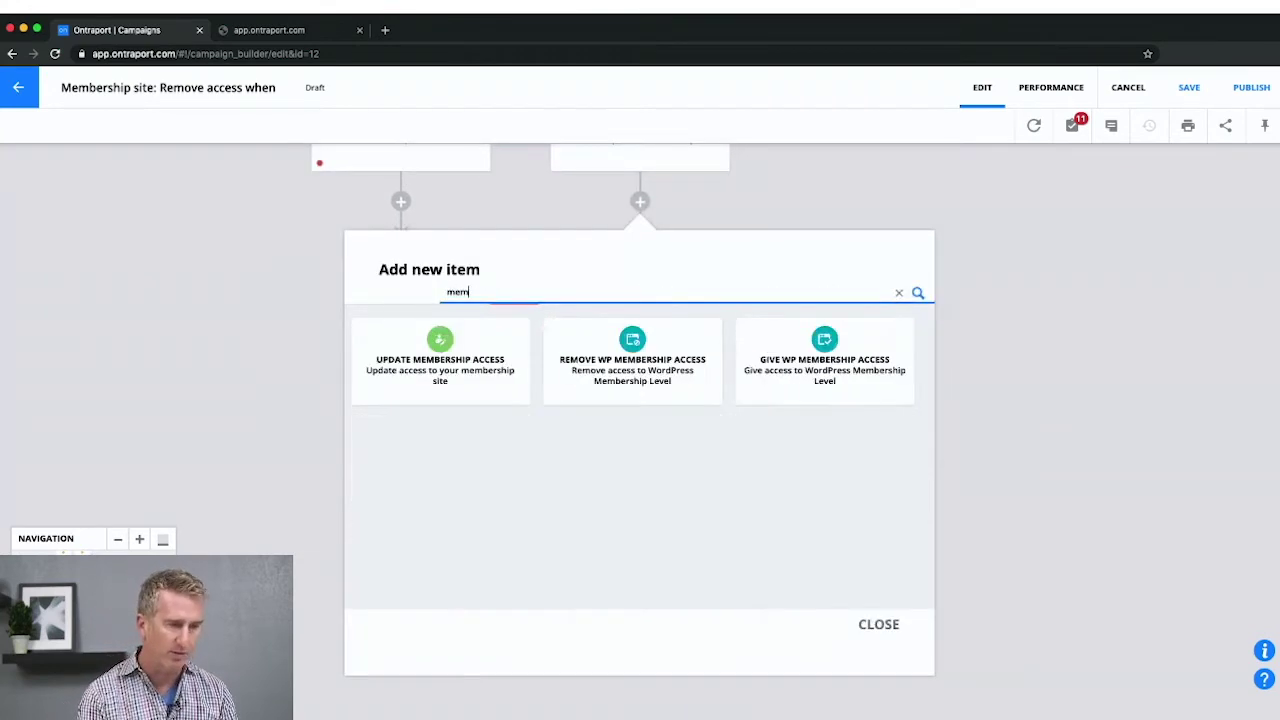
left_click(407, 360)
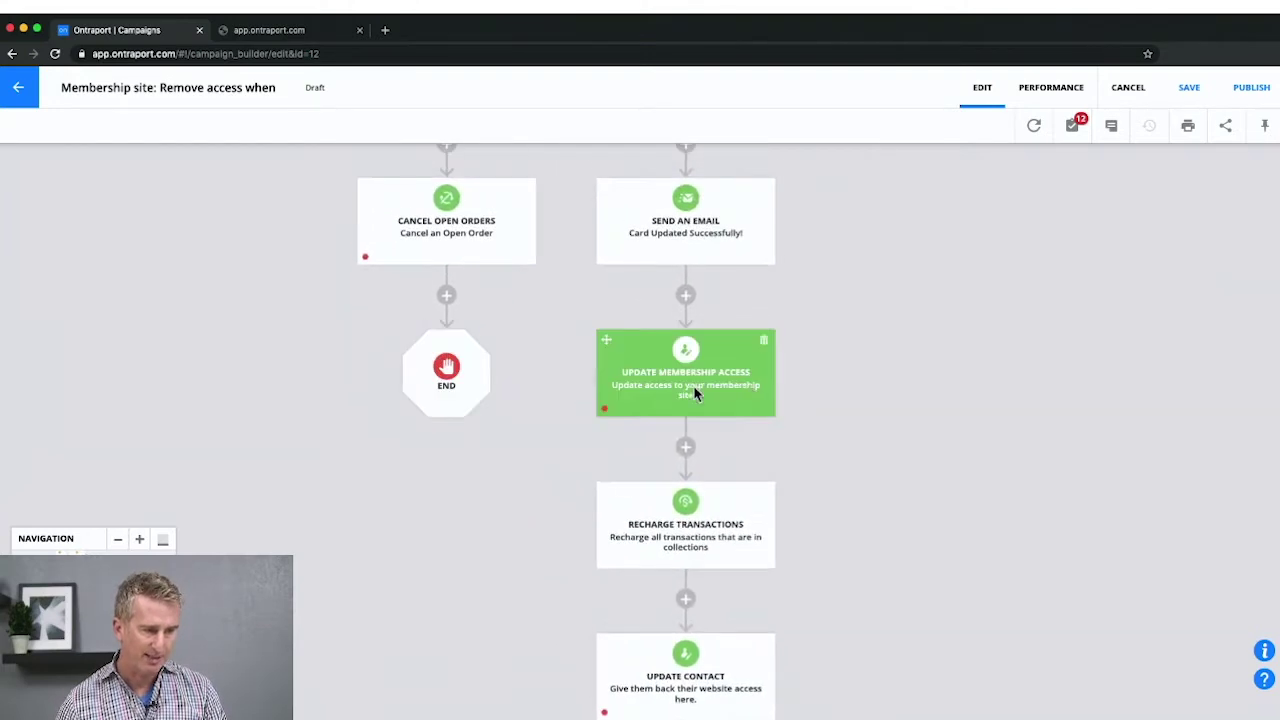
Configure the new Update Membership Access element with membership site blah and status Enabled.
left_click(746, 391)
left_click(30, 205)
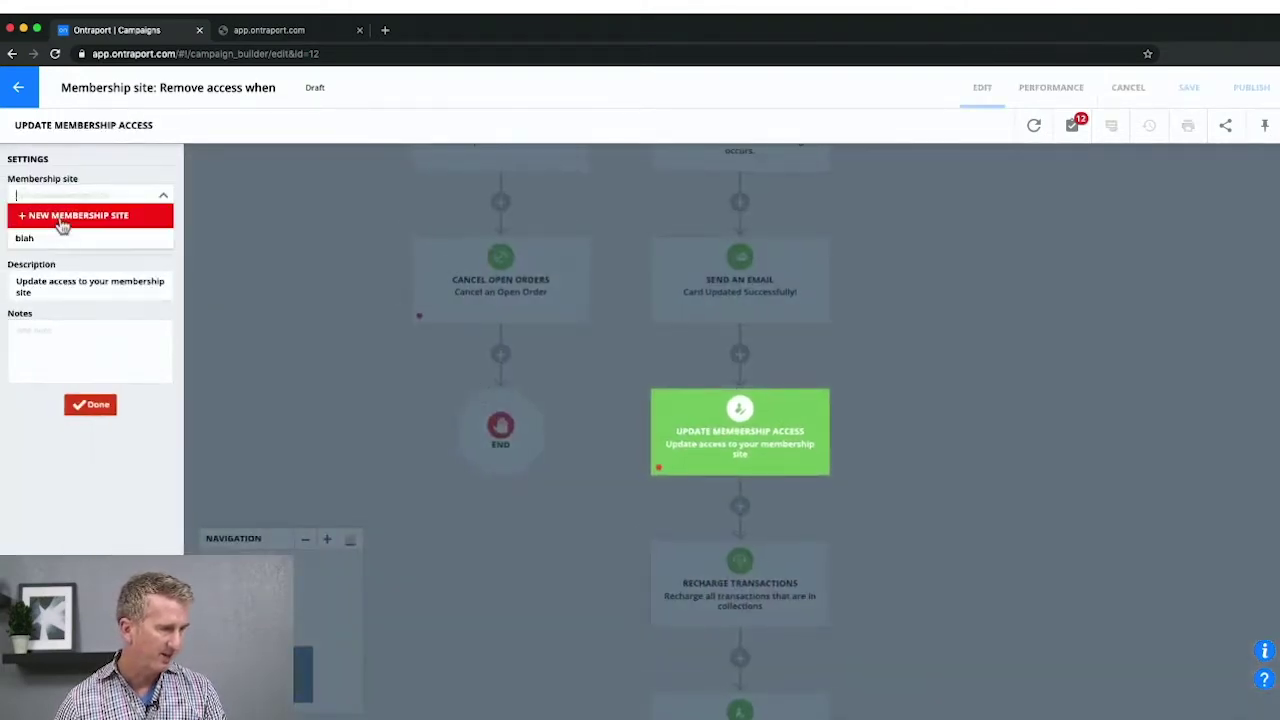
left_click(62, 236)
left_click(64, 236)
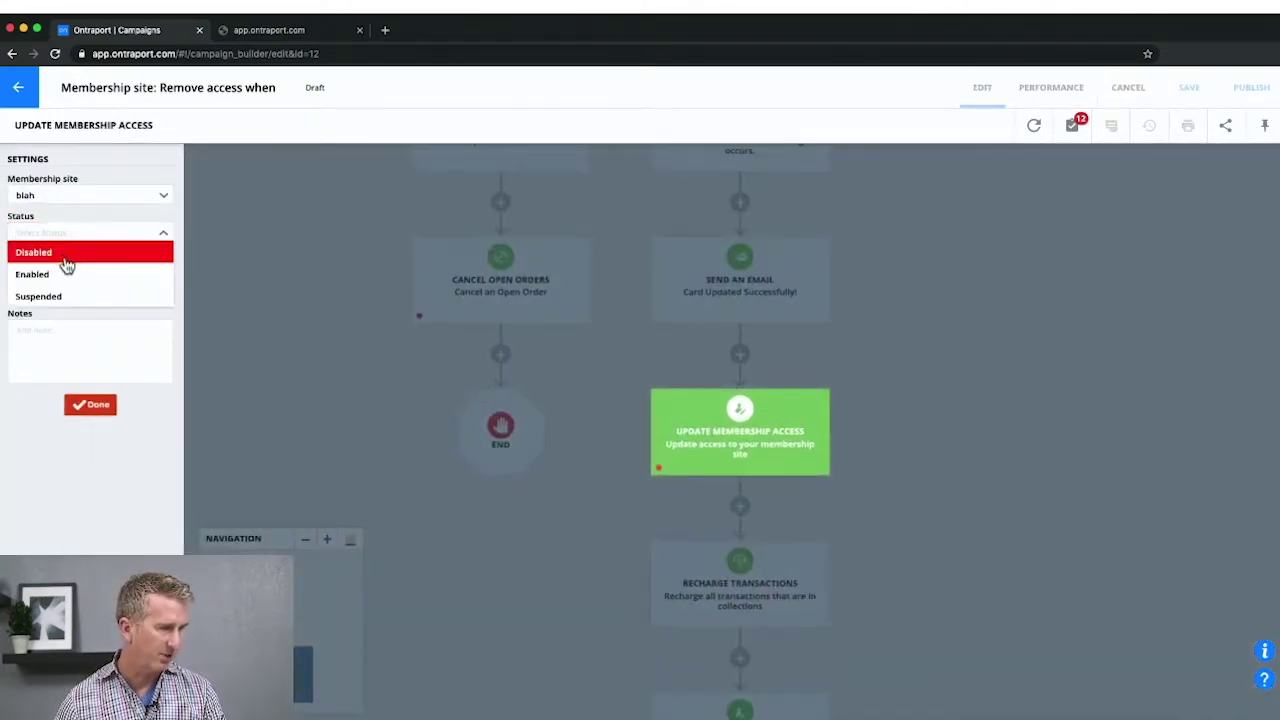
left_click(62, 273)
left_click(91, 462)
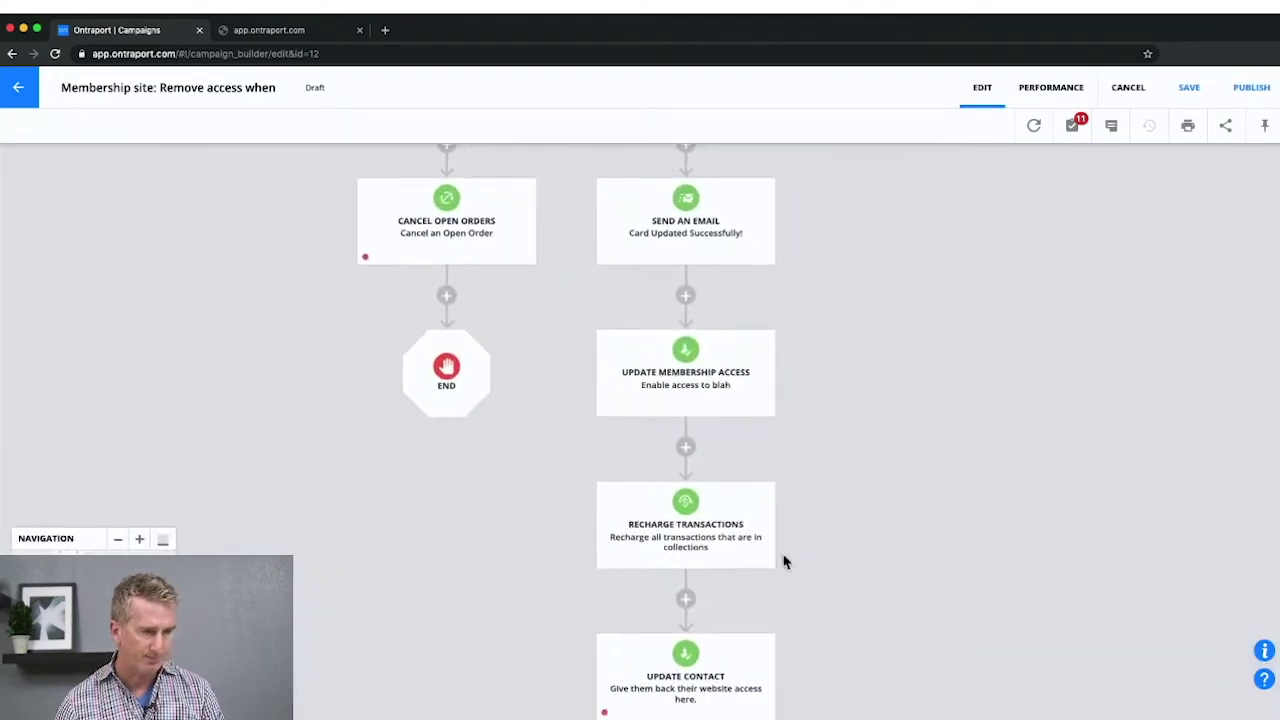
Delete only the "Give them back their website access here" Update Contact element below Recharge Transactions.
left_click_drag(486, 560, 502, 424)
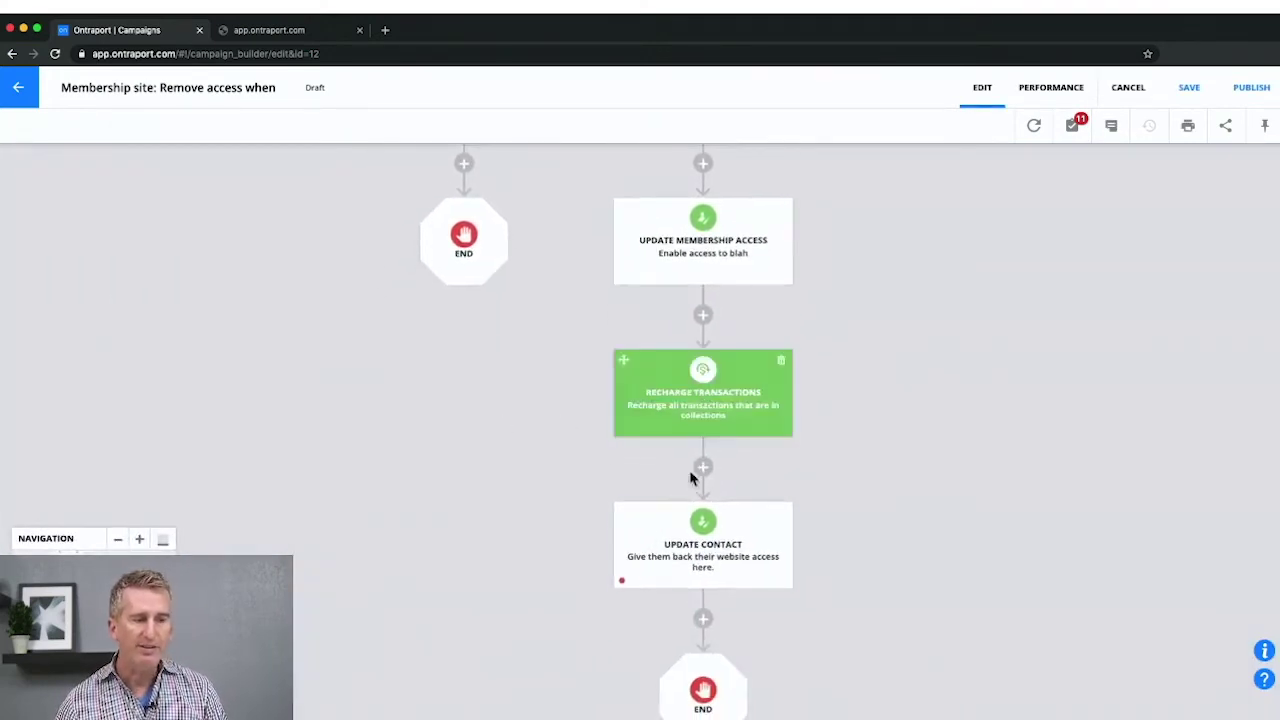
left_click(781, 516)
left_click(606, 294)
left_click(783, 372)
Check the settings of the Recharge Transactions element.
left_click_drag(562, 370, 561, 493)
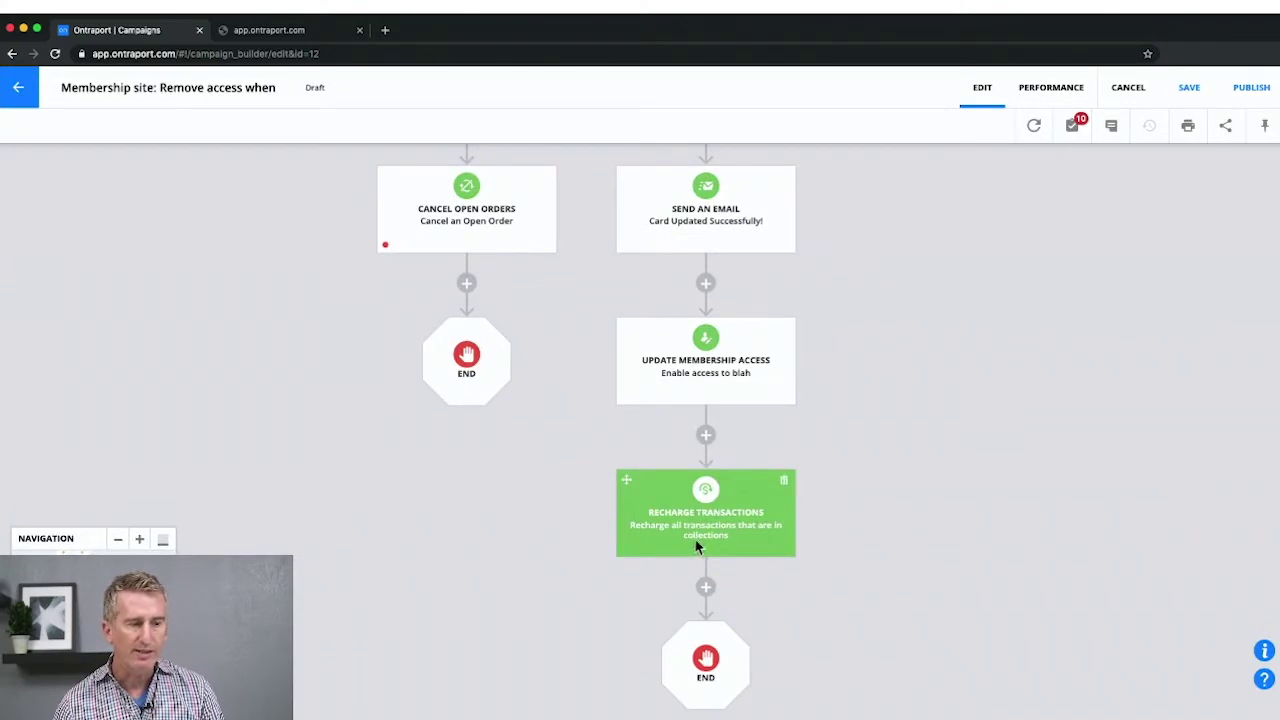
left_click(695, 535)
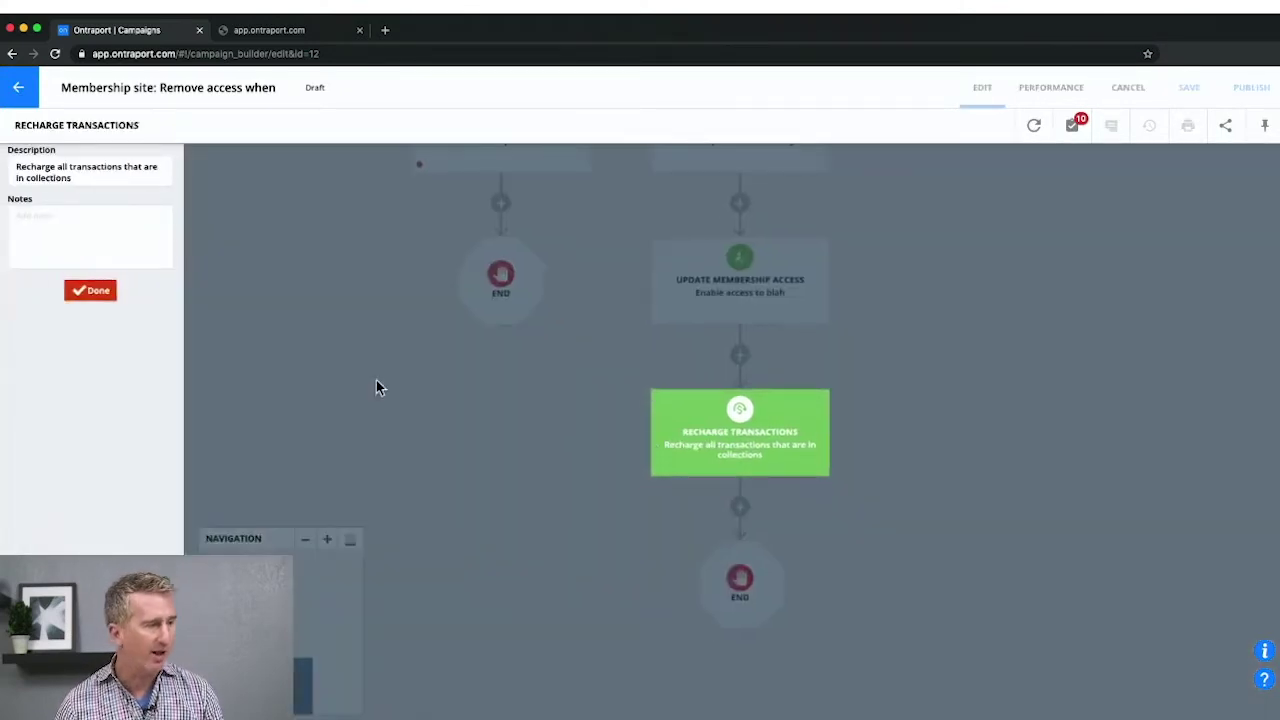
left_click(569, 443)
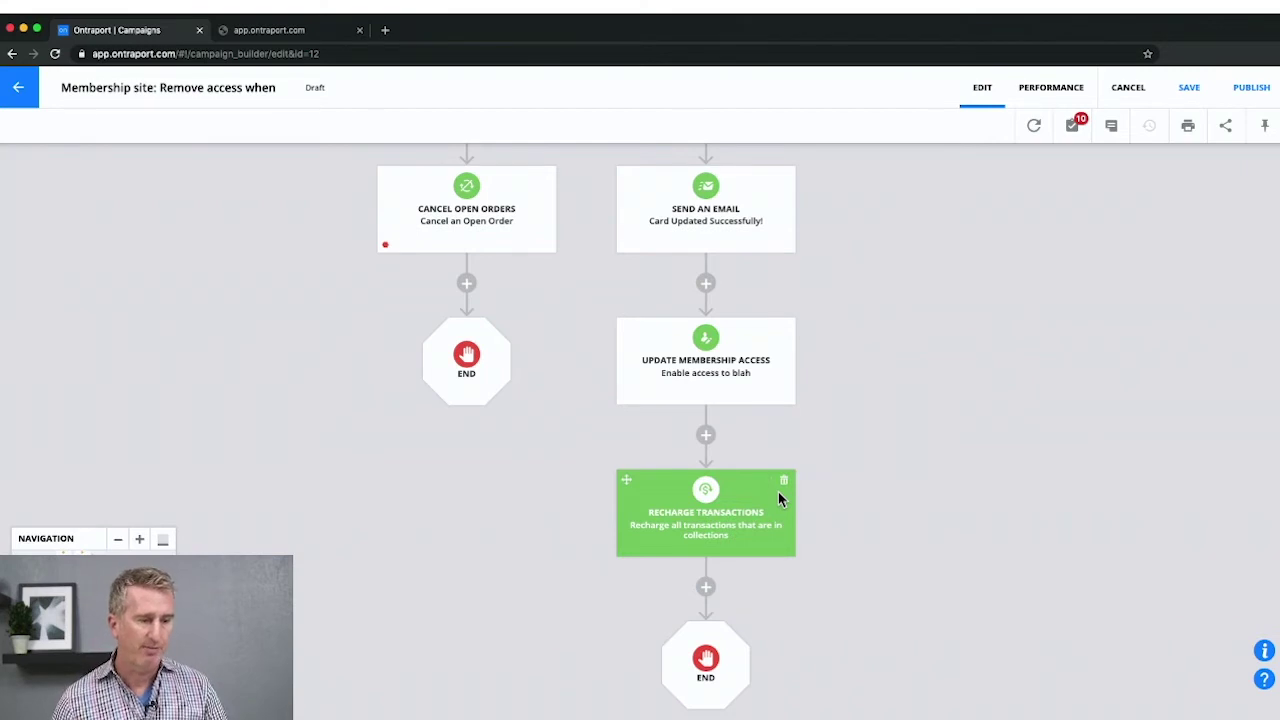
Examine the cancellation branch and the successful-payment branch that follow the 30-day wait on the campaign map.
scroll(517, 474, "down", 3)
left_click_drag(520, 404, 522, 505)
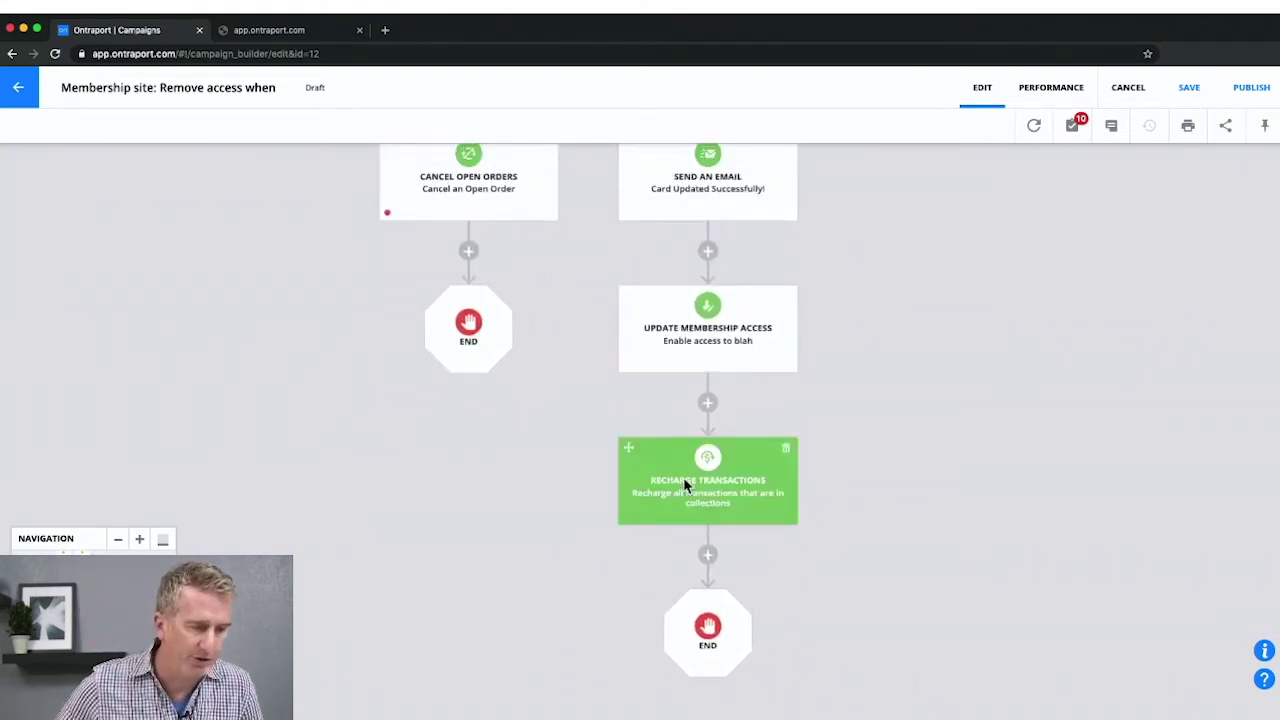
scroll(745, 375, "up", 3)
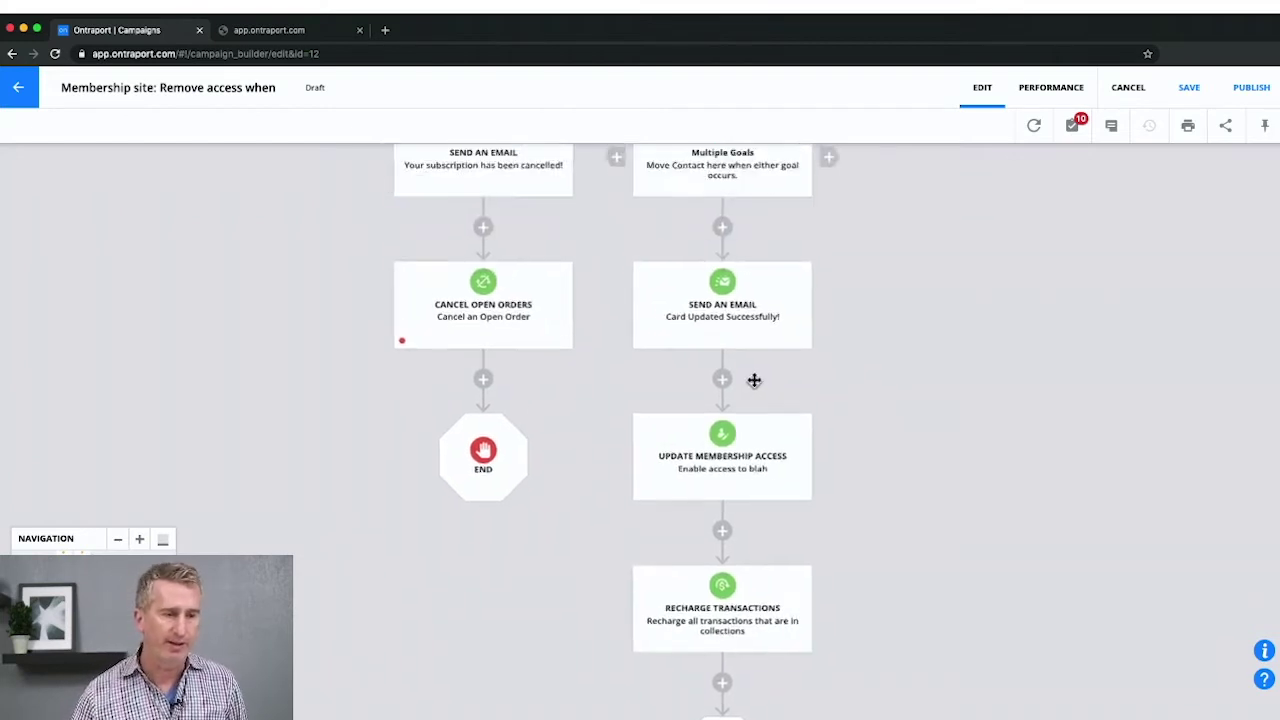
scroll(746, 466, "down", 6)
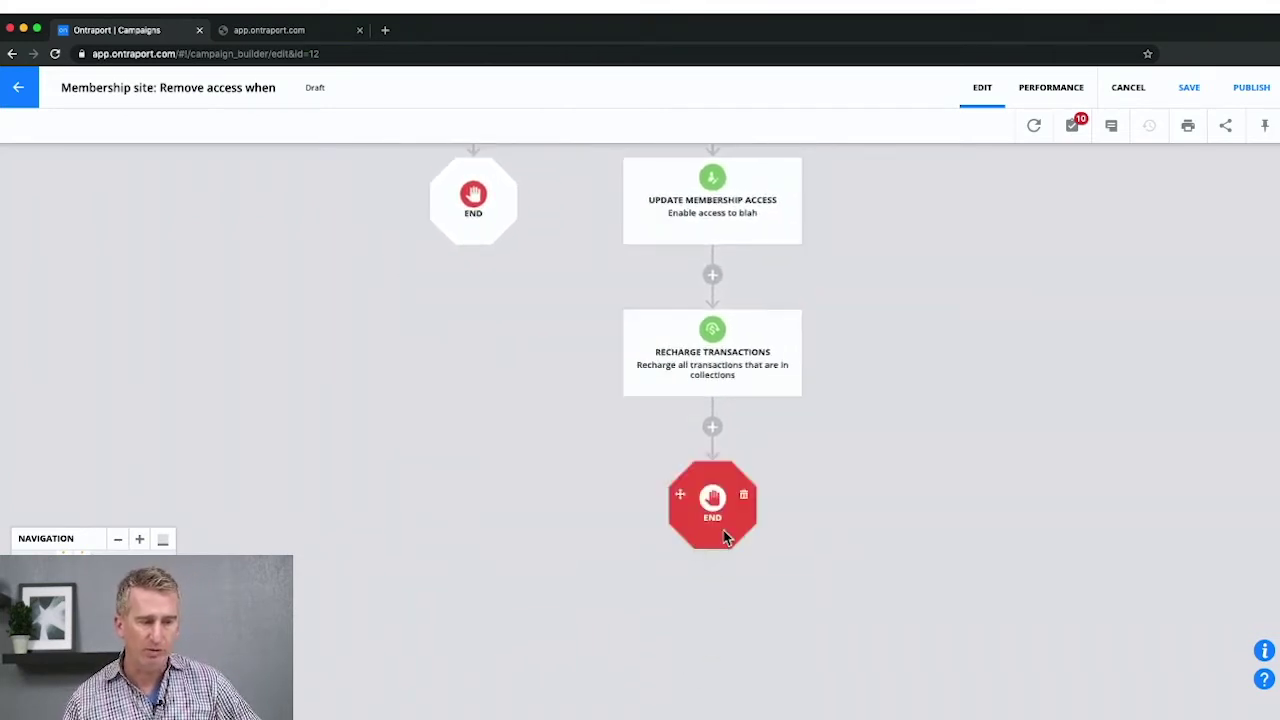
left_click_drag(454, 404, 514, 657)
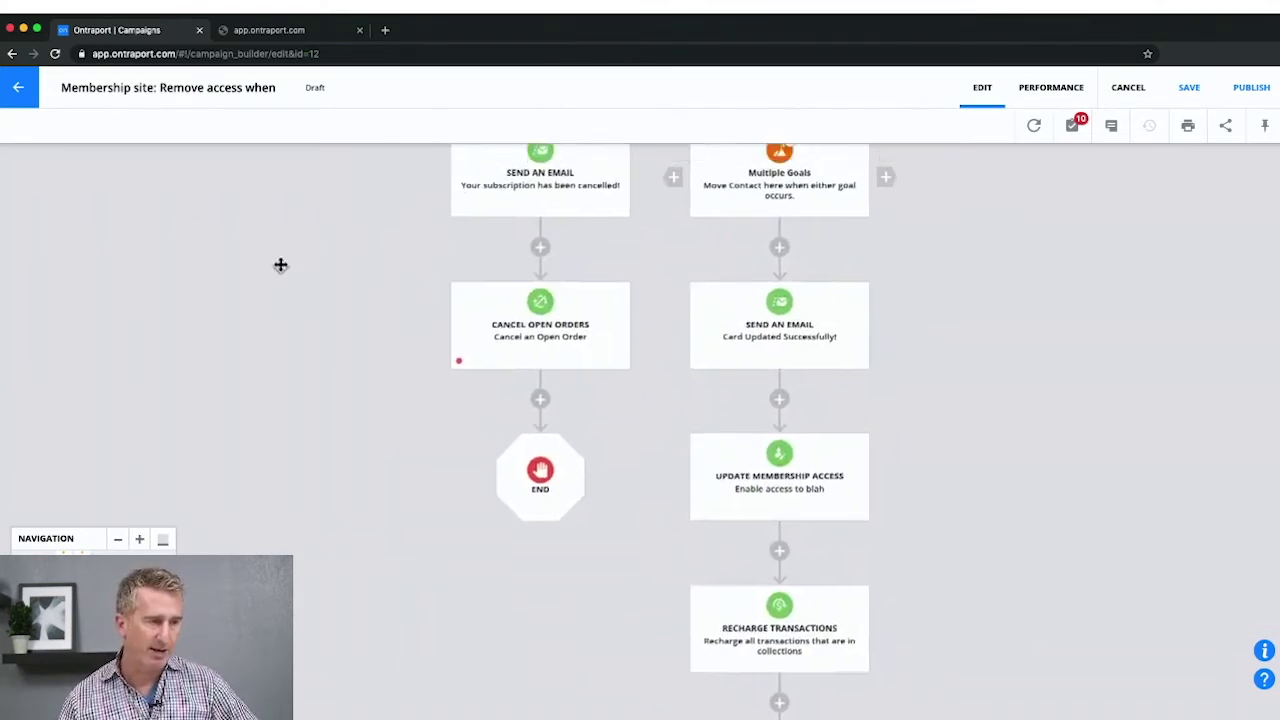
left_click_drag(280, 266, 311, 495)
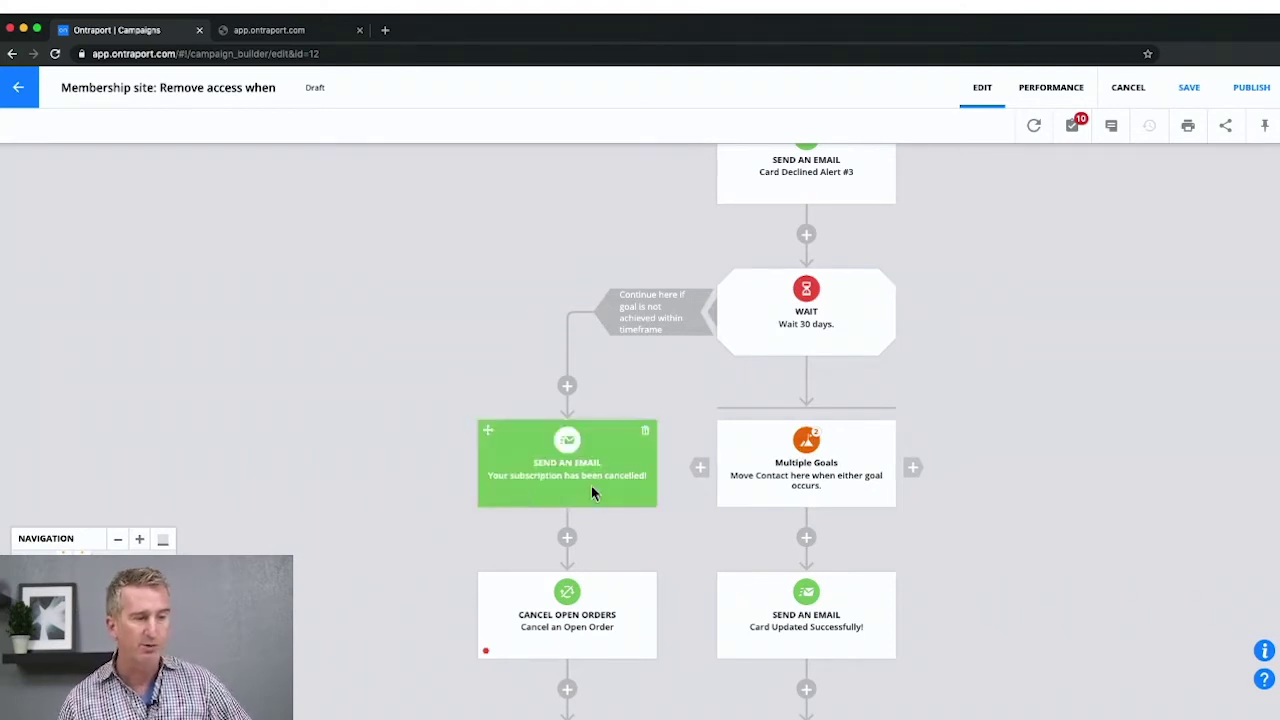
left_click_drag(381, 495, 379, 264)
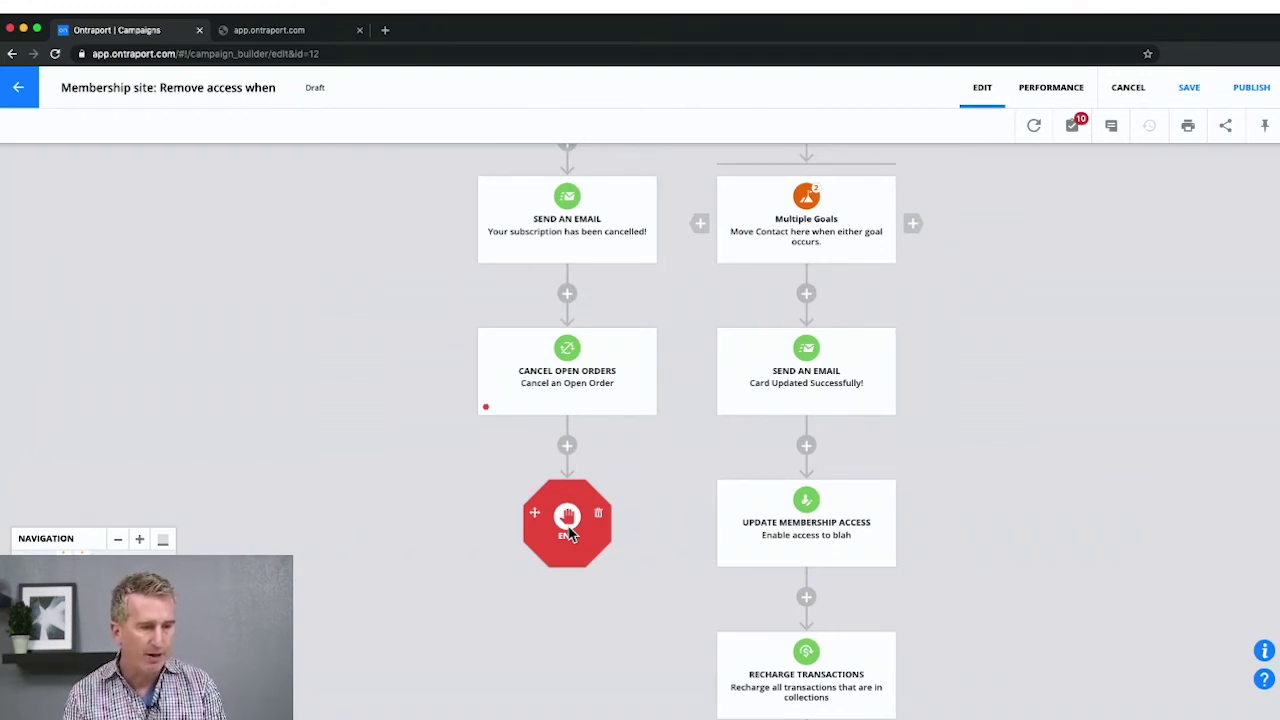
left_click_drag(986, 443, 841, 311)
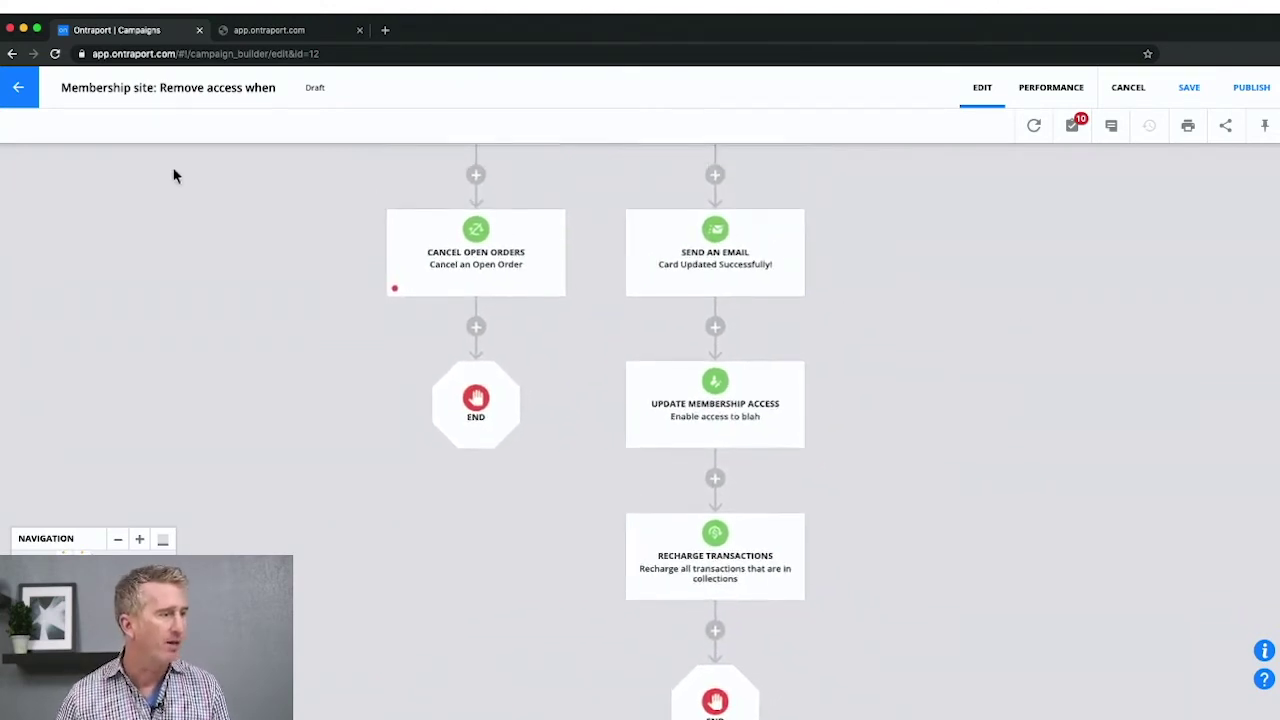
left_click_drag(986, 289, 1002, 668)
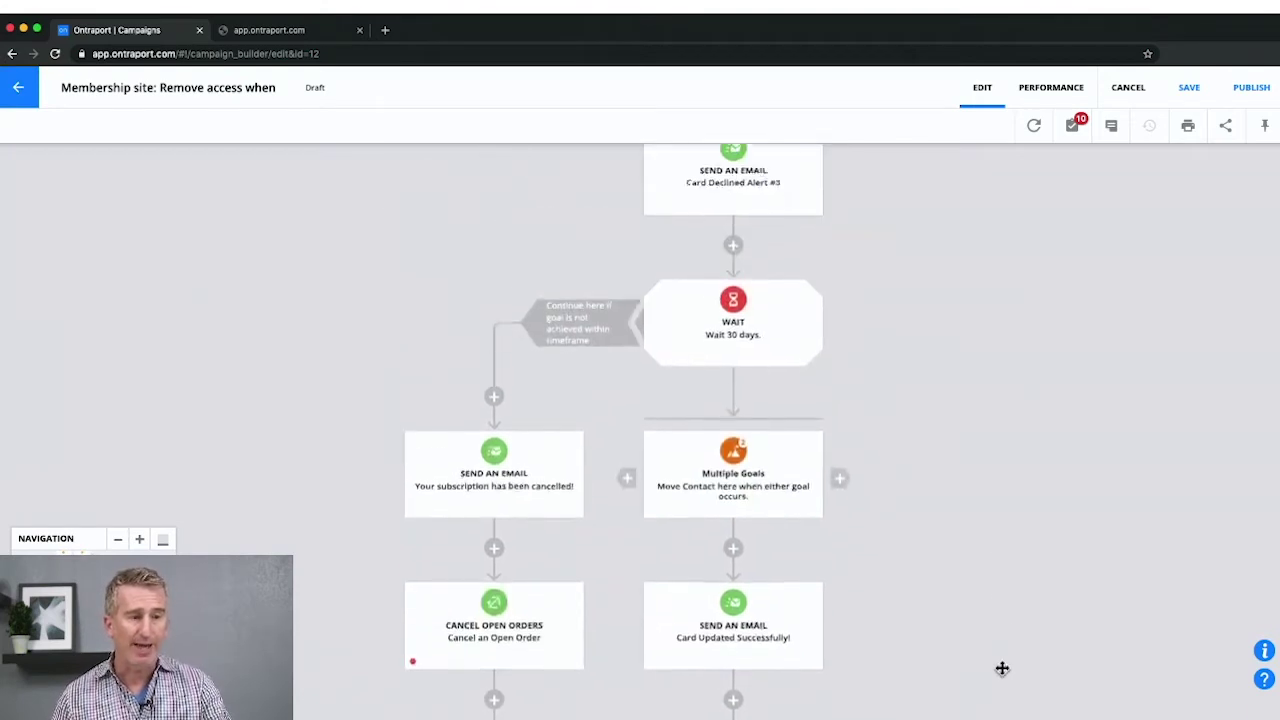
mouse_move(905, 307)
left_mouse_down()
mouse_move(894, 689)
mouse_move(894, 429)
mouse_move(925, 715)
mouse_move(897, 311)
left_mouse_up()
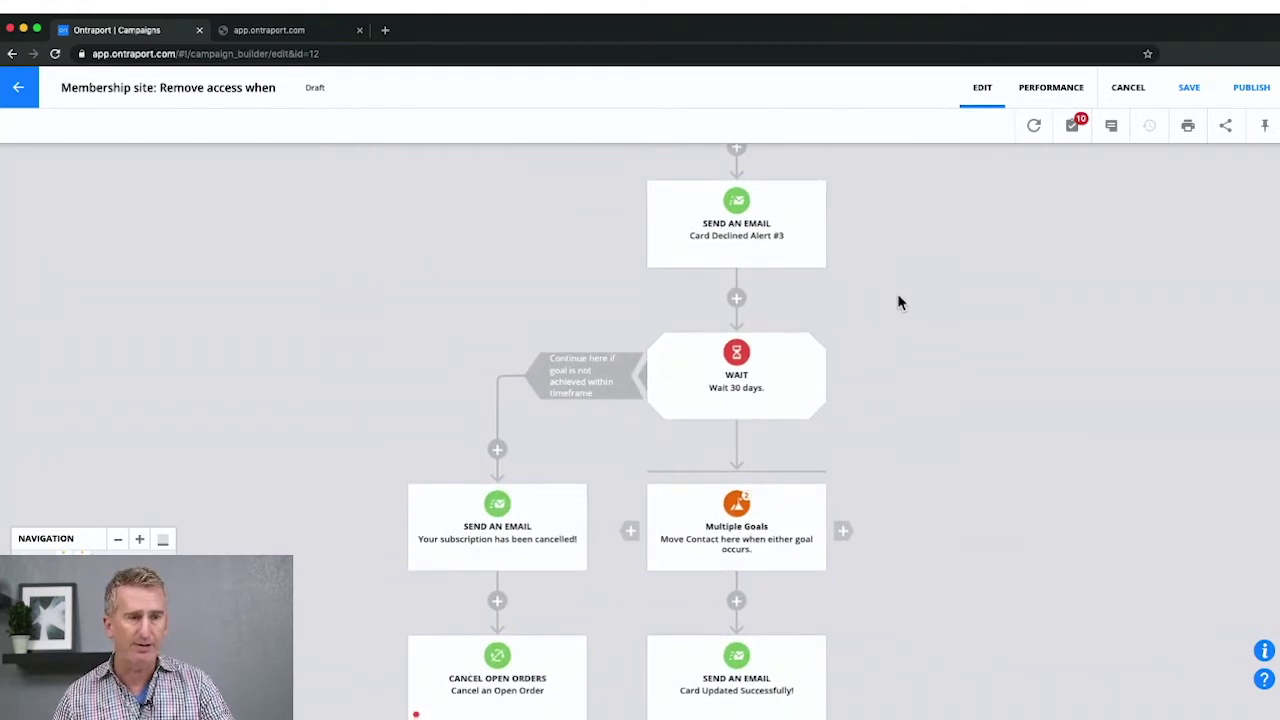
left_click_drag(949, 480, 930, 390)
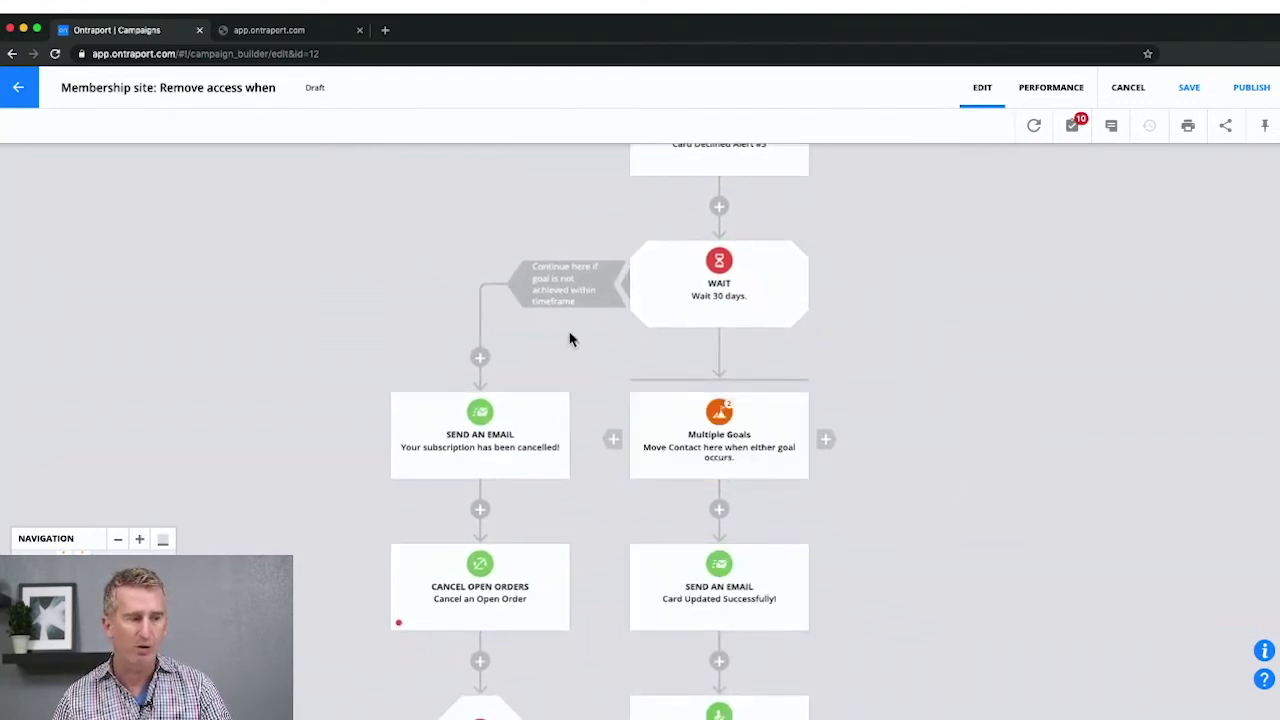
left_click_drag(254, 360, 609, 540)
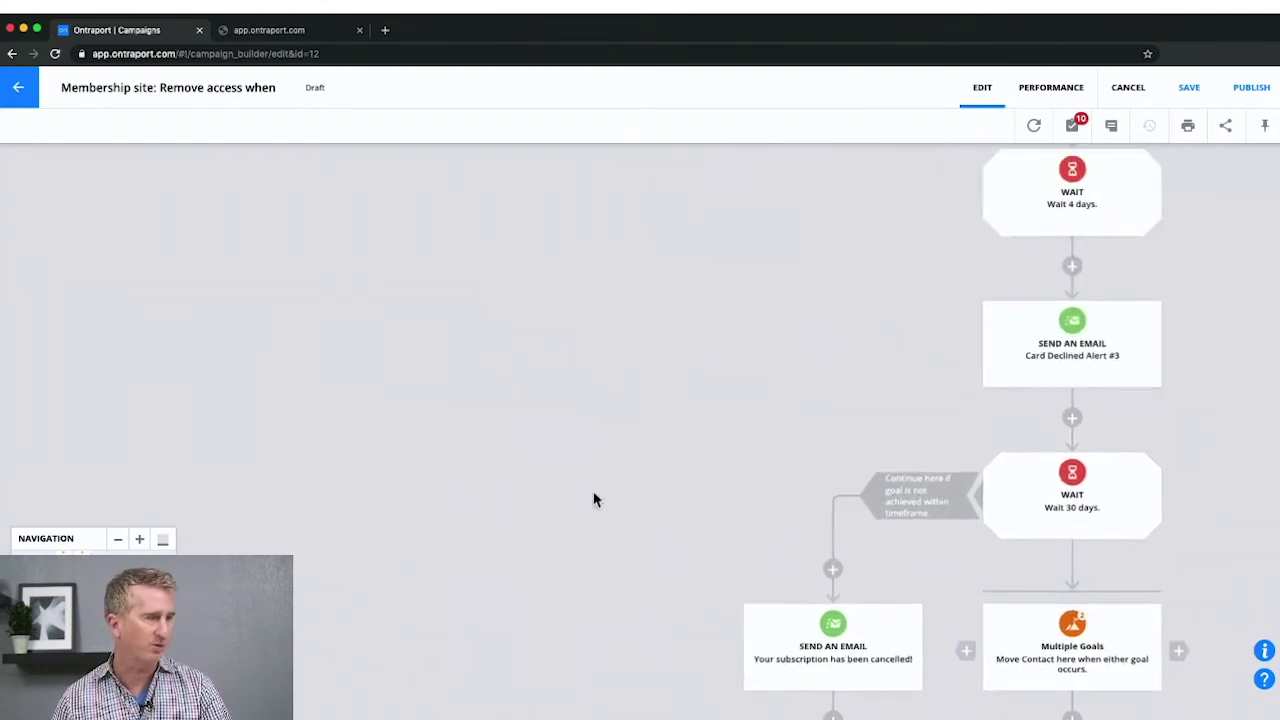
Leave the campaign and open the Card Authorization landing page for editing.
left_click(17, 96)
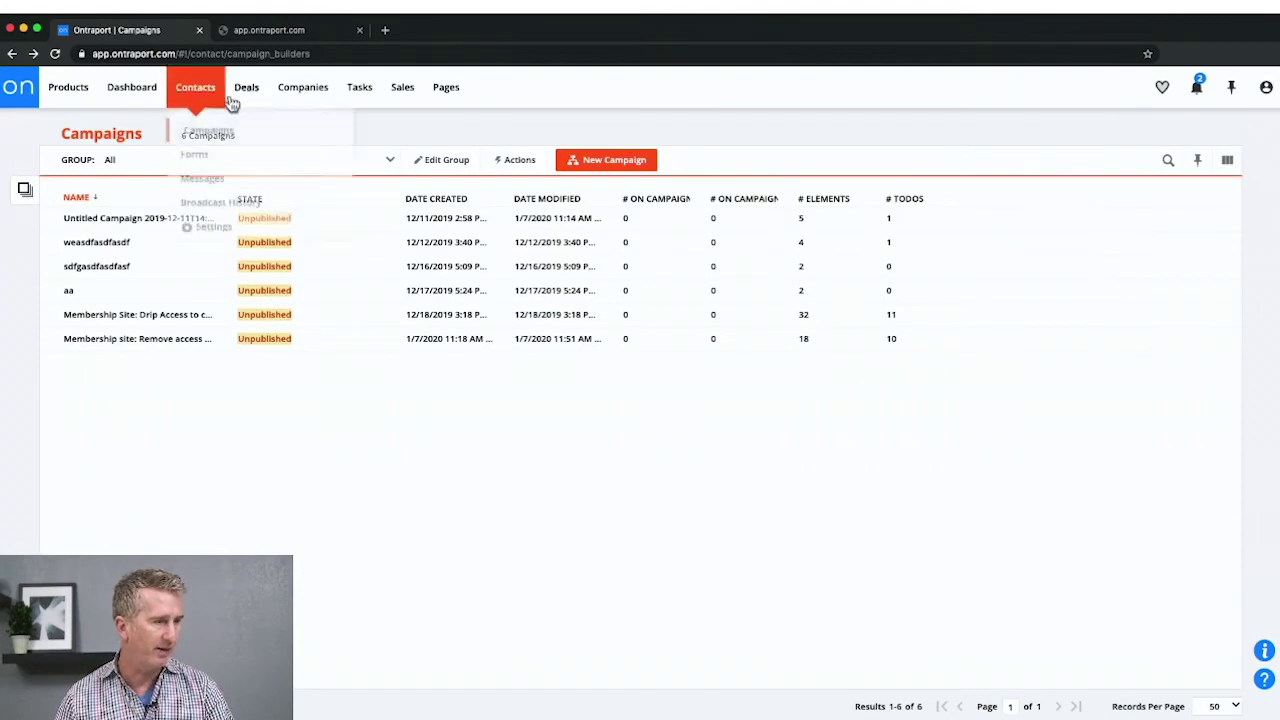
left_click(440, 89)
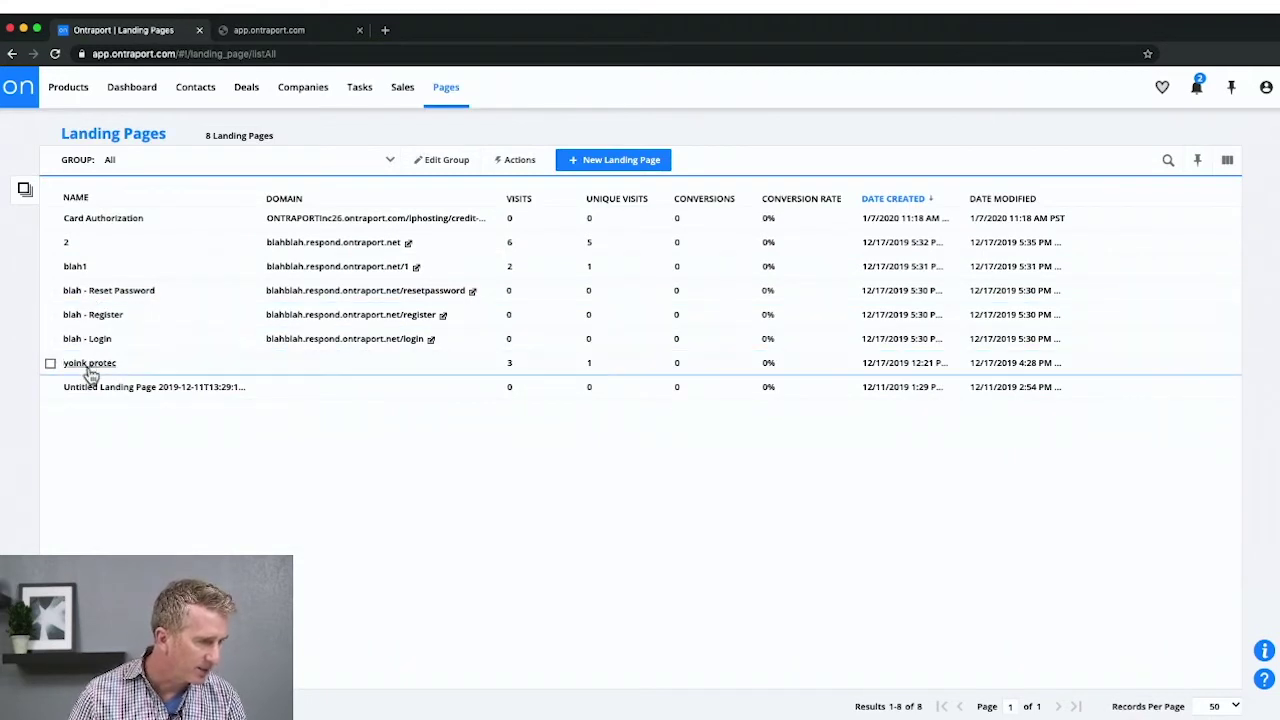
left_click(100, 220)
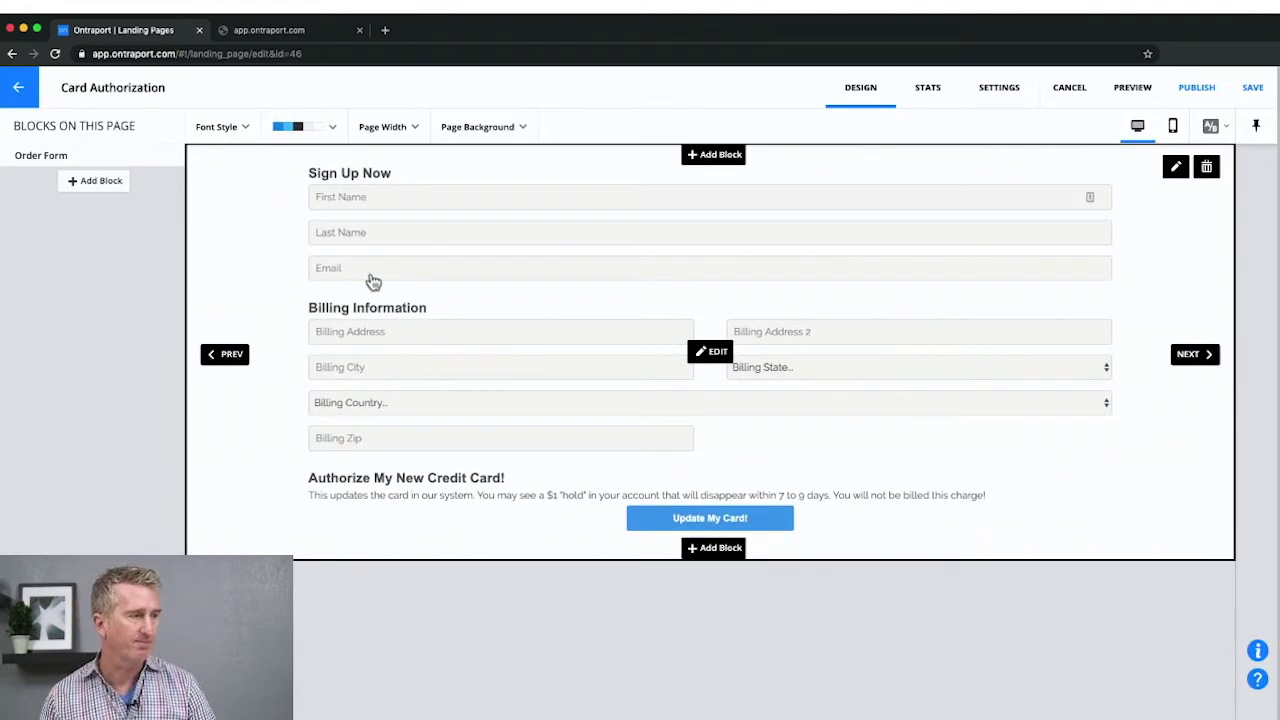
left_click(100, 160)
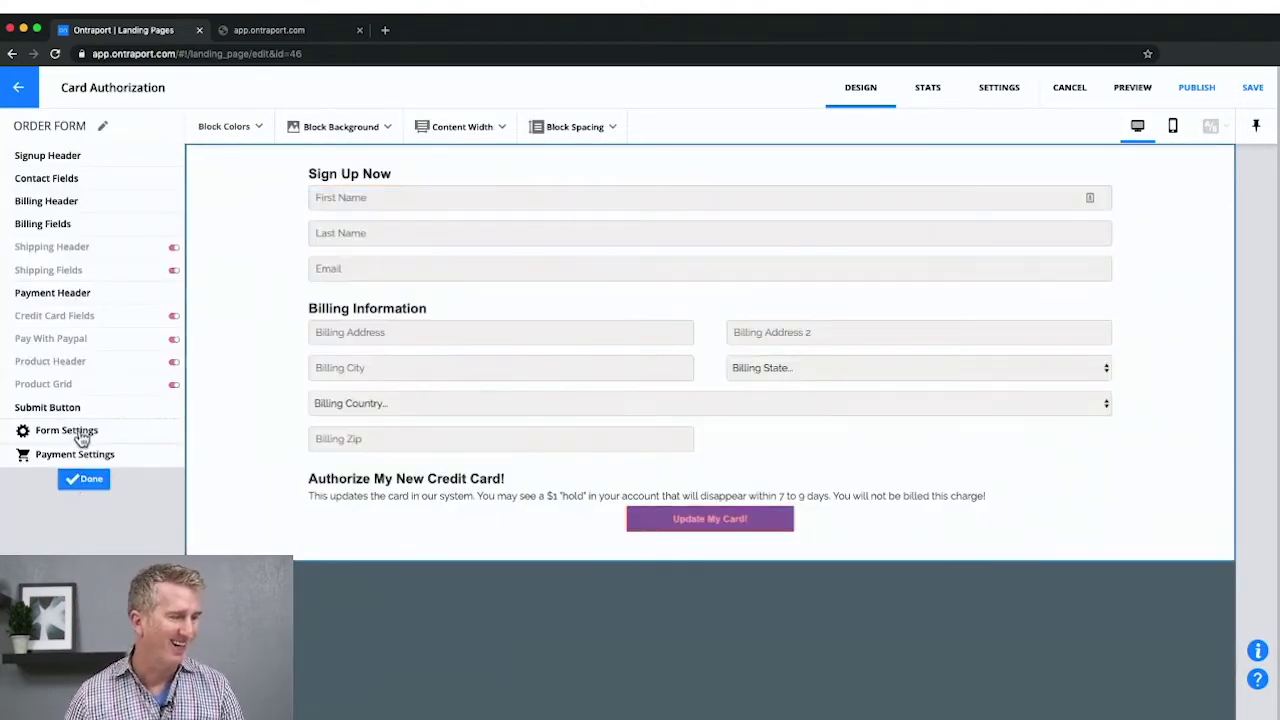
left_click(84, 456)
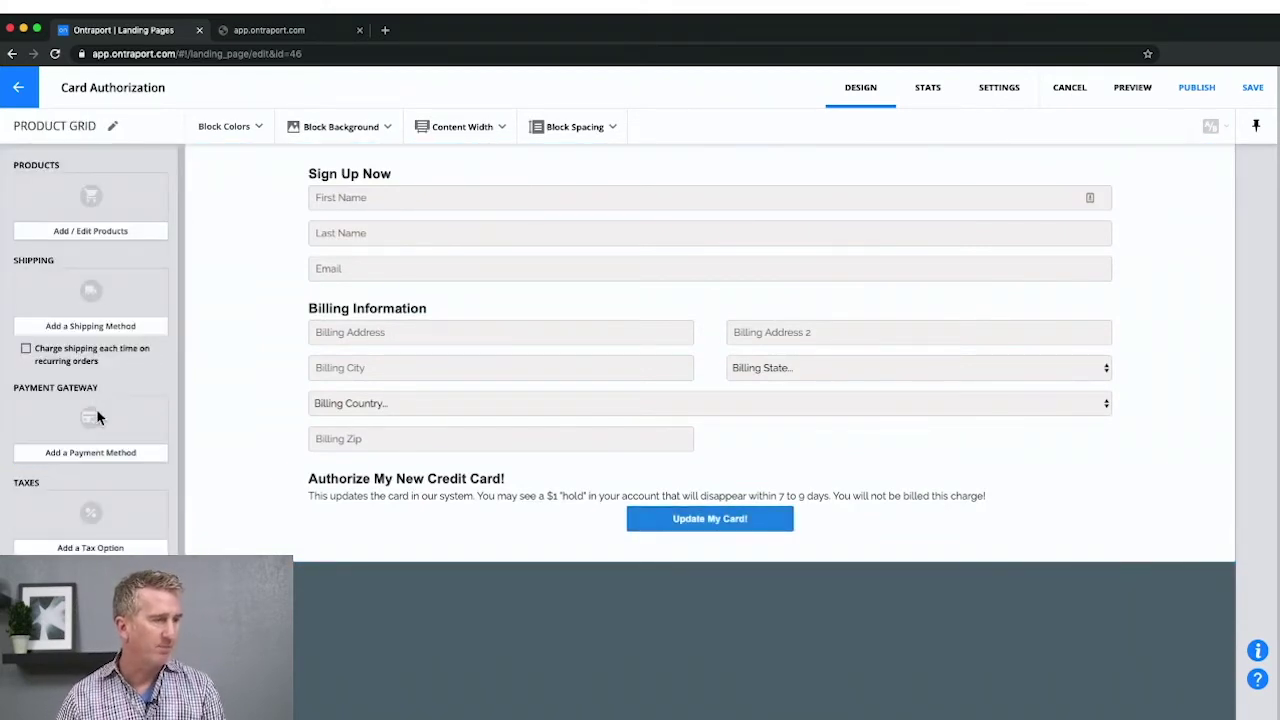
left_click(103, 233)
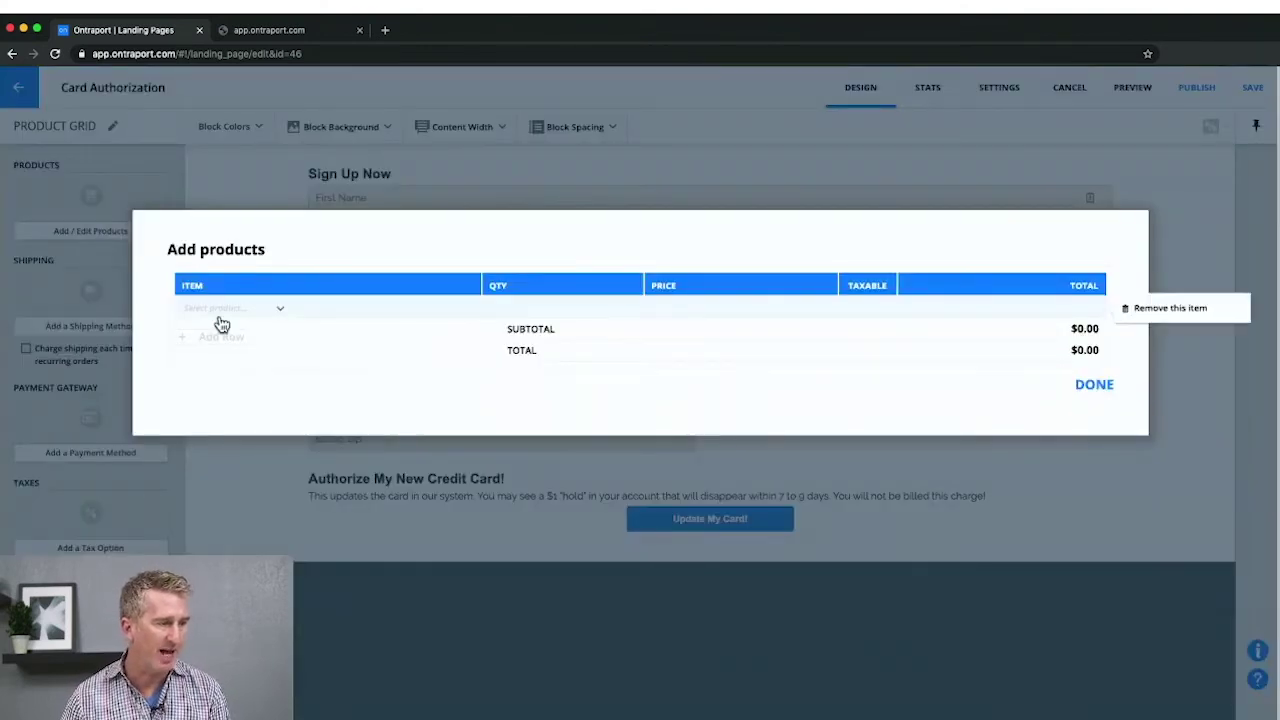
left_click(221, 312)
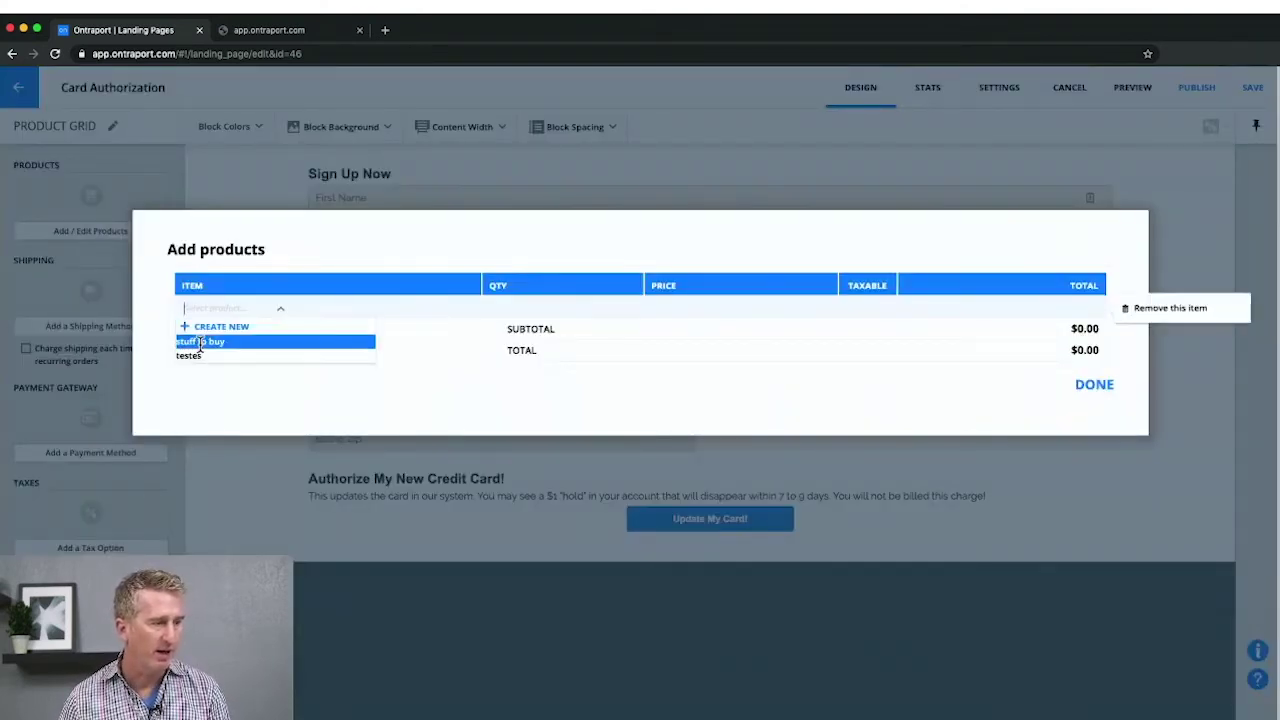
left_click(200, 343)
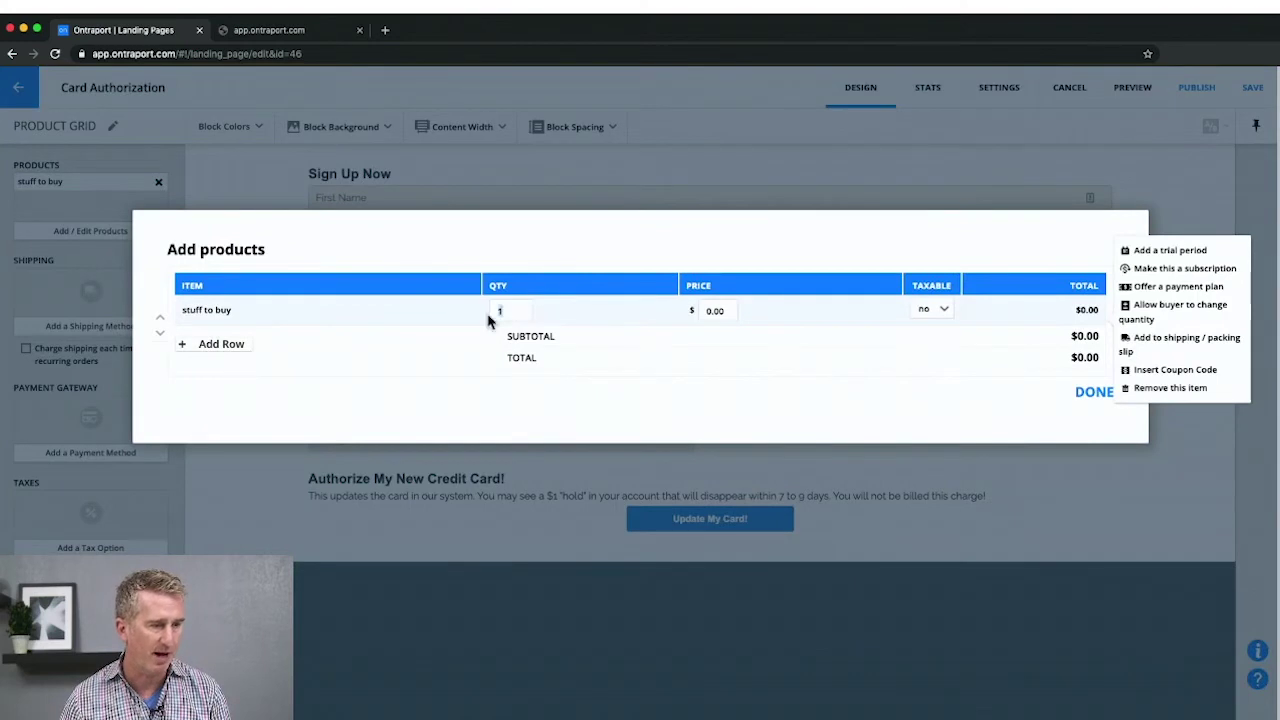
left_click(1094, 392)
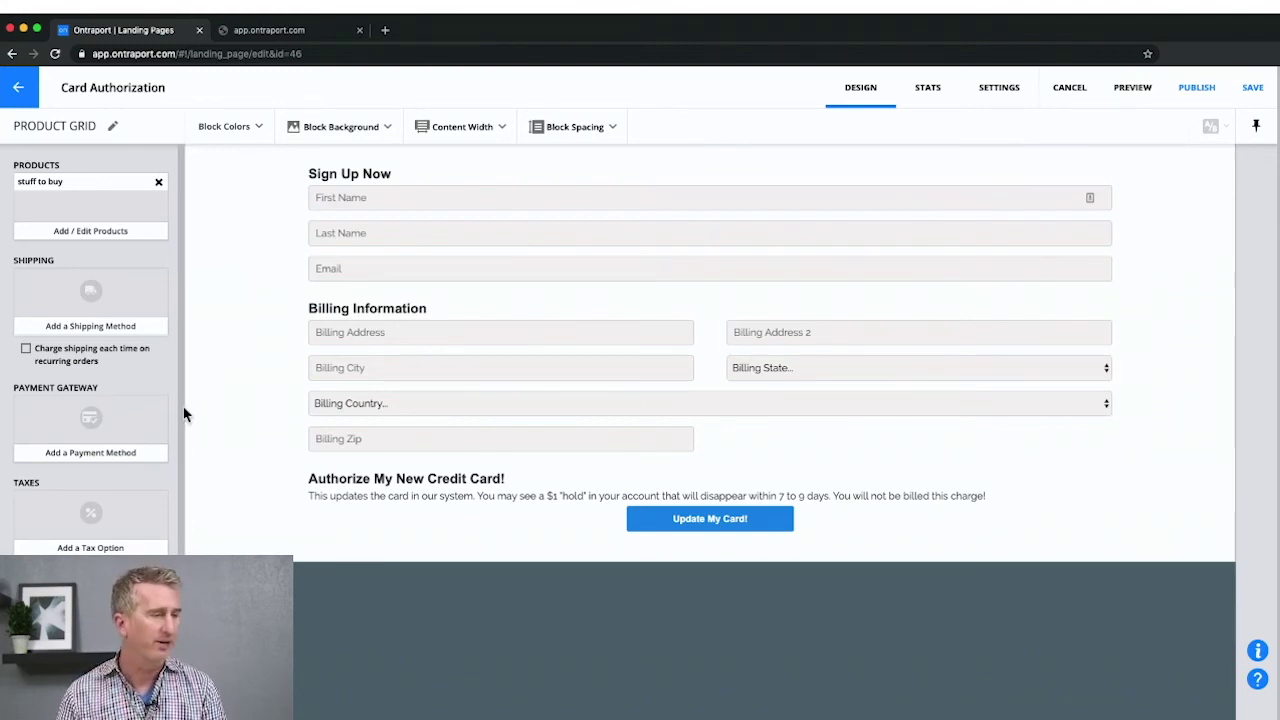
left_click(20, 90)
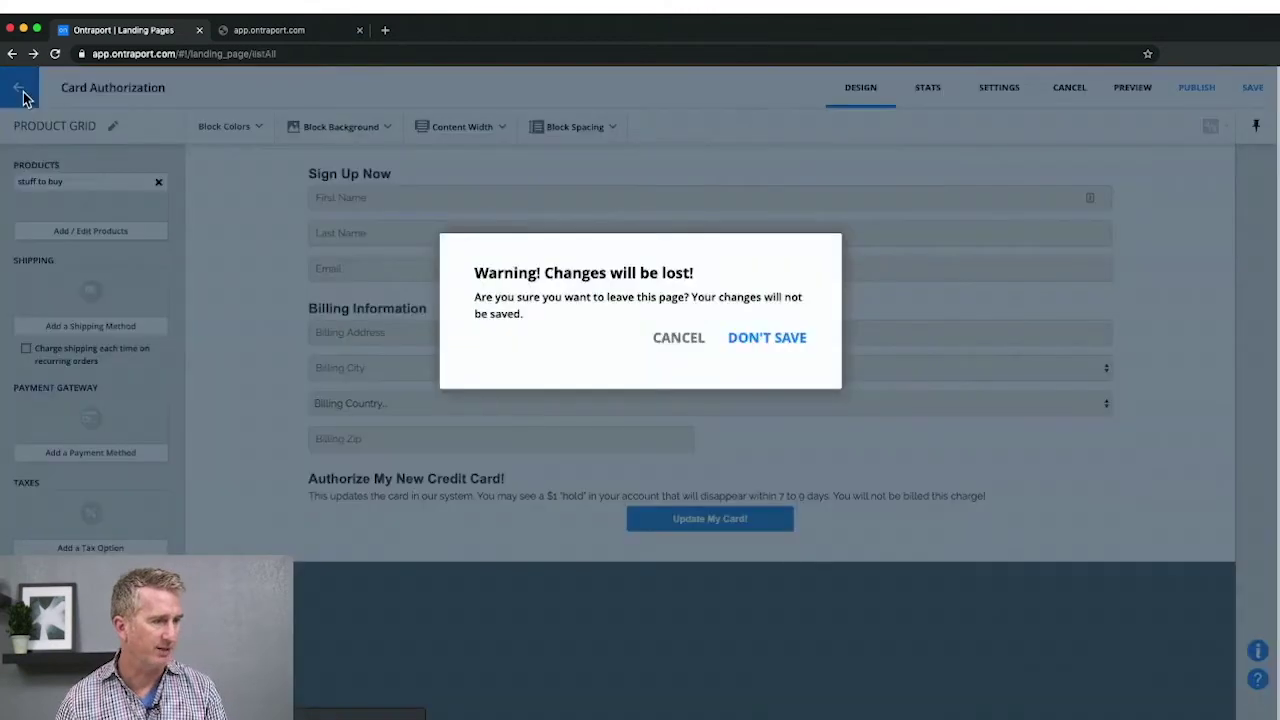
left_click(751, 343)
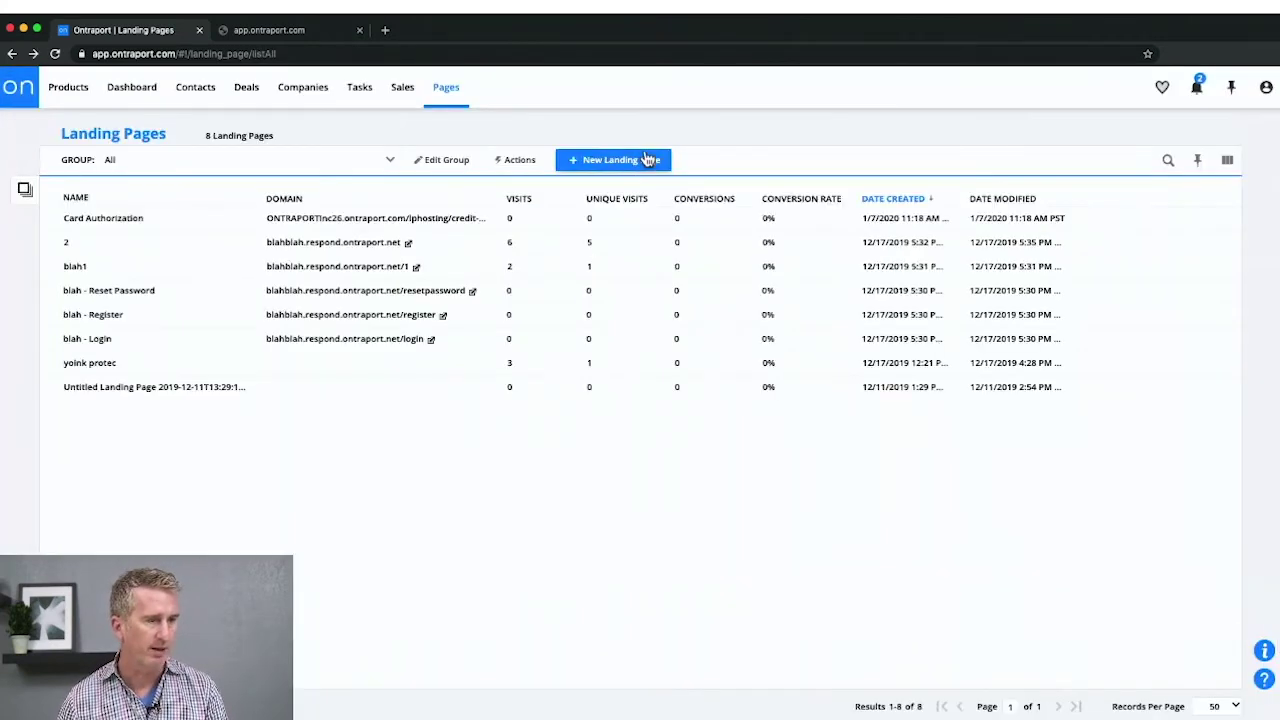
Create a new landing page from scratch with a single-column block containing the credit card fields.
left_click(588, 164)
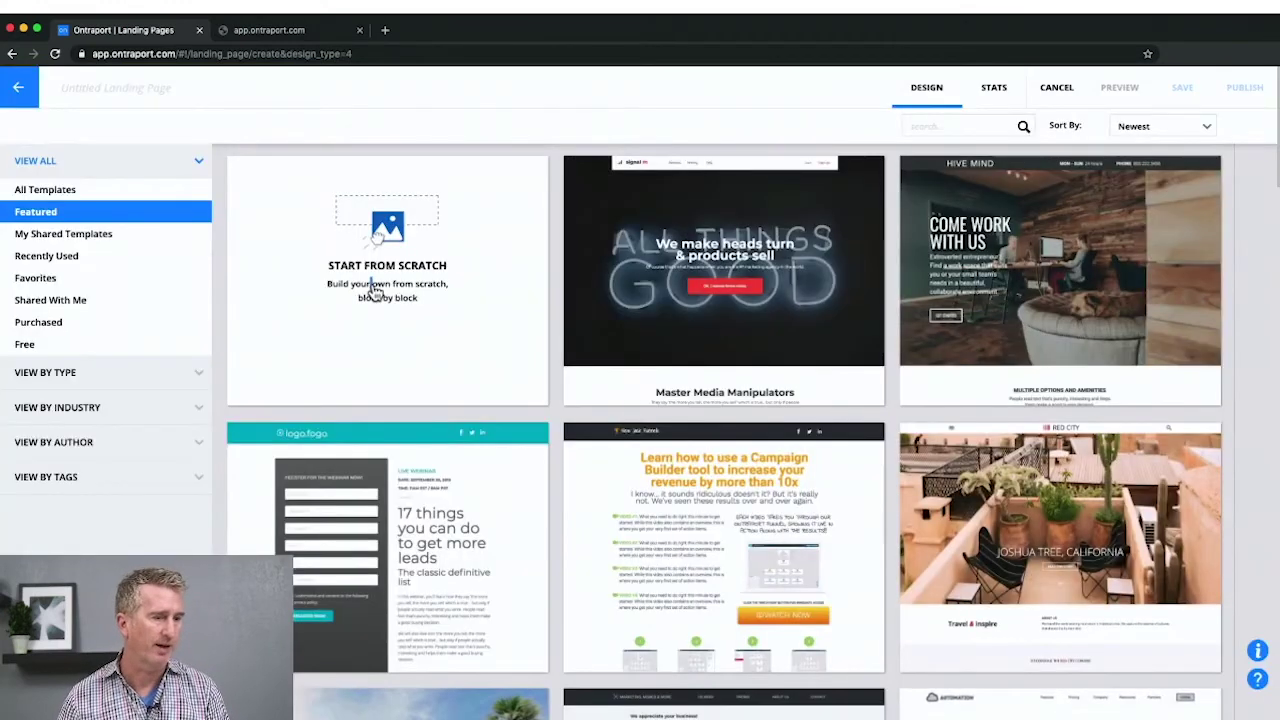
left_click(370, 289)
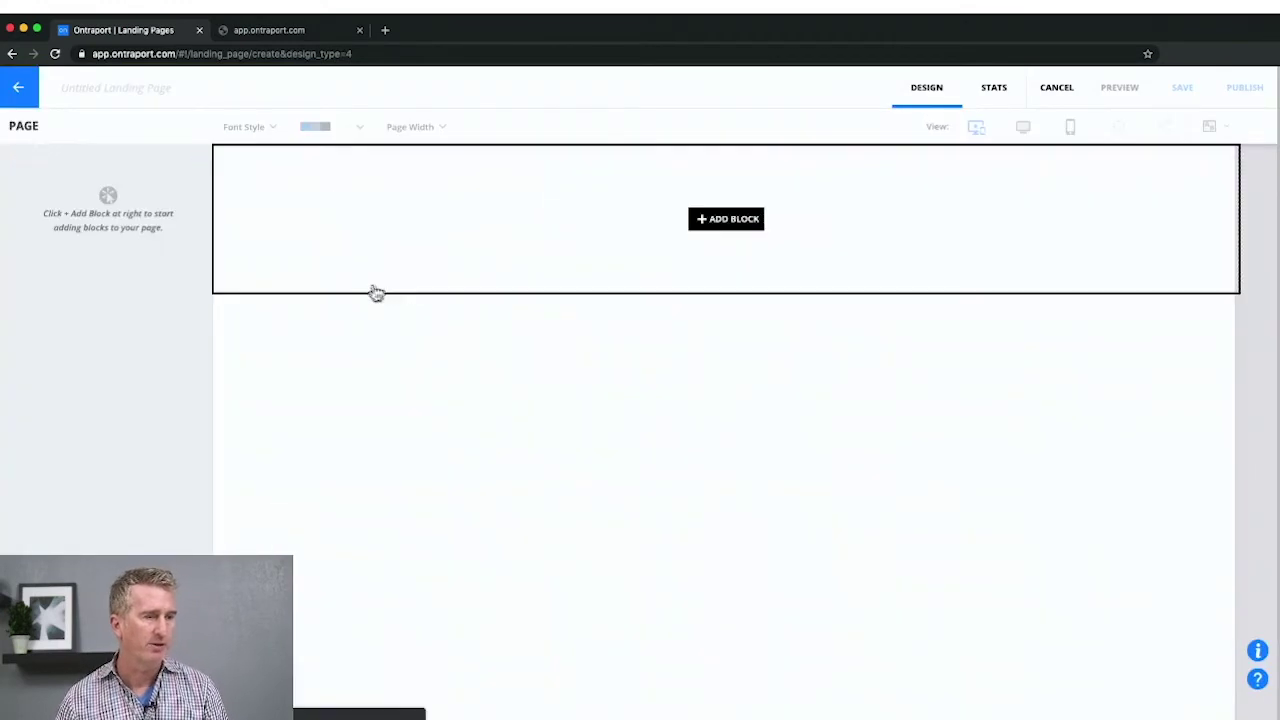
left_click(714, 218)
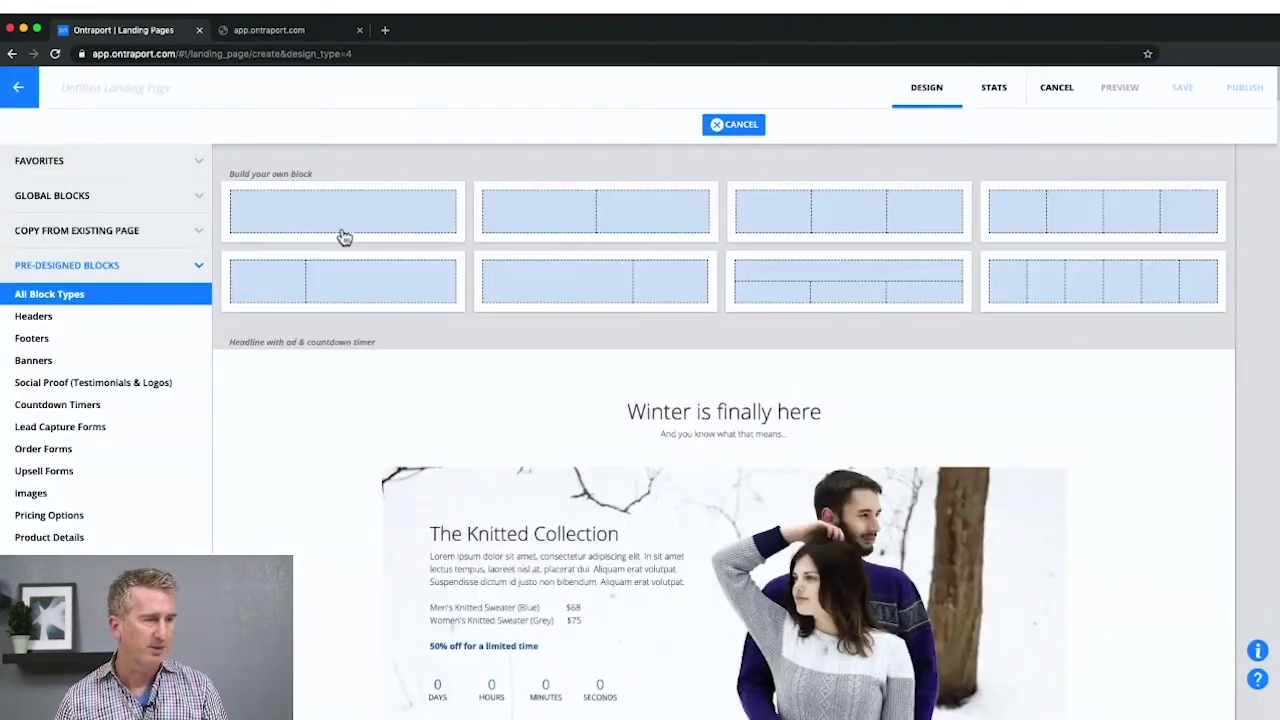
left_click(349, 223)
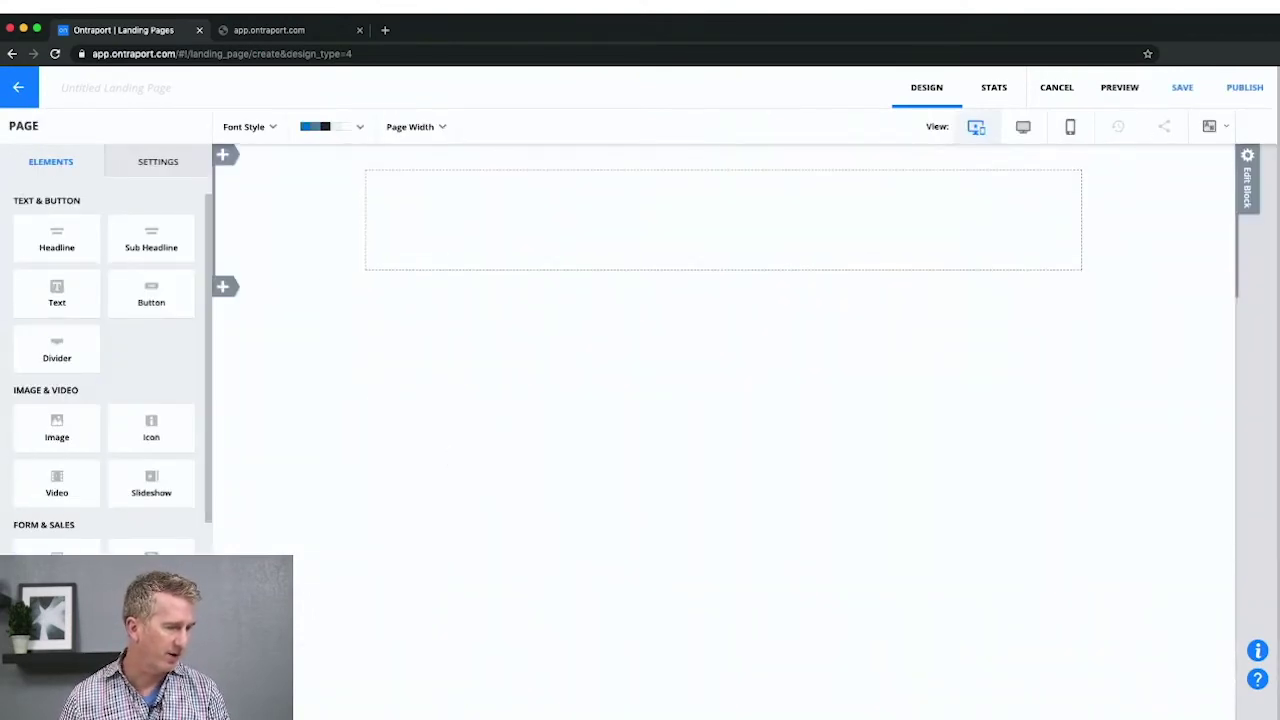
left_click_drag(57, 670, 540, 214)
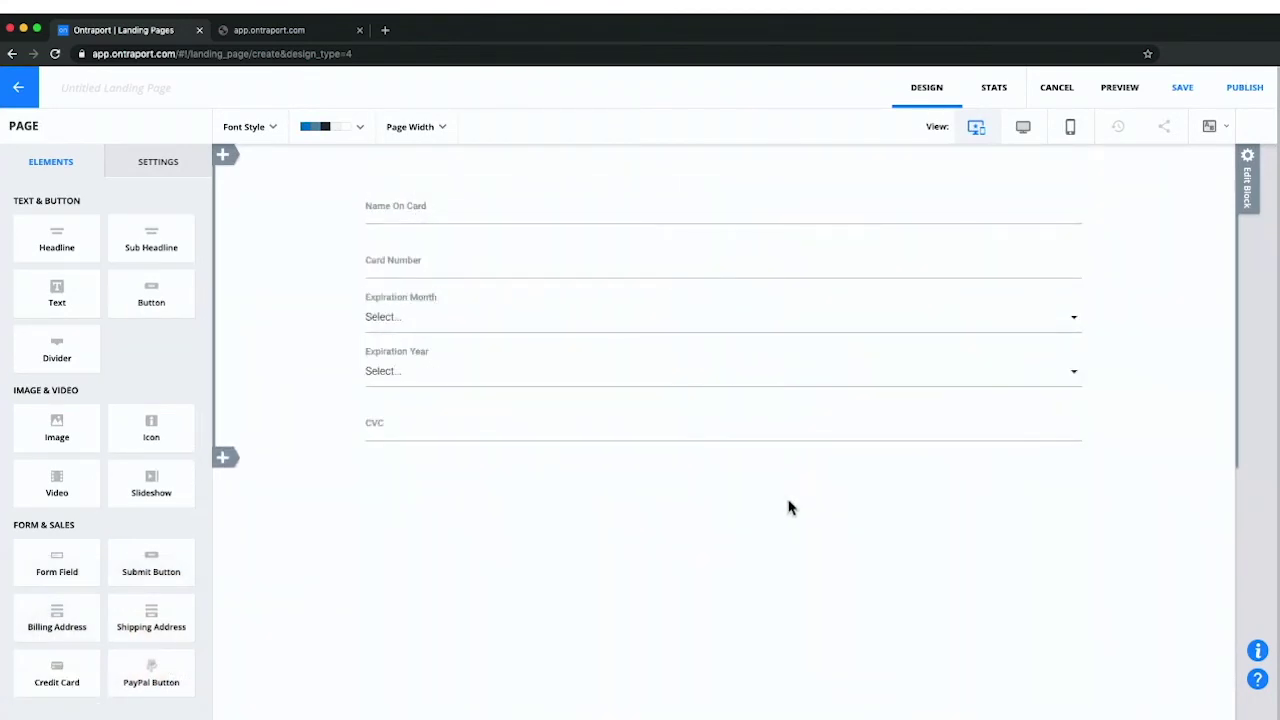
Add a headline above the card fields reading "Please update your card info to get access to you member's area!".
left_click_drag(57, 240, 674, 181)
left_click(671, 197)
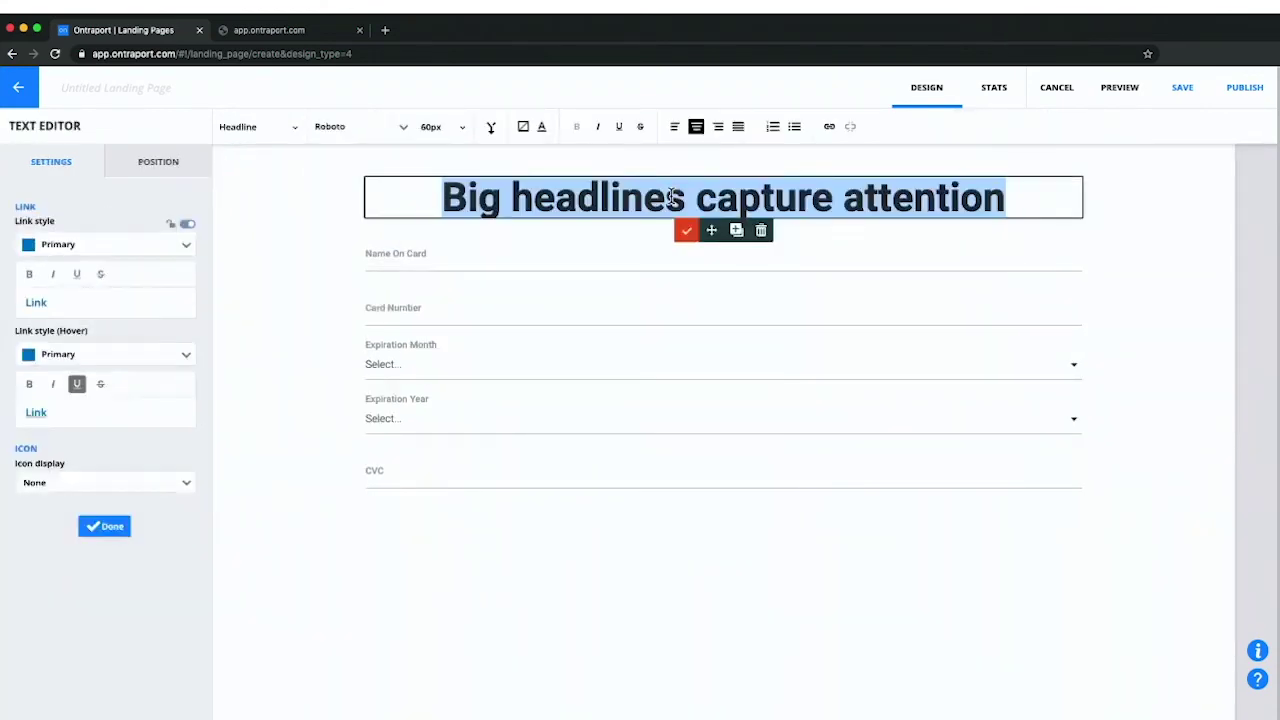
type("Please ")
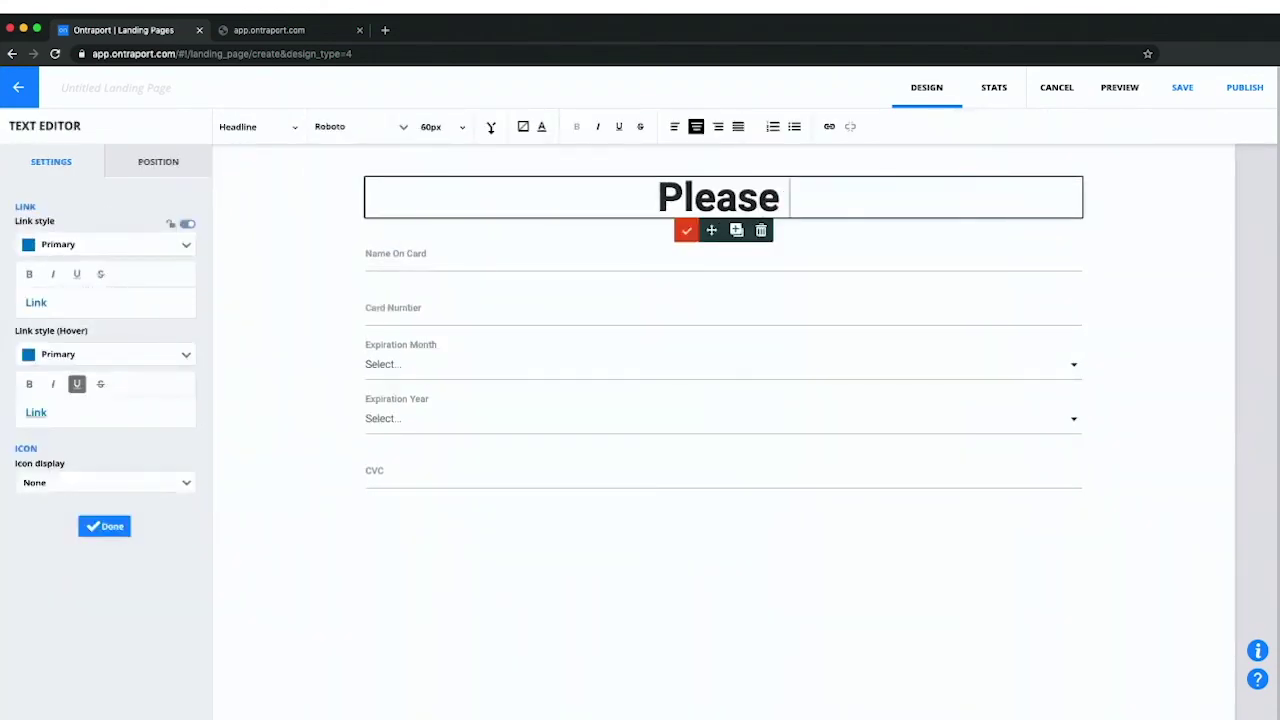
type("update your ca")
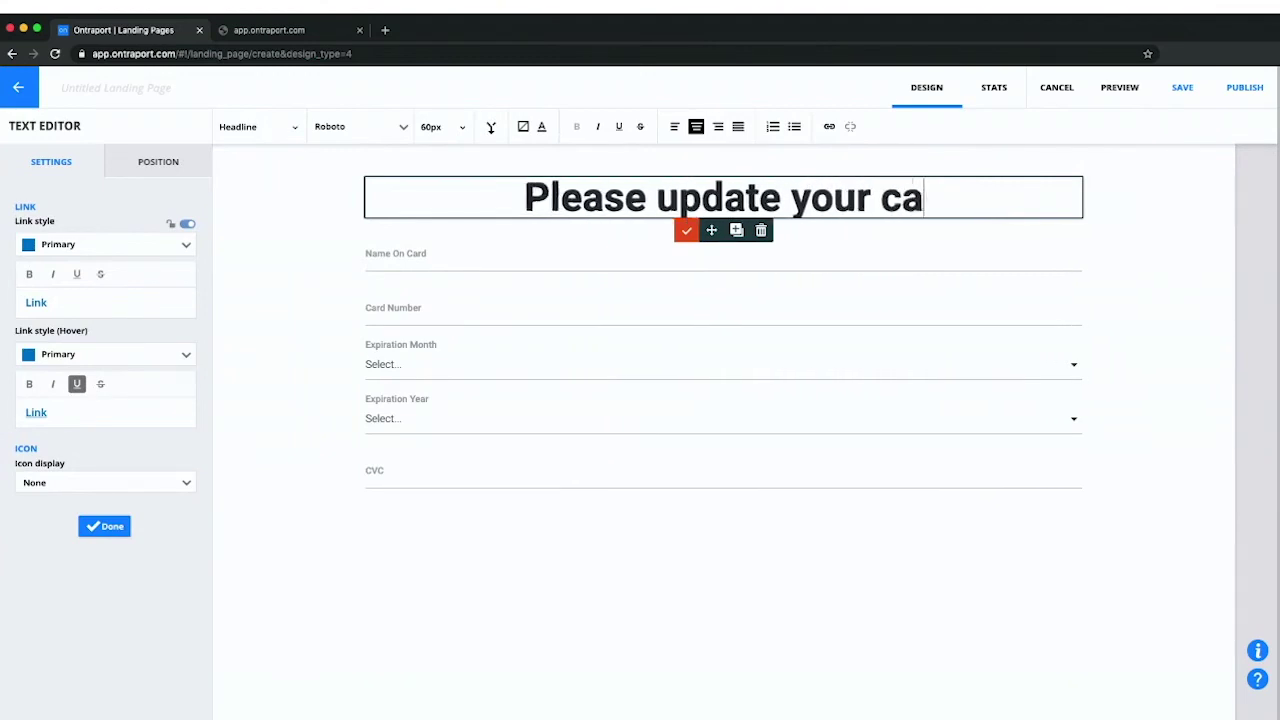
type("rd info to")
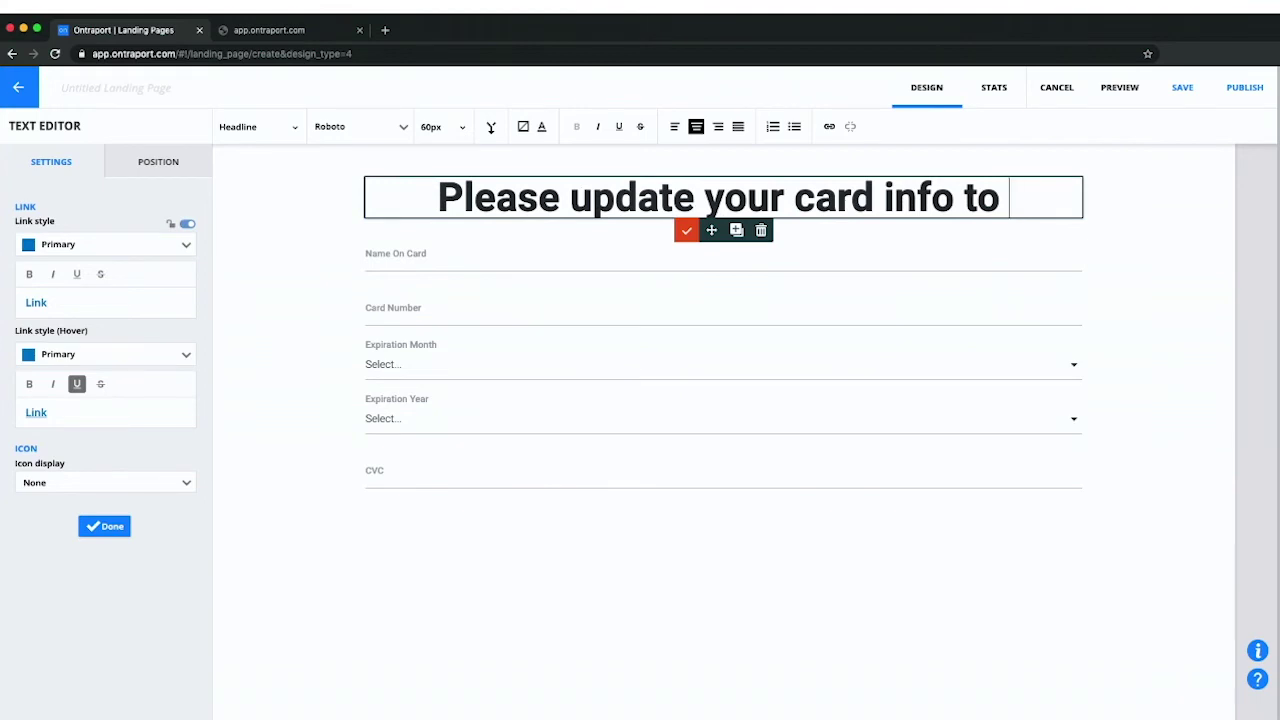
type("get")
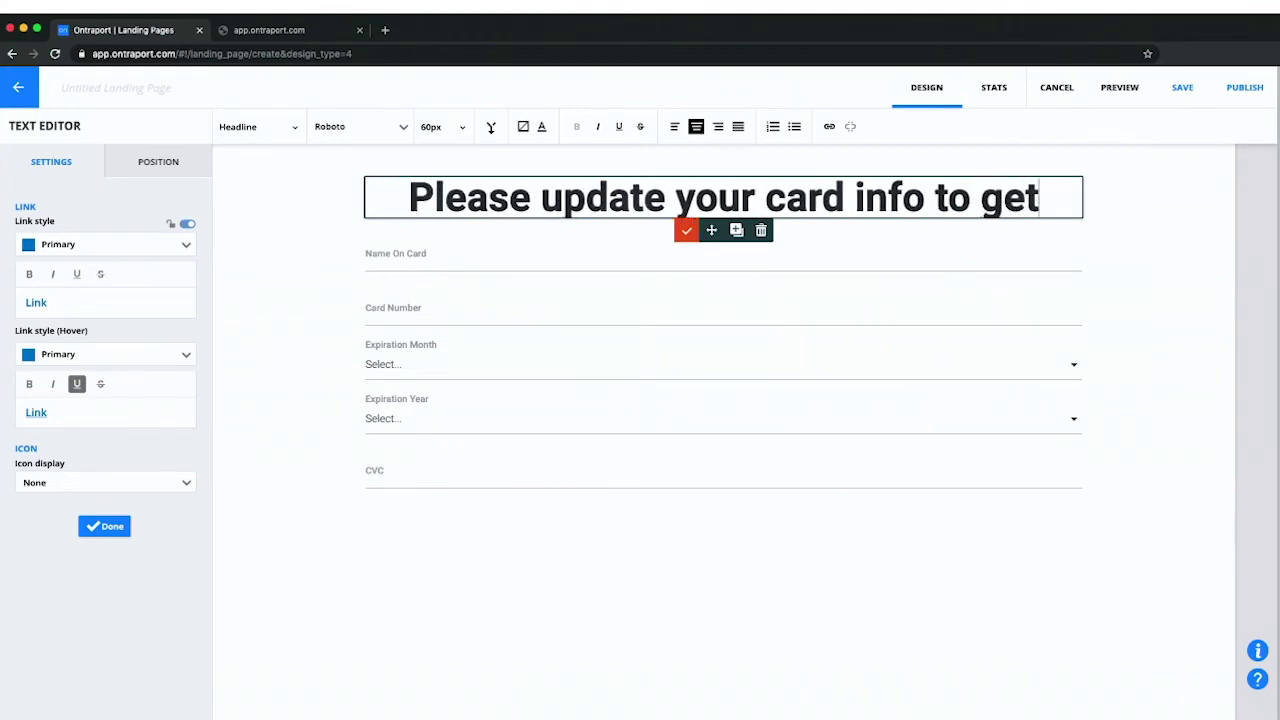
type(" access to you")
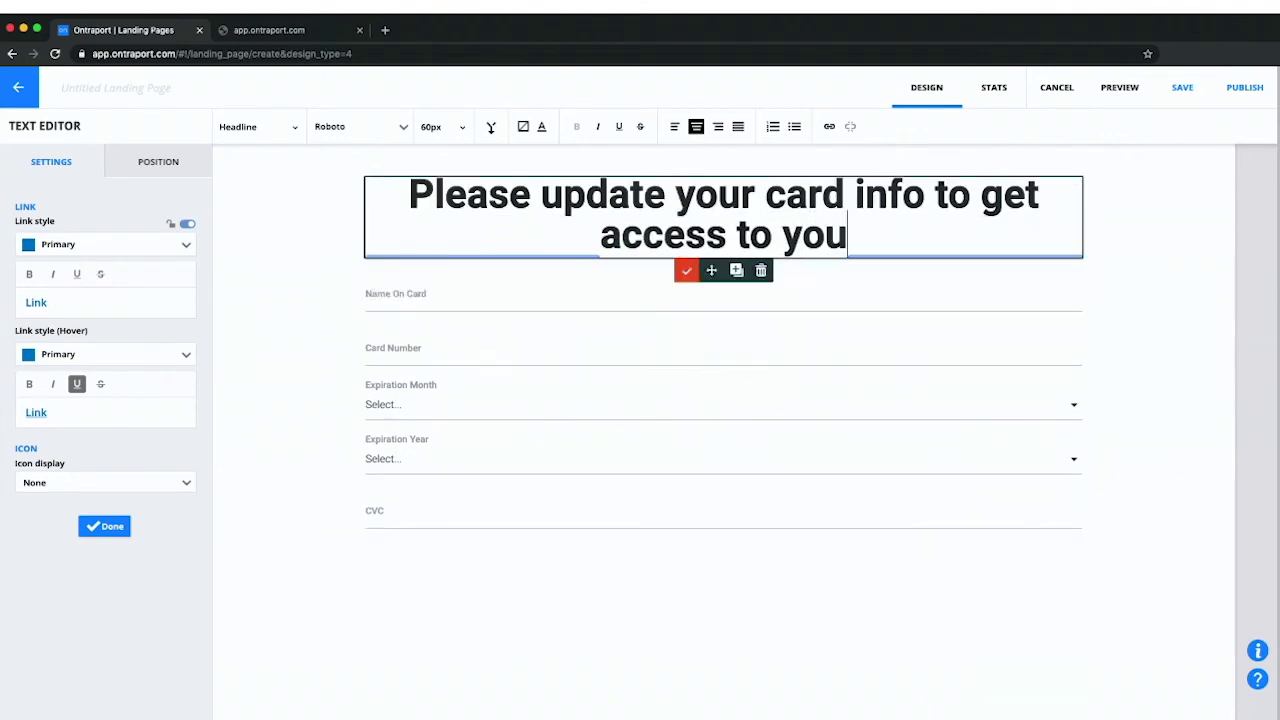
type(" member")
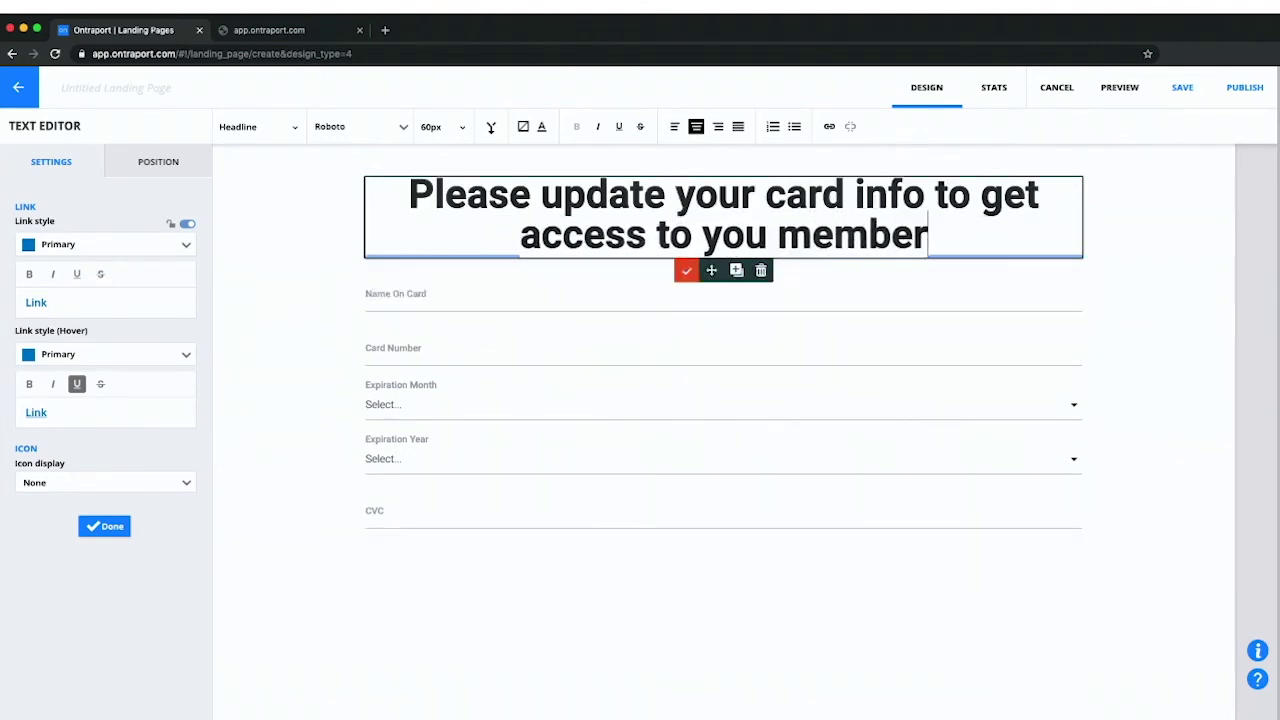
type("'s area!")
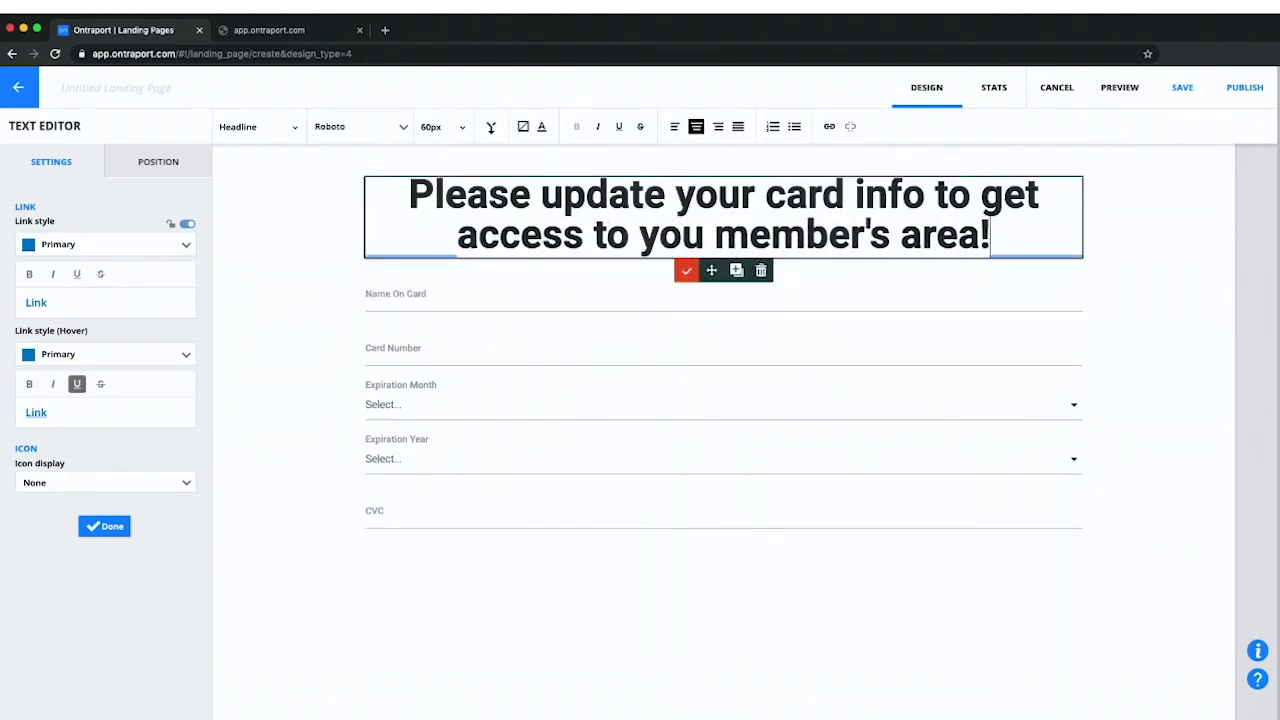
left_click(685, 651)
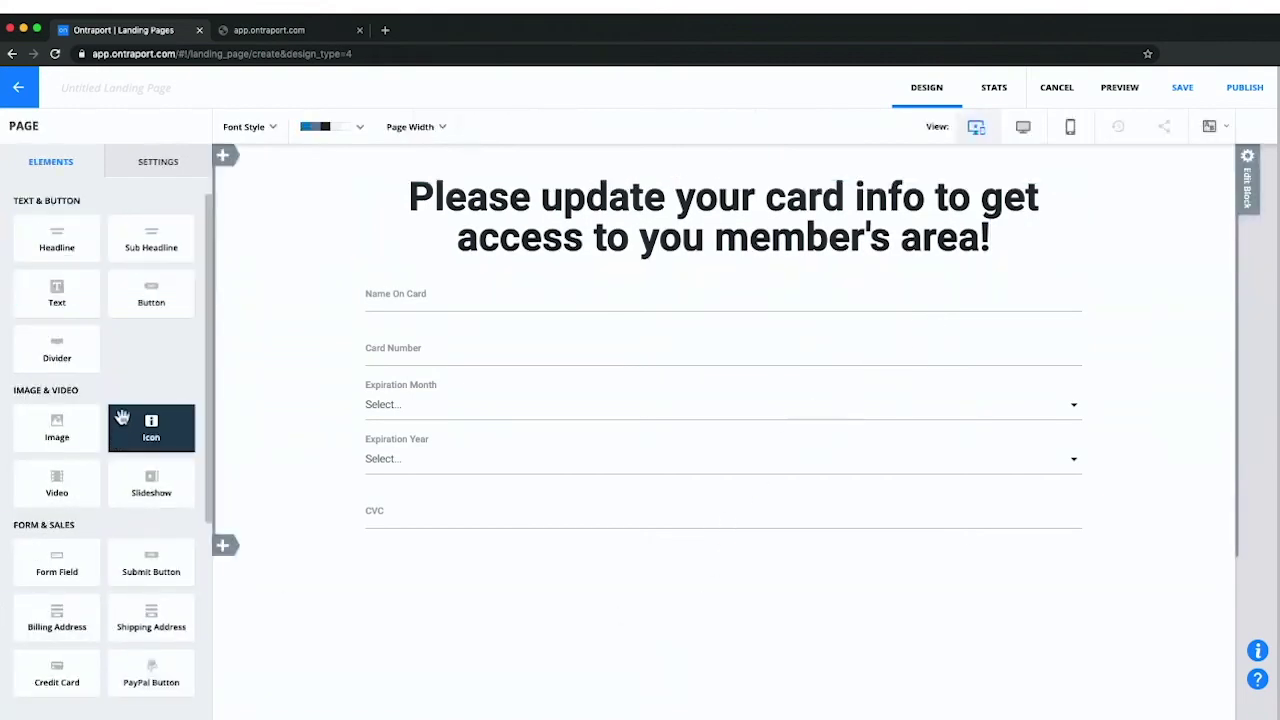
Add a submit button below the CVC field and narrow the block's form column evenly from both sides.
left_click_drag(173, 580, 850, 523)
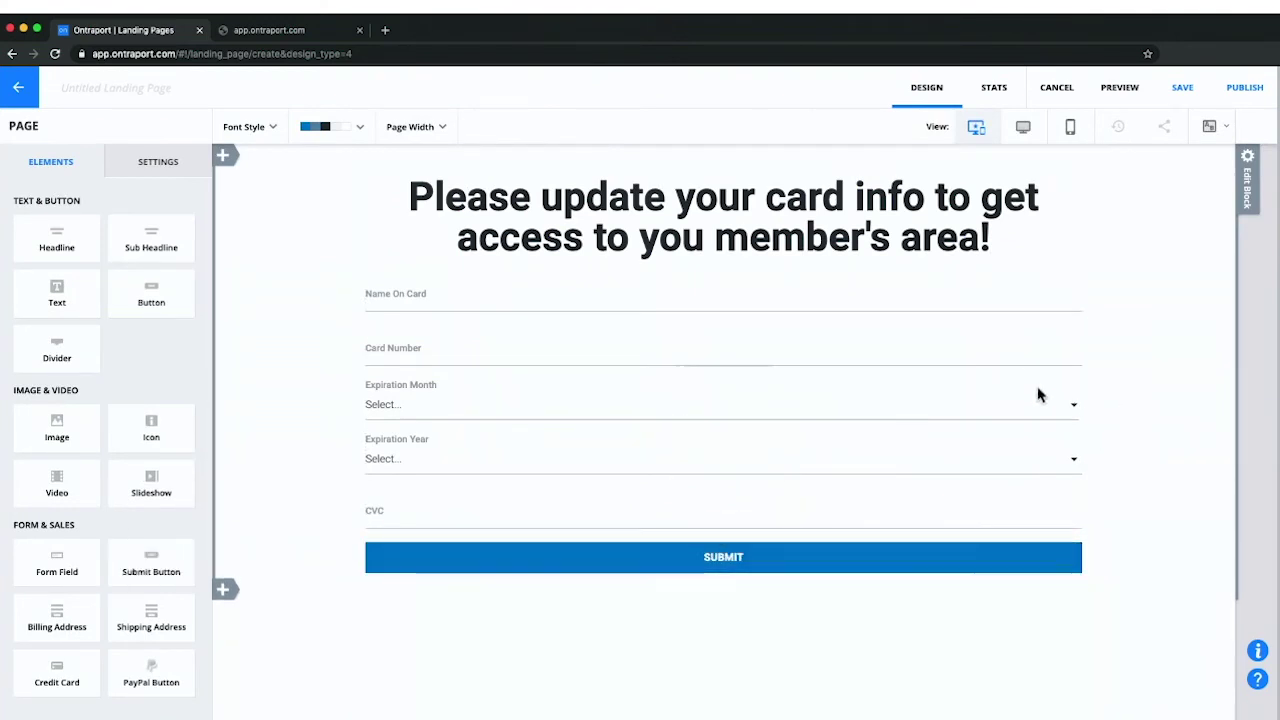
left_click(1249, 176)
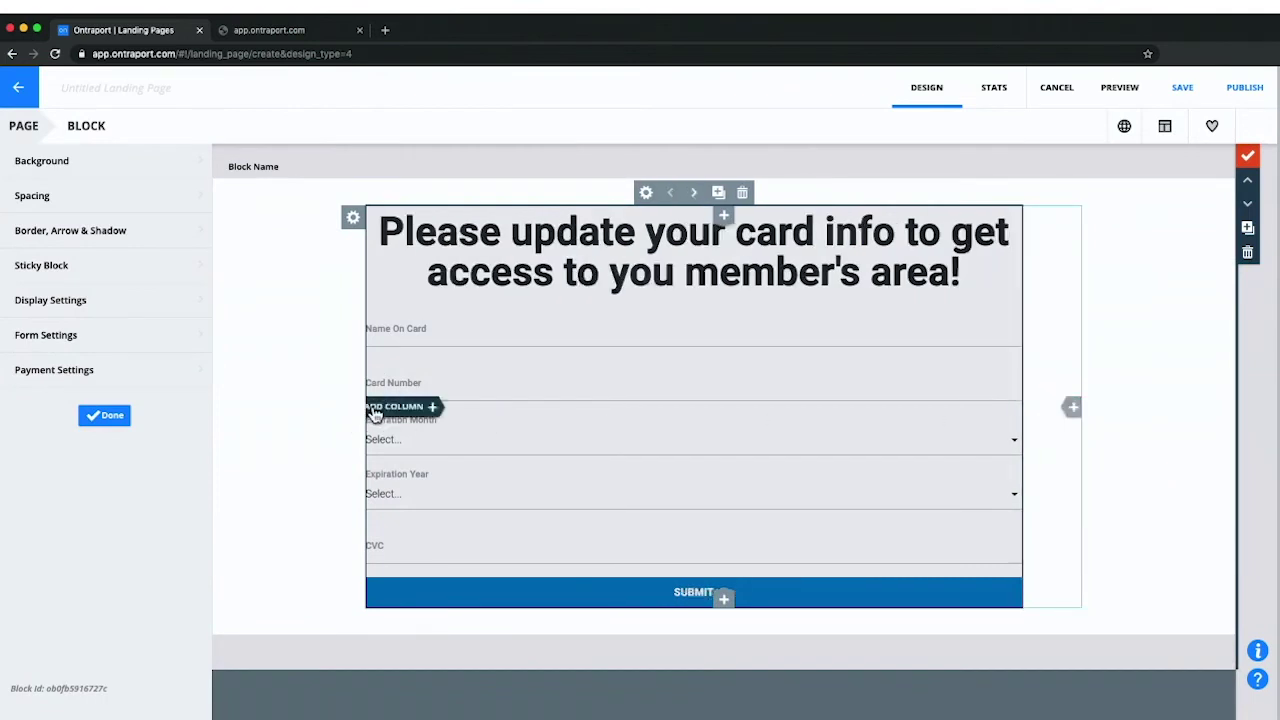
left_click(400, 408)
left_click_drag(425, 425, 484, 424)
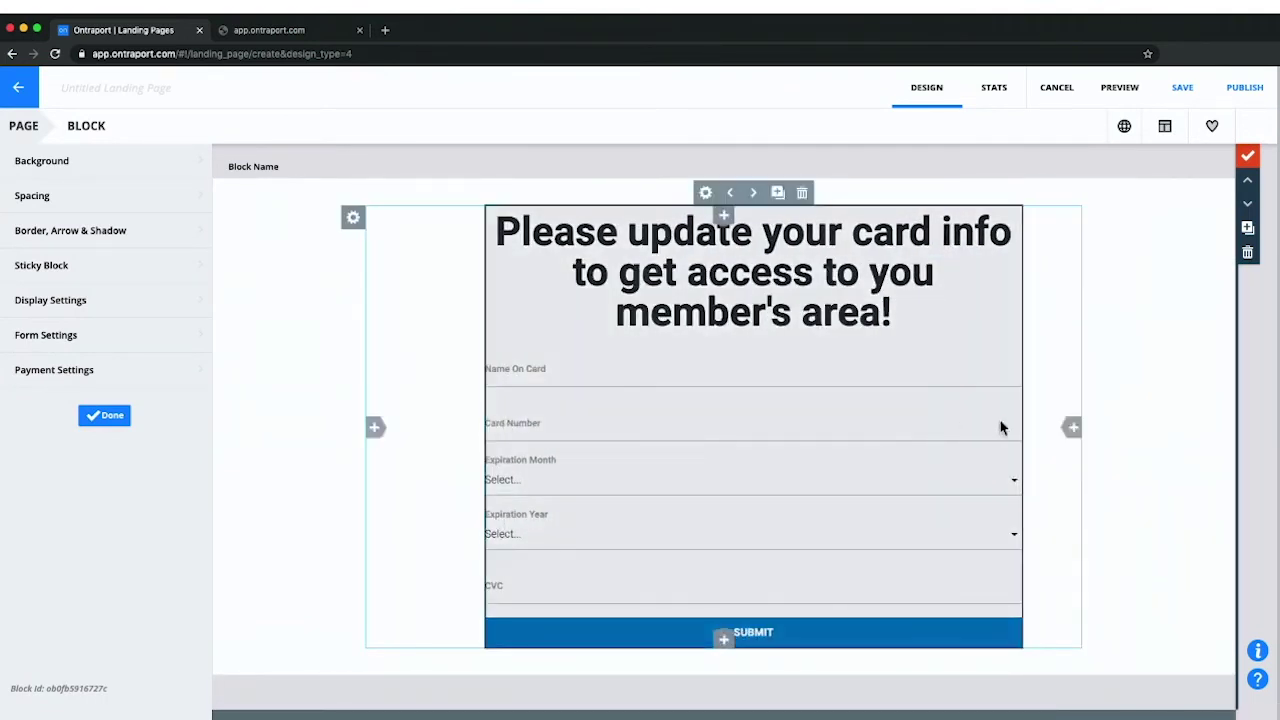
left_click_drag(1021, 427, 917, 446)
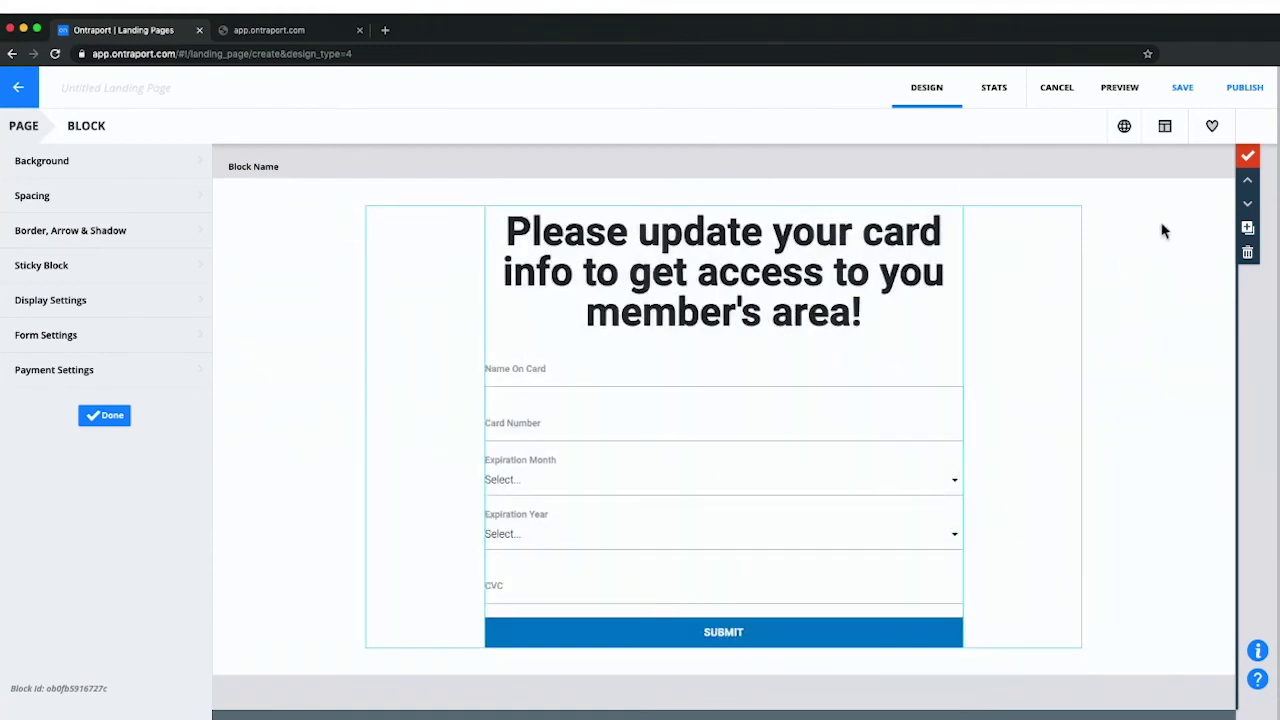
left_click(1247, 156)
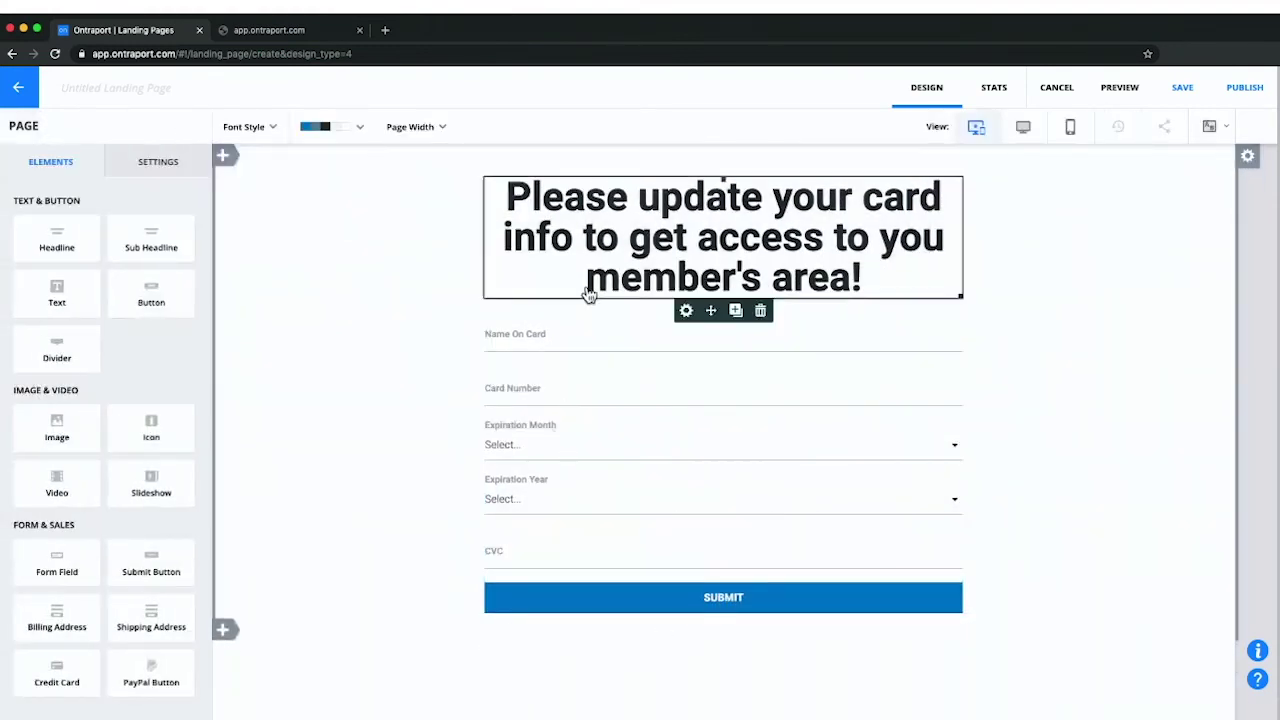
Add the product "stuff to buy" to the submit button's product and payment settings.
left_click(721, 605)
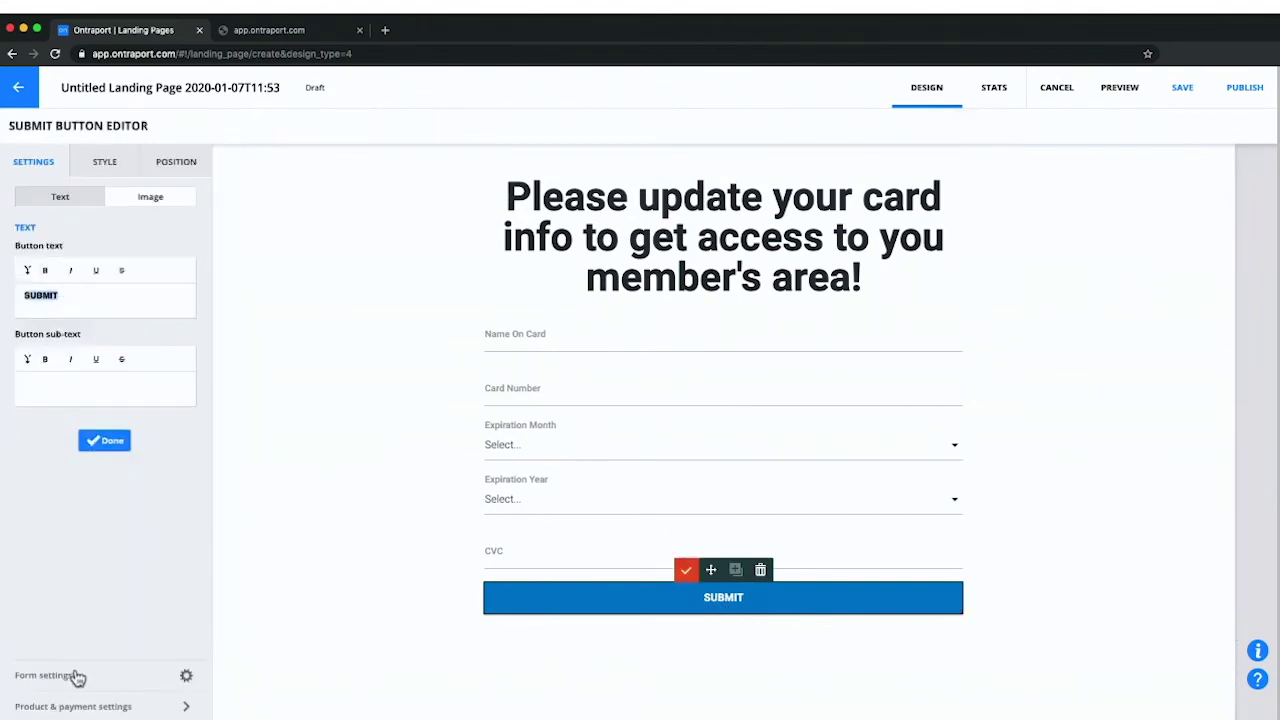
left_click(72, 708)
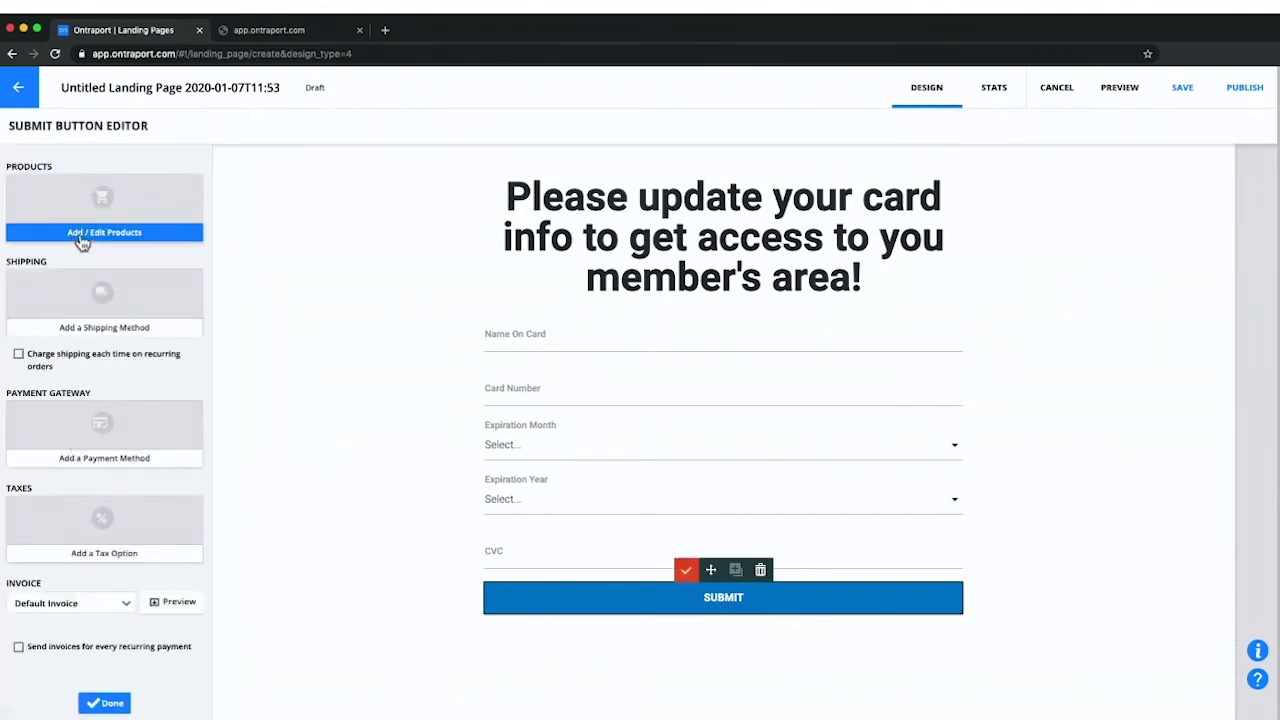
left_click(86, 236)
left_click(236, 311)
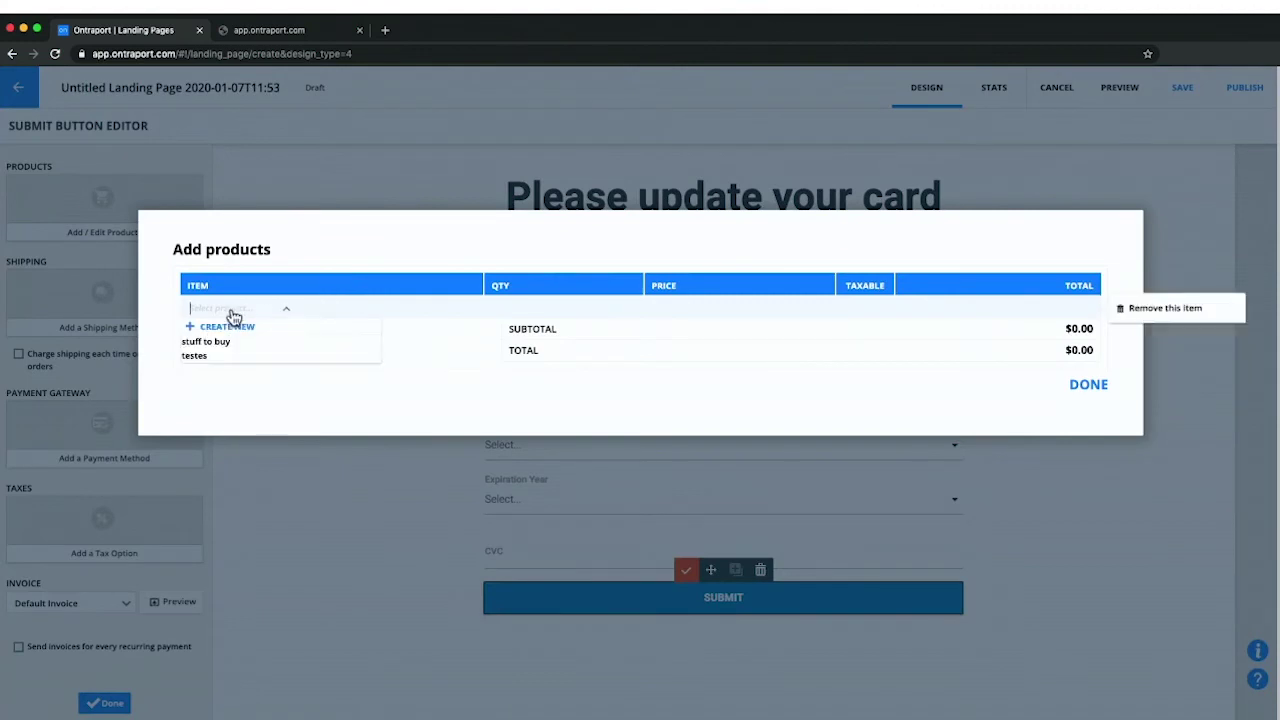
left_click(206, 341)
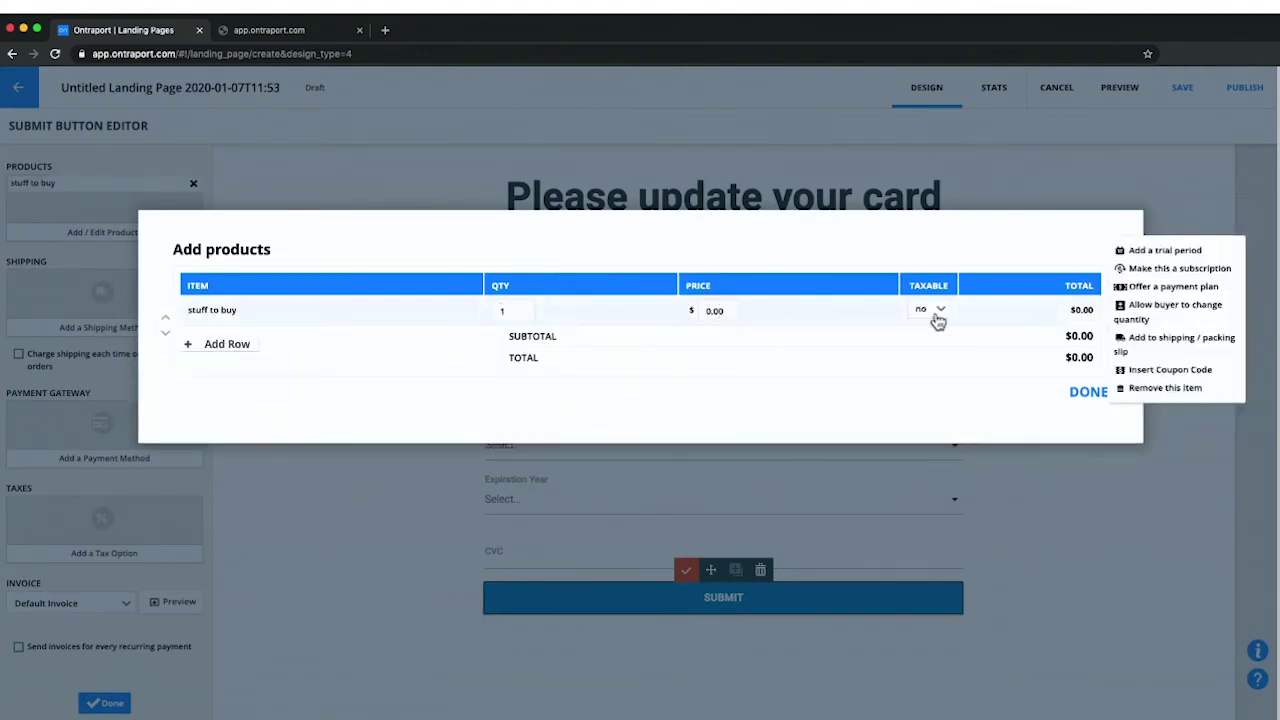
left_click(1087, 395)
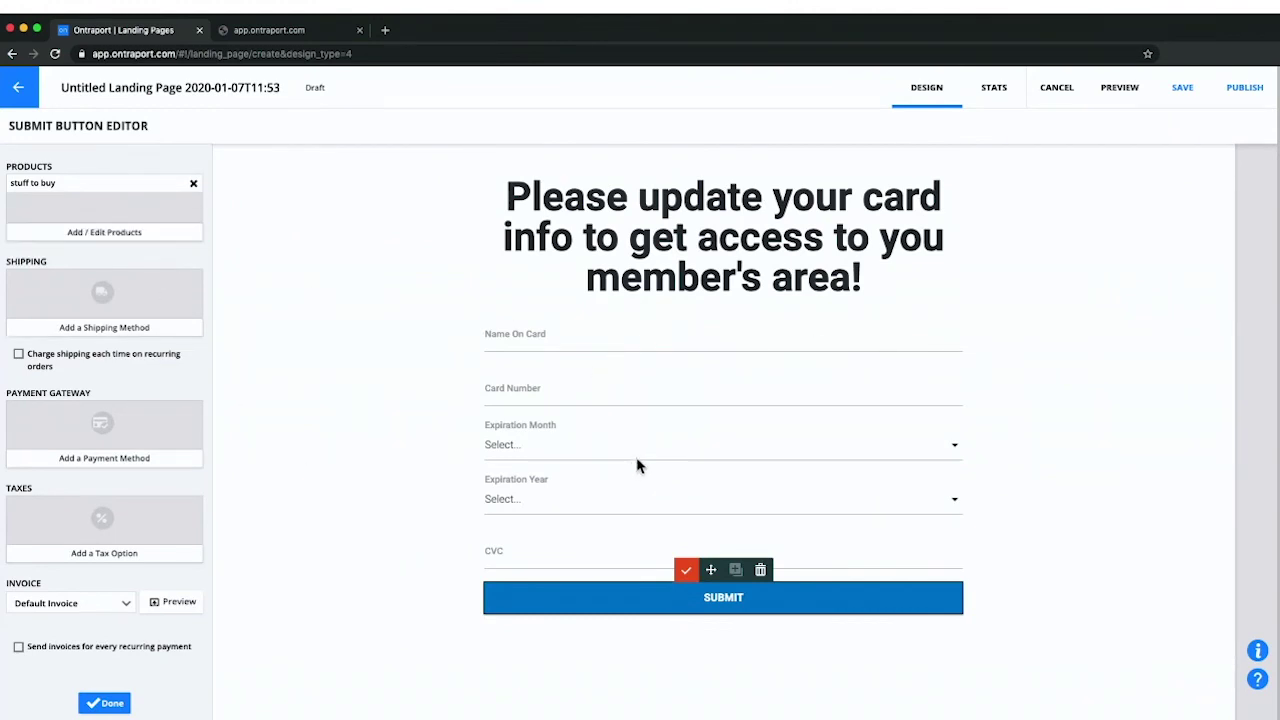
Create a payment gateway named test using Dummy Gateway for the form, and finish the payment settings.
left_click(103, 457)
left_click(86, 436)
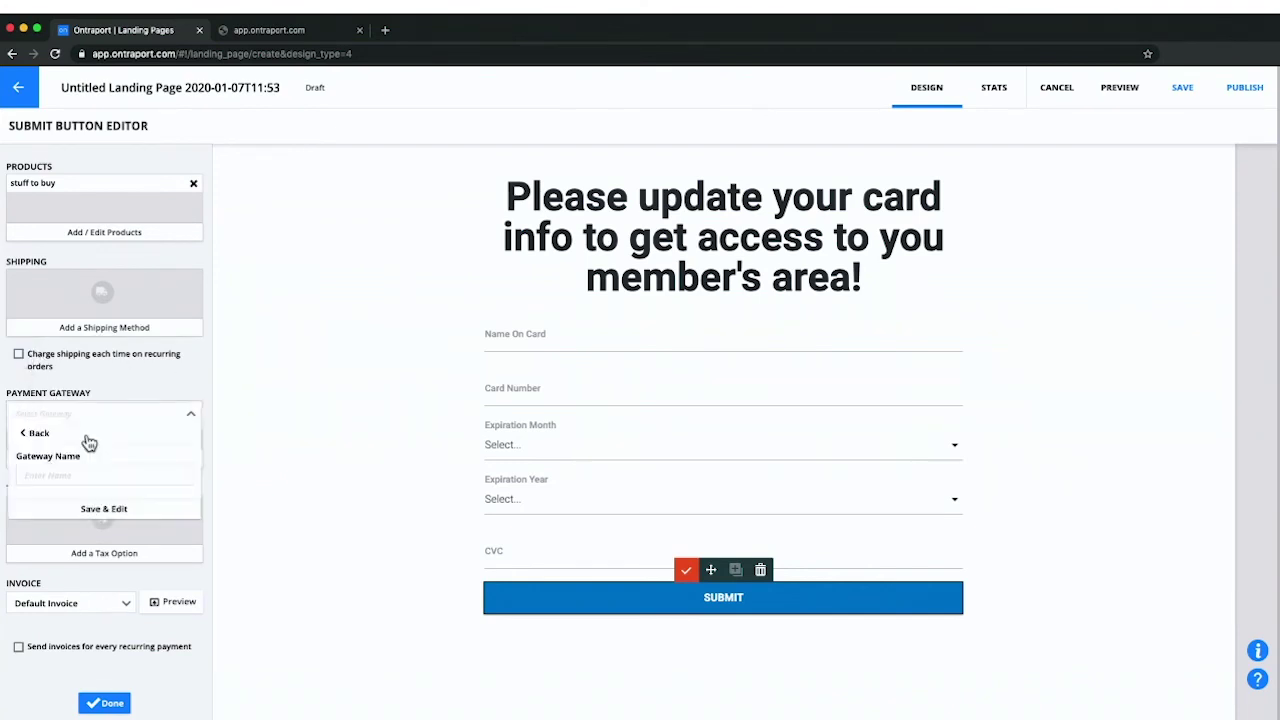
type("test")
left_click(105, 510)
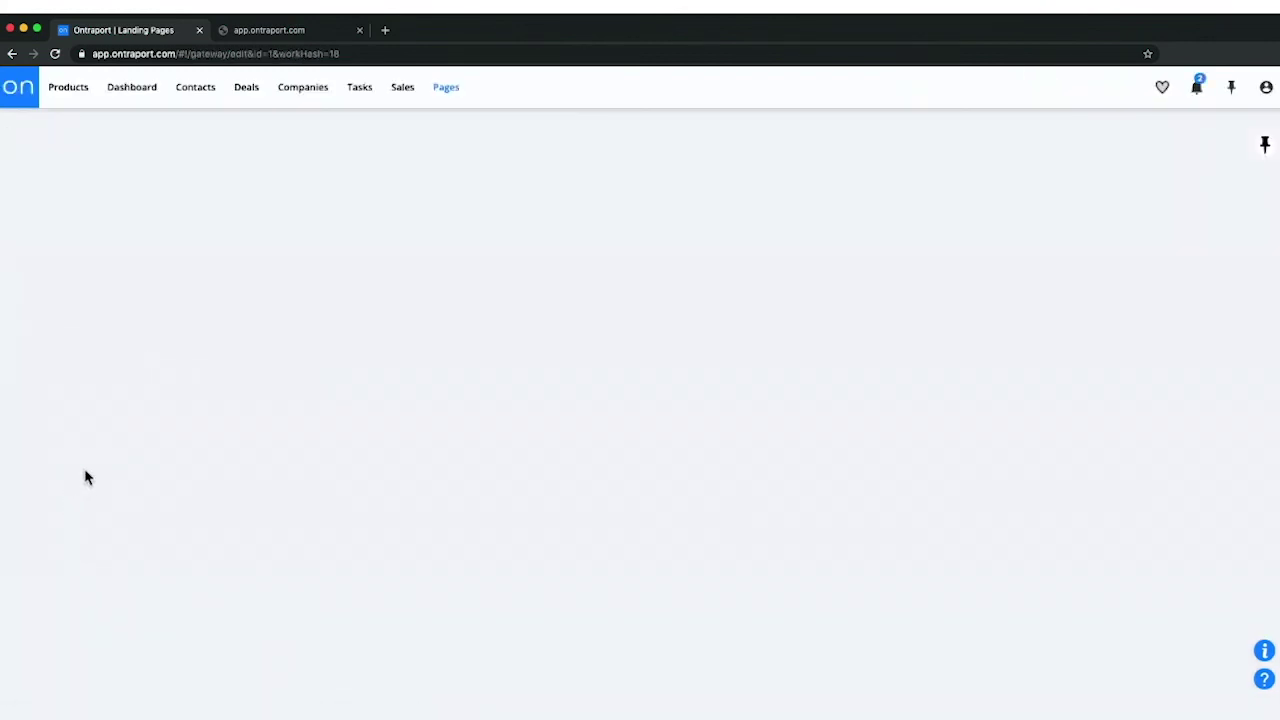
left_click(300, 182)
left_click(318, 198)
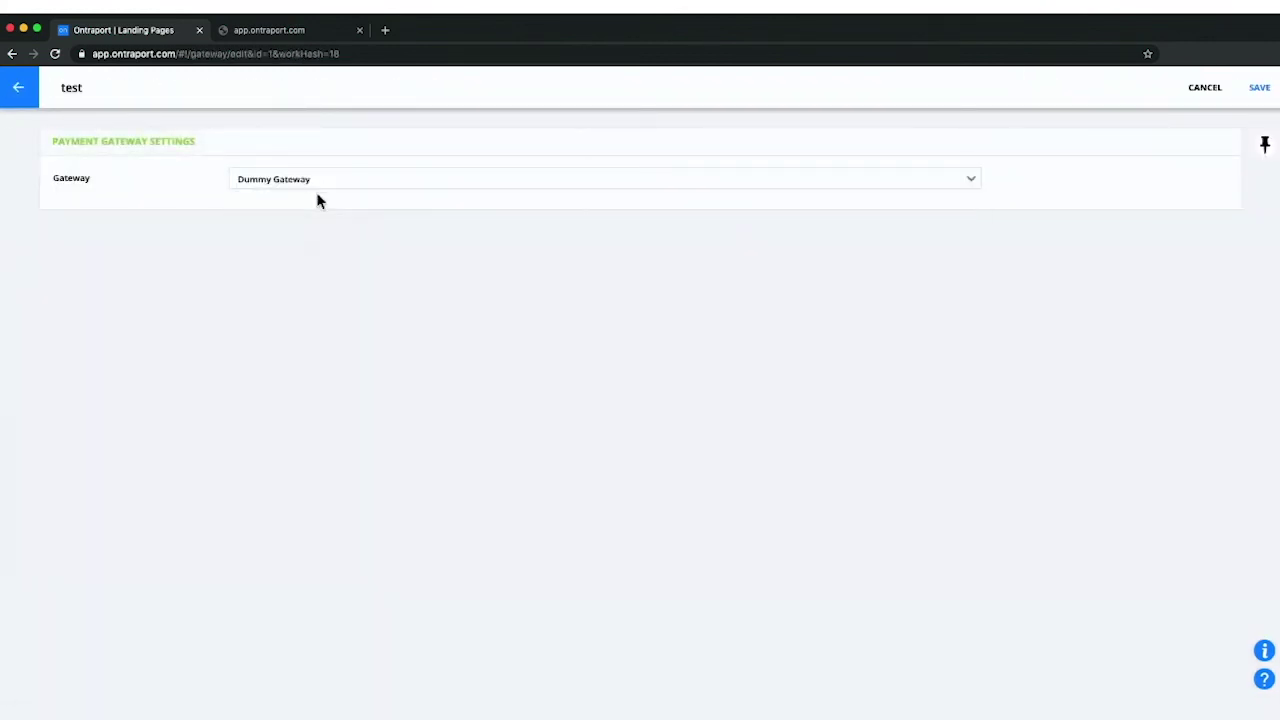
left_click(1259, 87)
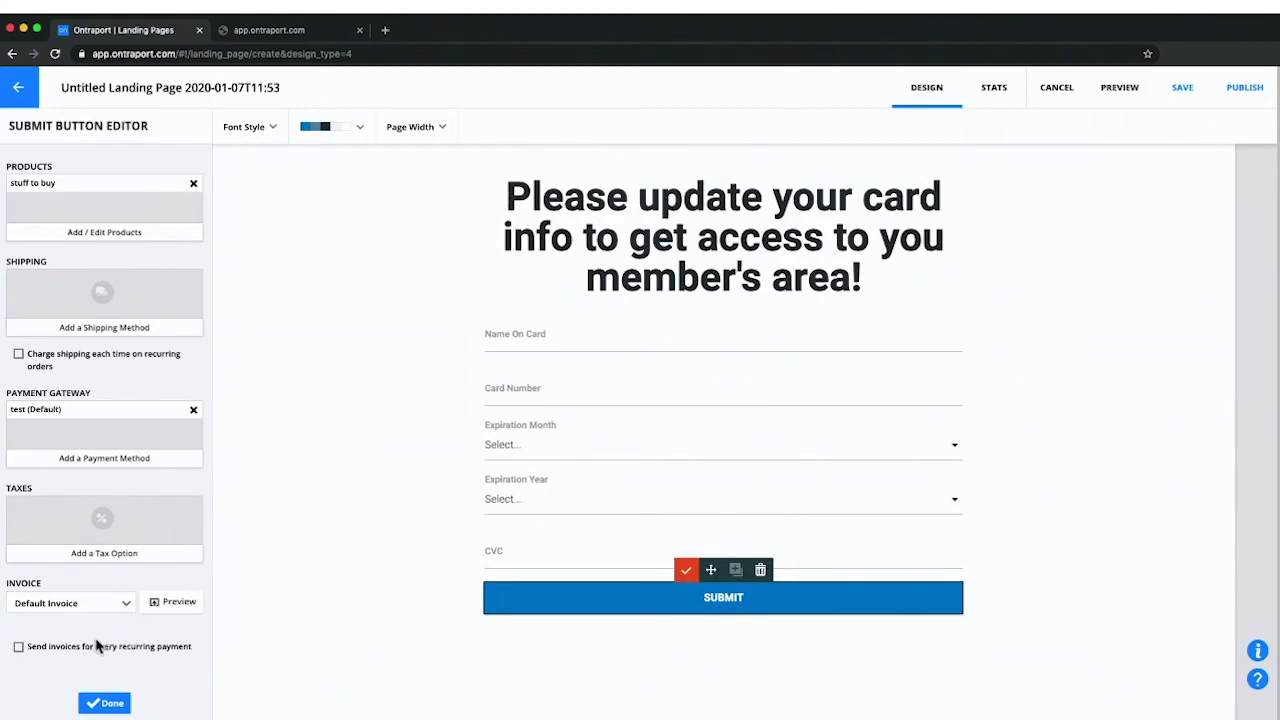
left_click(104, 702)
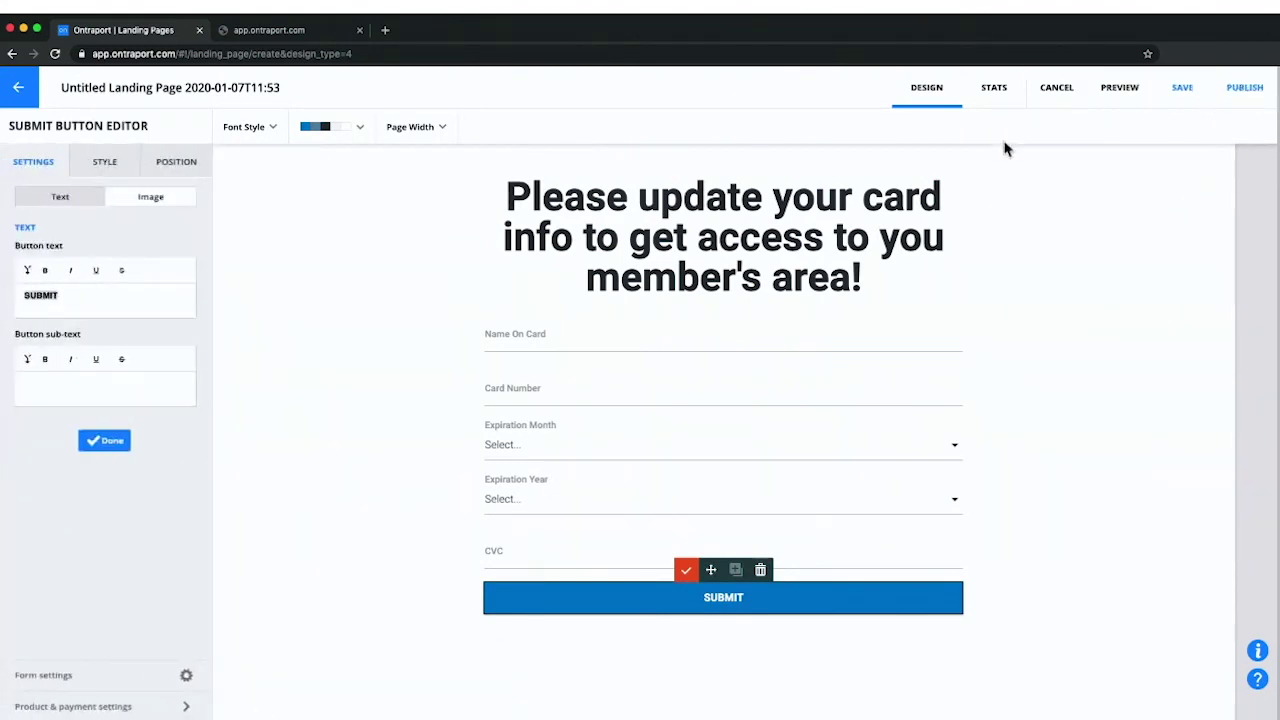